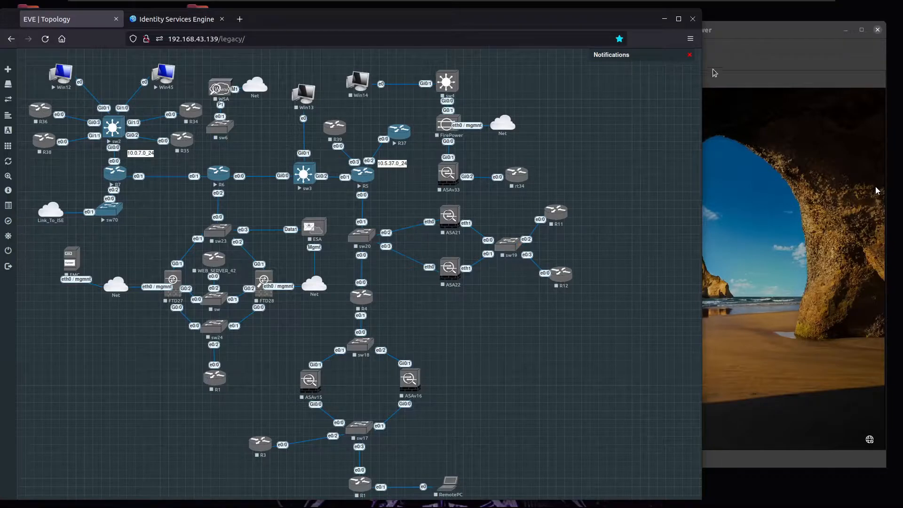
# Step: Unlock the Win12 VM with its account password to reach the Windows 10 desktop
pyautogui.click(738, 73)
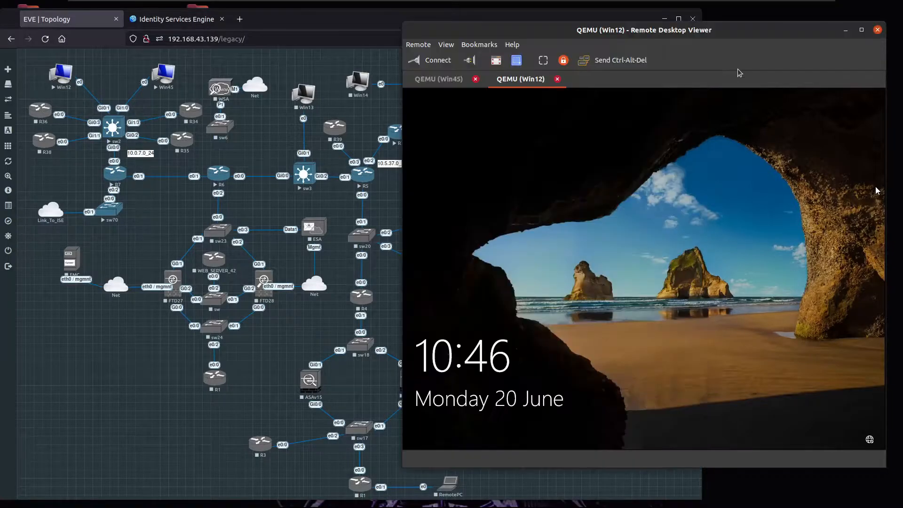
pyautogui.click(647, 250)
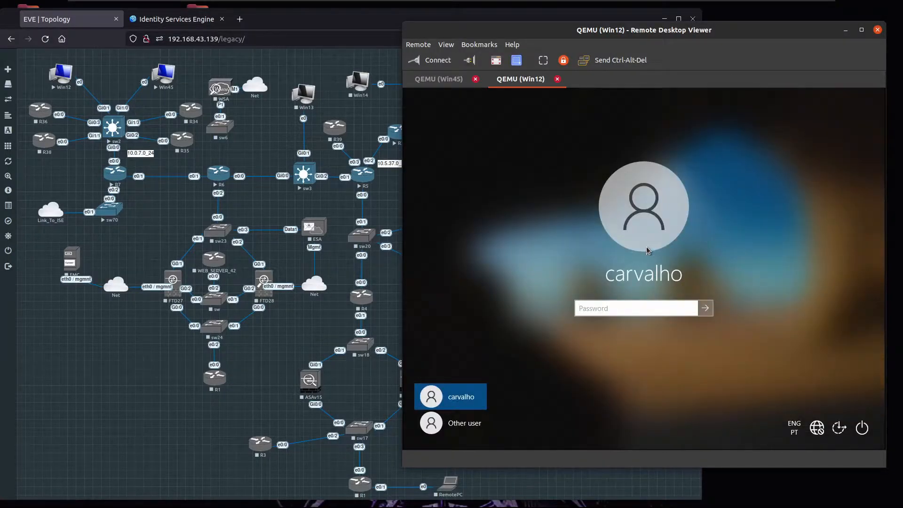
pyautogui.write('••••••••')
pyautogui.press('Return')
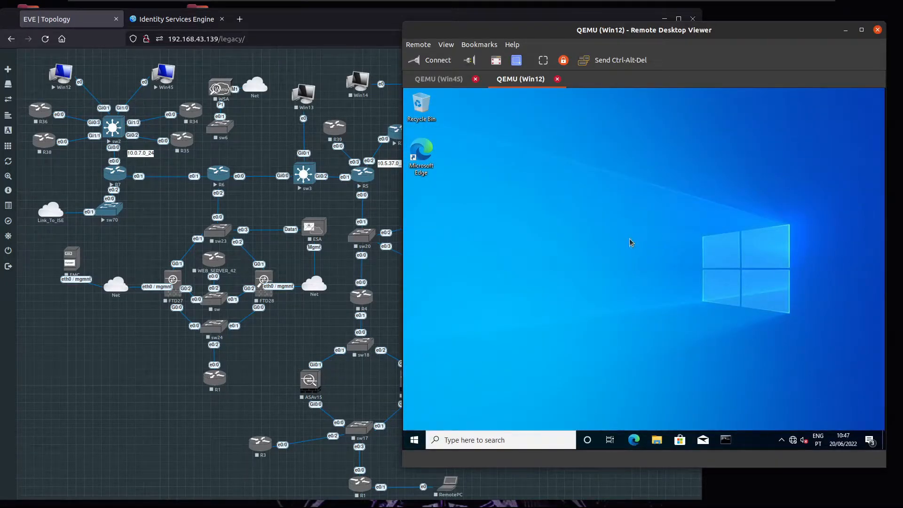
# Step: Launch Services from Start search and locate the Wired AutoConfig service
pyautogui.click(414, 440)
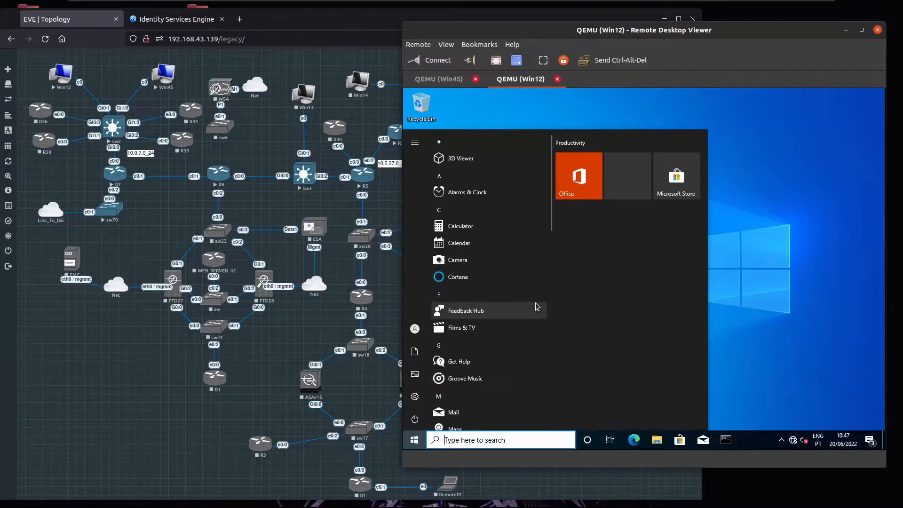
pyautogui.write('servi')
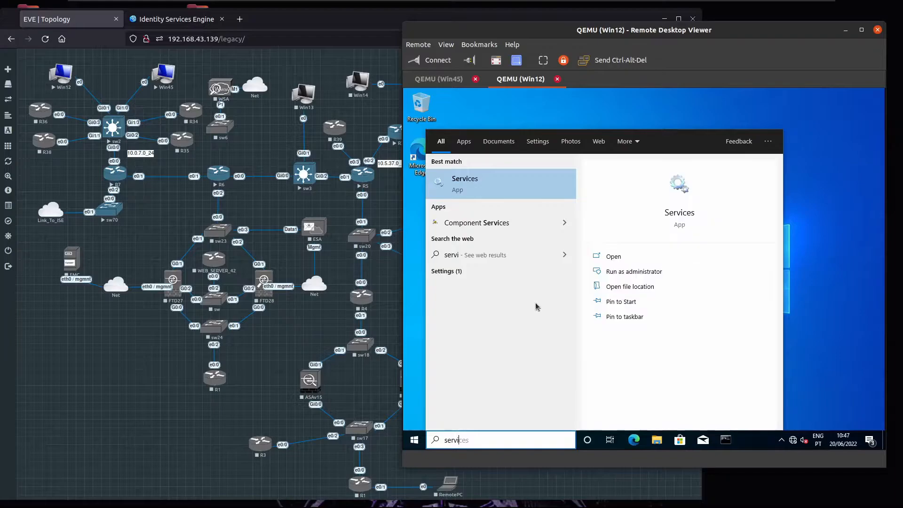
pyautogui.click(509, 177)
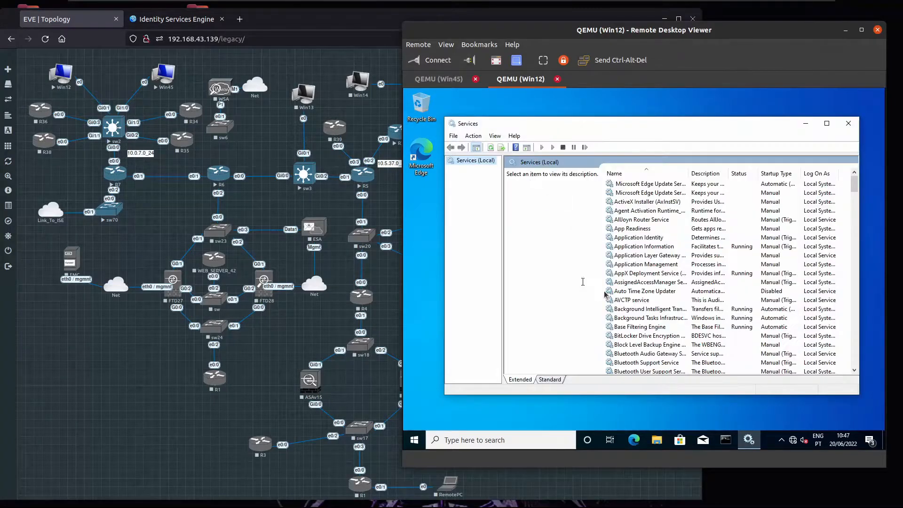
pyautogui.click(635, 282)
pyautogui.press('w')
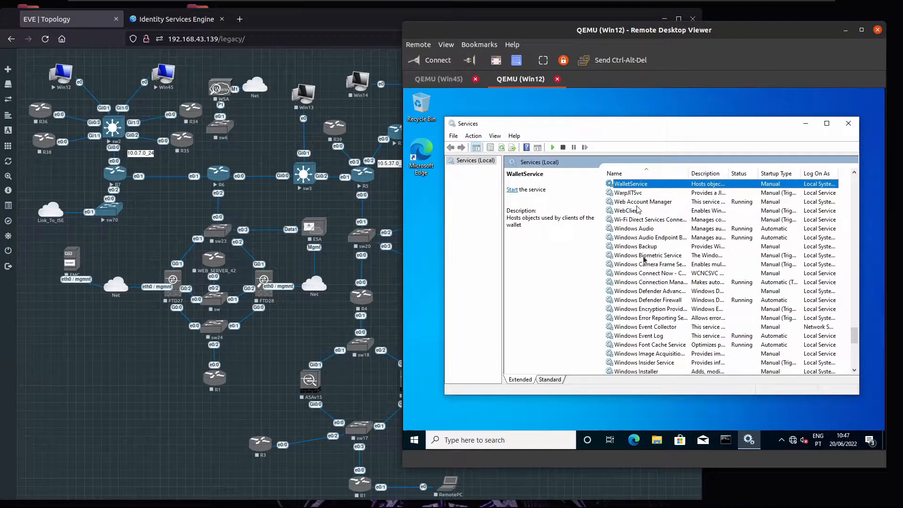
pyautogui.scroll(-6, 642, 326)
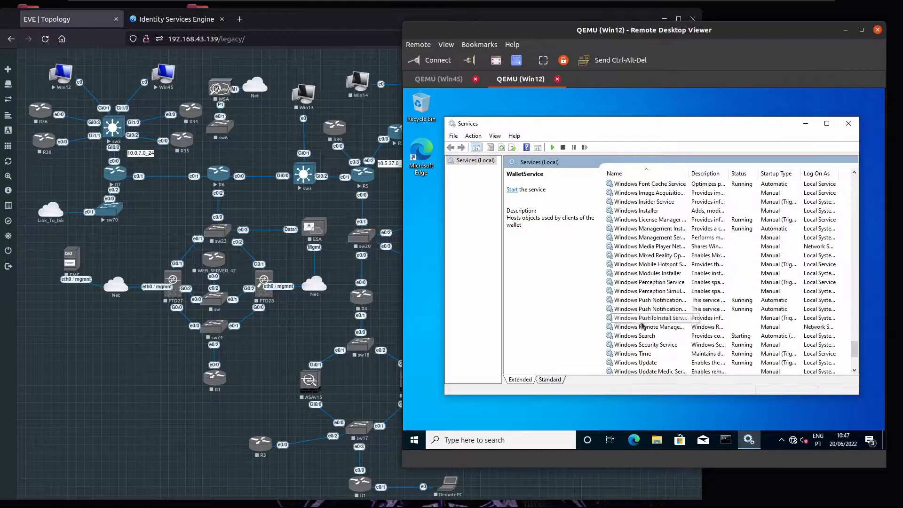
pyautogui.scroll(-3, 642, 334)
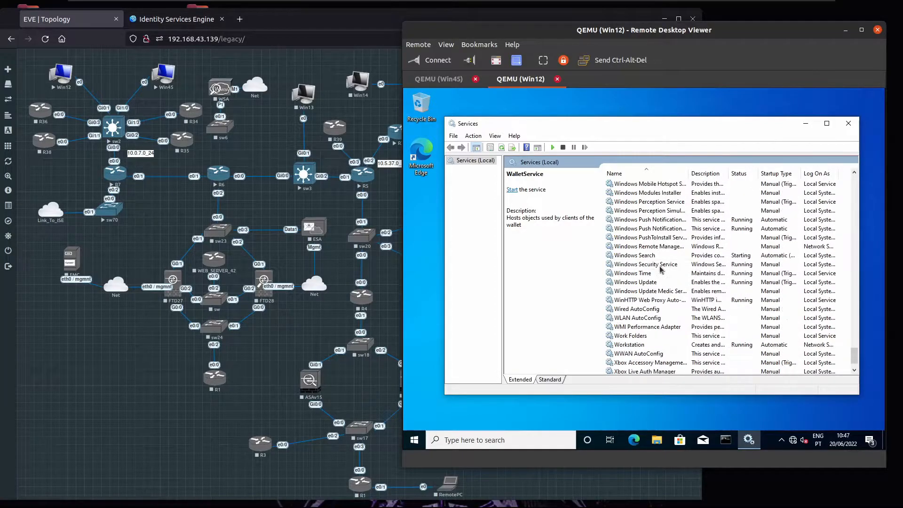
pyautogui.click(642, 319)
pyautogui.click(644, 312)
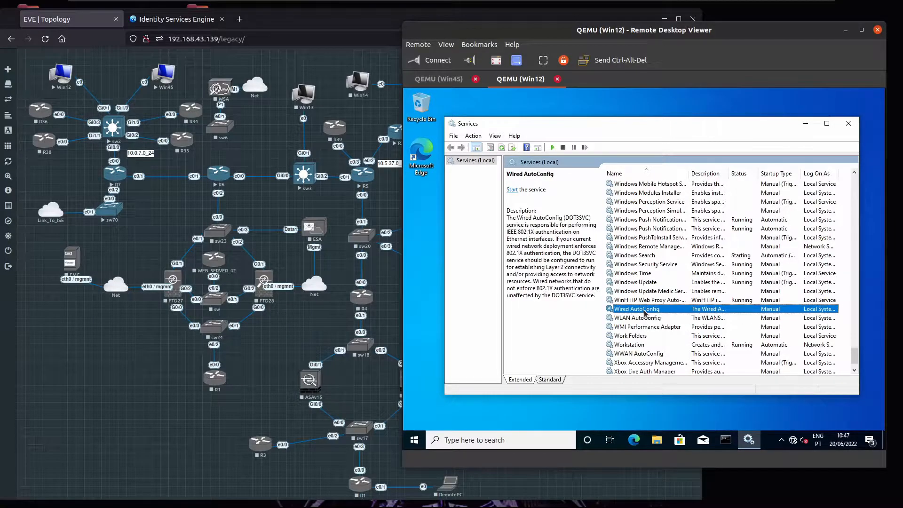
# Step: Start Wired AutoConfig, set its startup type to Automatic, and close Services
pyautogui.doubleClick(644, 310)
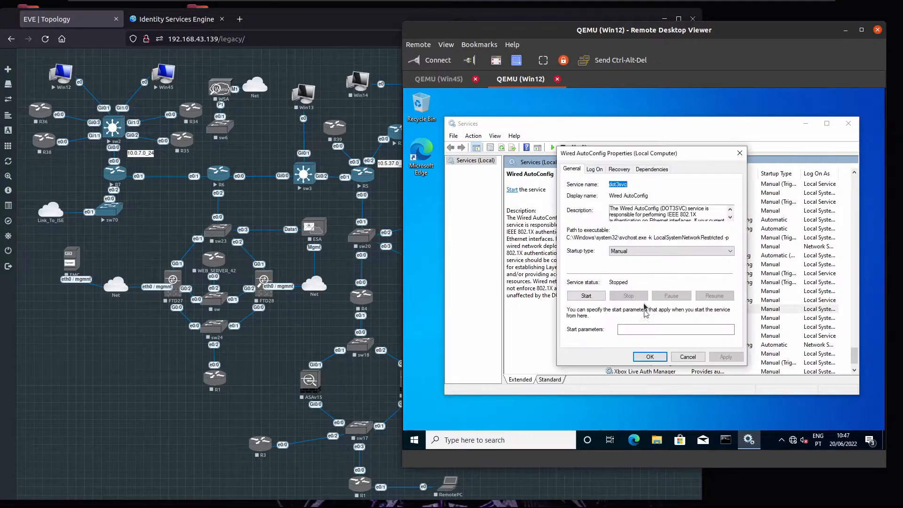
pyautogui.click(599, 296)
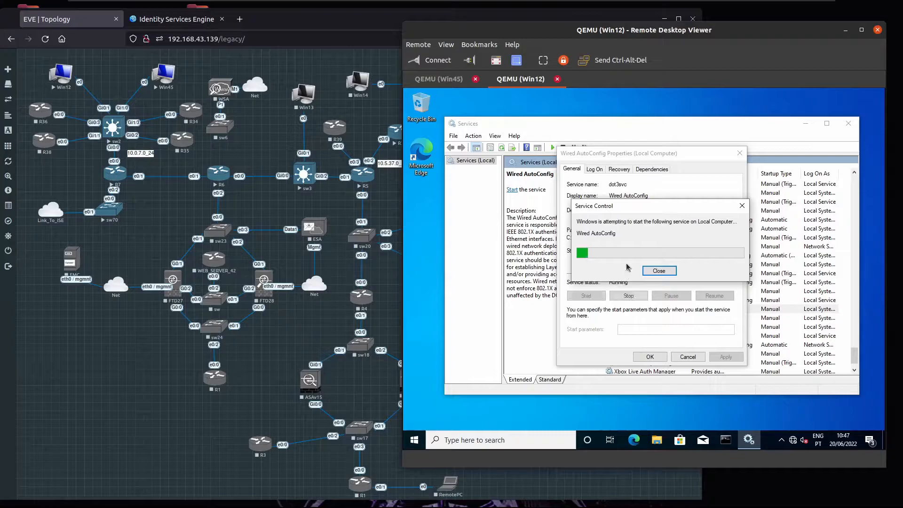
pyautogui.click(648, 251)
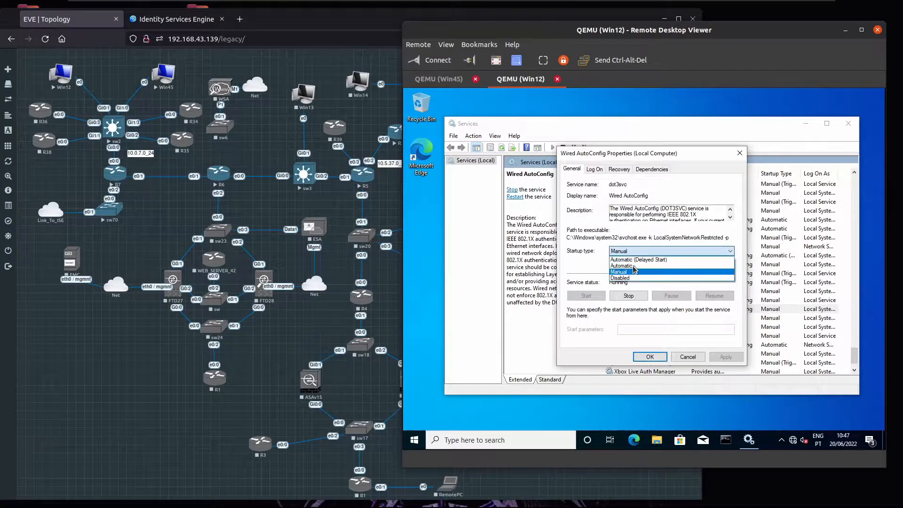
pyautogui.click(633, 267)
pyautogui.click(648, 356)
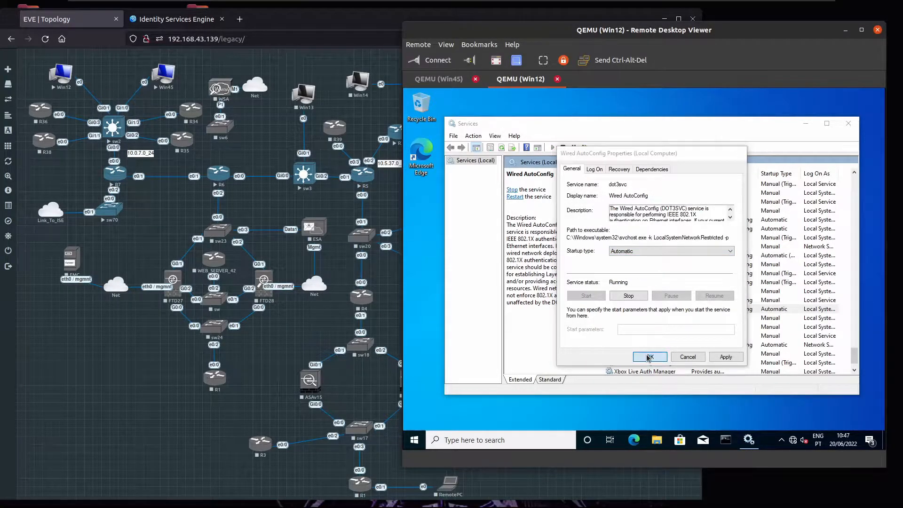
pyautogui.click(716, 264)
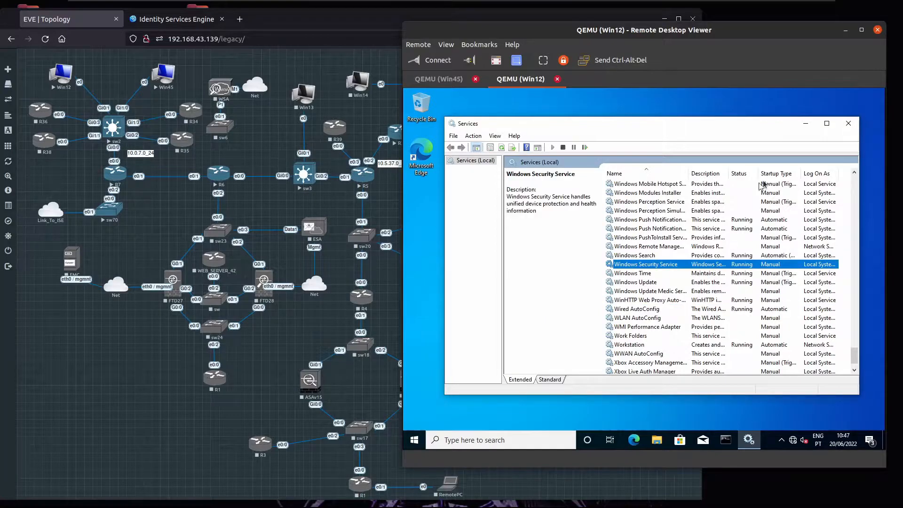
pyautogui.click(848, 123)
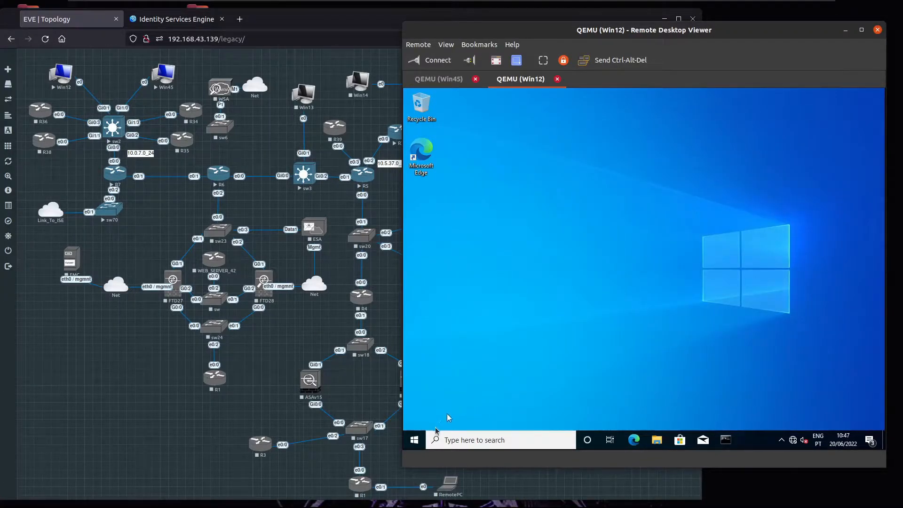
# Step: Go from Network & Internet settings to the Ethernet adapter's properties and its Authentication tab
pyautogui.rightClick(425, 438)
pyautogui.click(658, 366)
pyautogui.rightClick(793, 445)
pyautogui.click(776, 430)
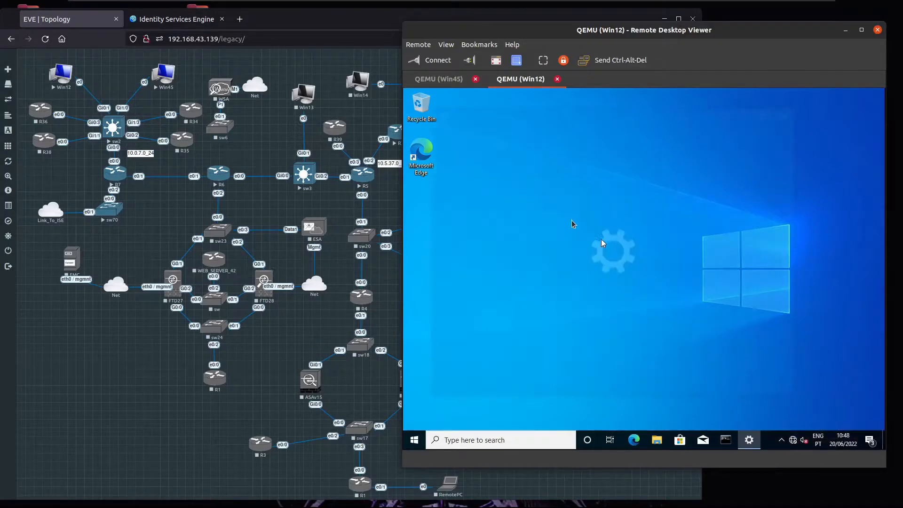
pyautogui.scroll(-2, 649, 301)
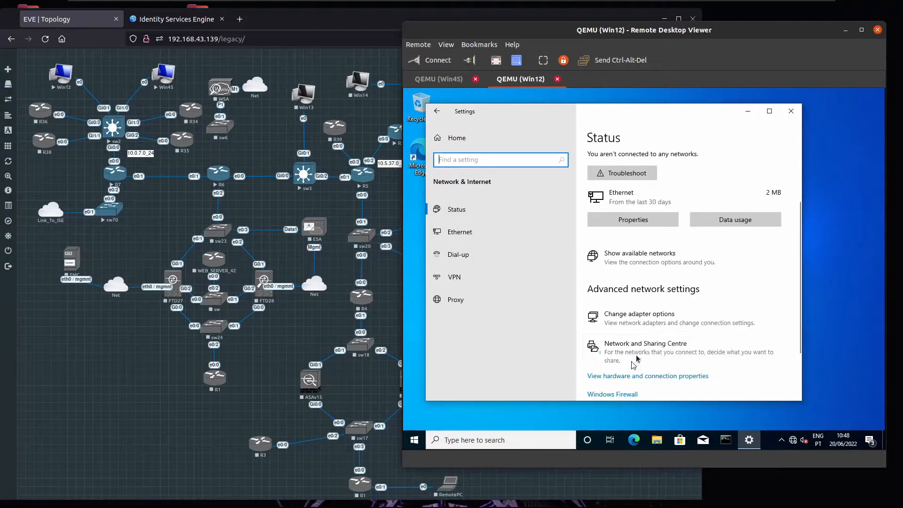
pyautogui.click(649, 311)
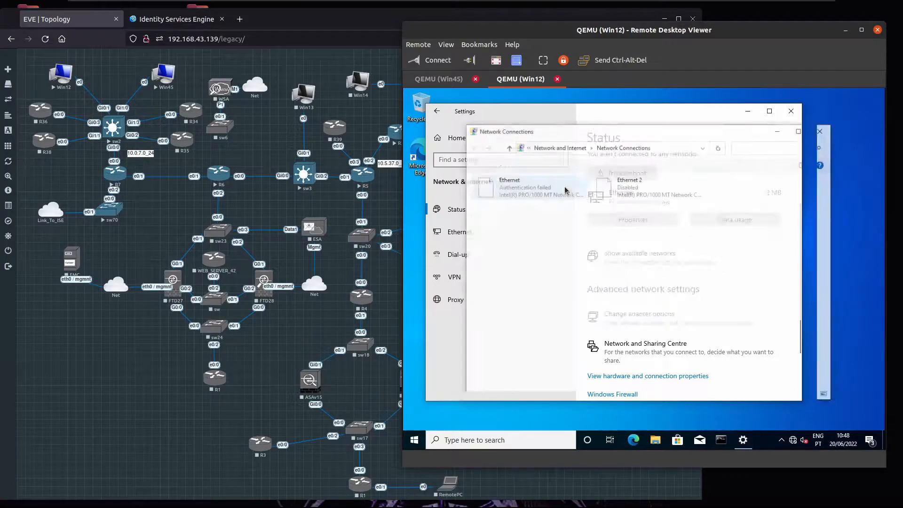
pyautogui.doubleClick(564, 190)
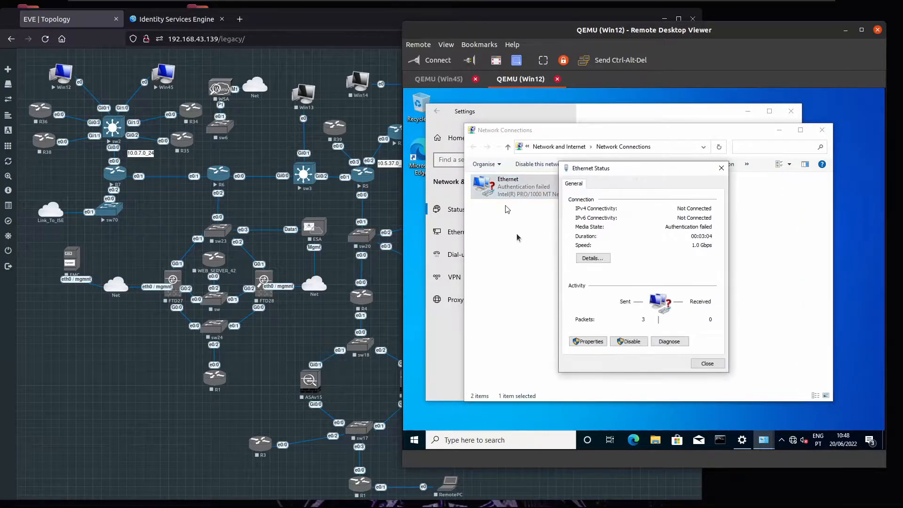
pyautogui.click(590, 341)
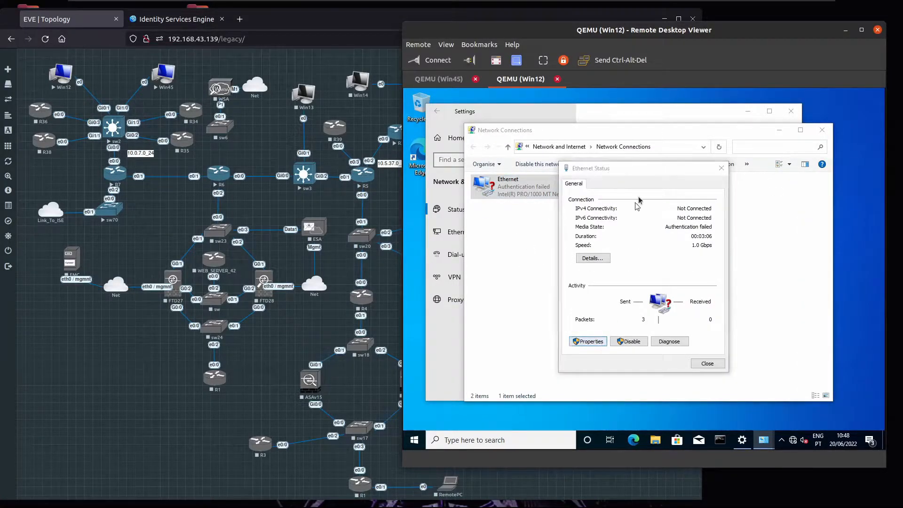
pyautogui.click(620, 192)
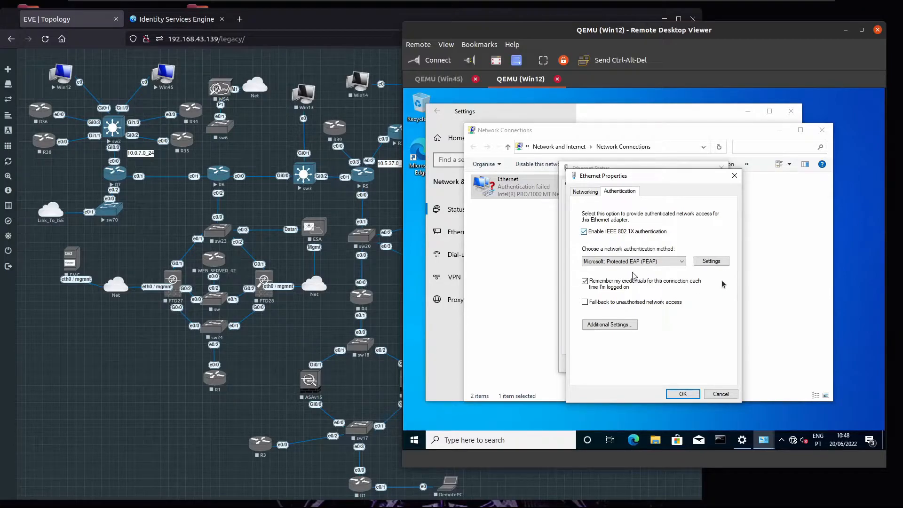
# Step: Review the PEAP and EAP-MSCHAP v2 settings and accept them unchanged
pyautogui.click(711, 261)
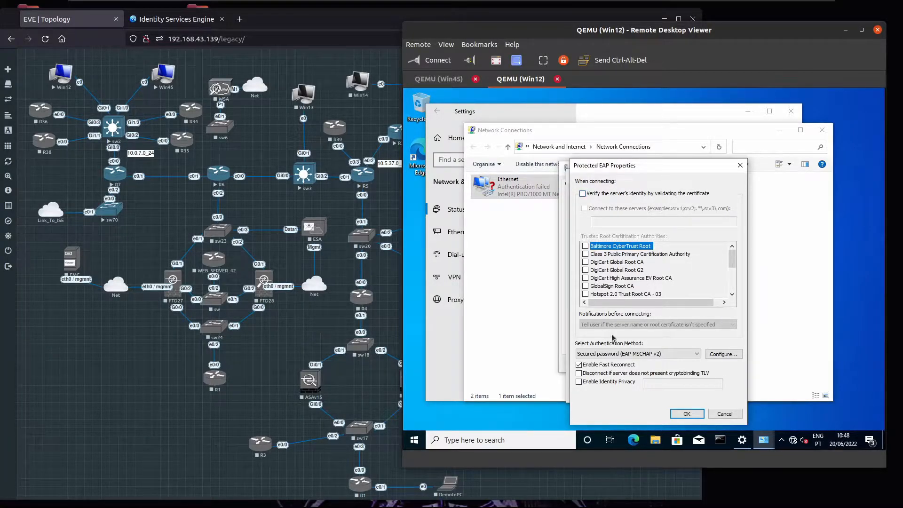
pyautogui.click(717, 354)
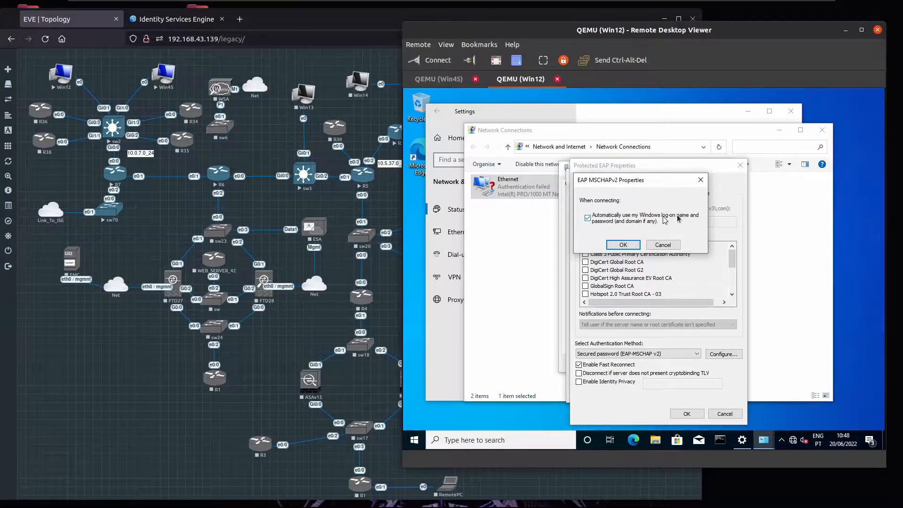
pyautogui.click(661, 246)
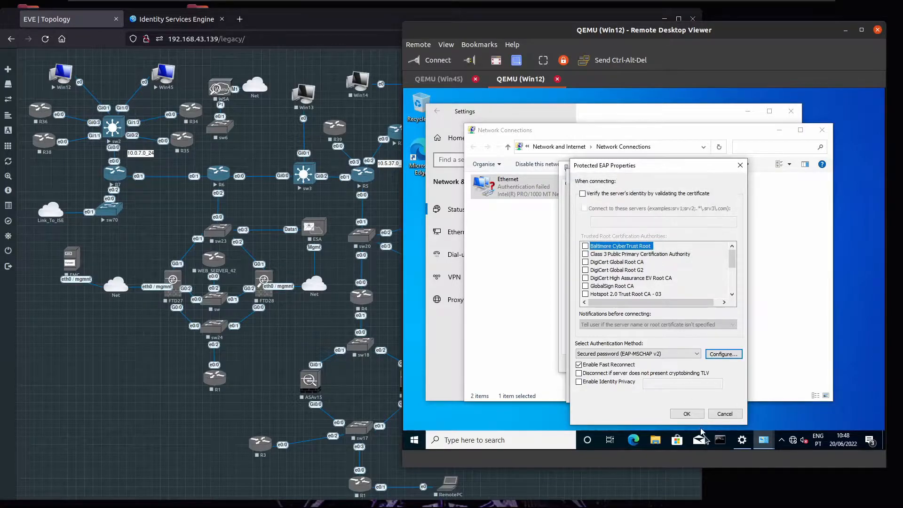
pyautogui.click(686, 413)
# Step: Confirm the additional 802.1X settings as User or computer authentication, then close Ethernet Properties and Status
pyautogui.click(604, 324)
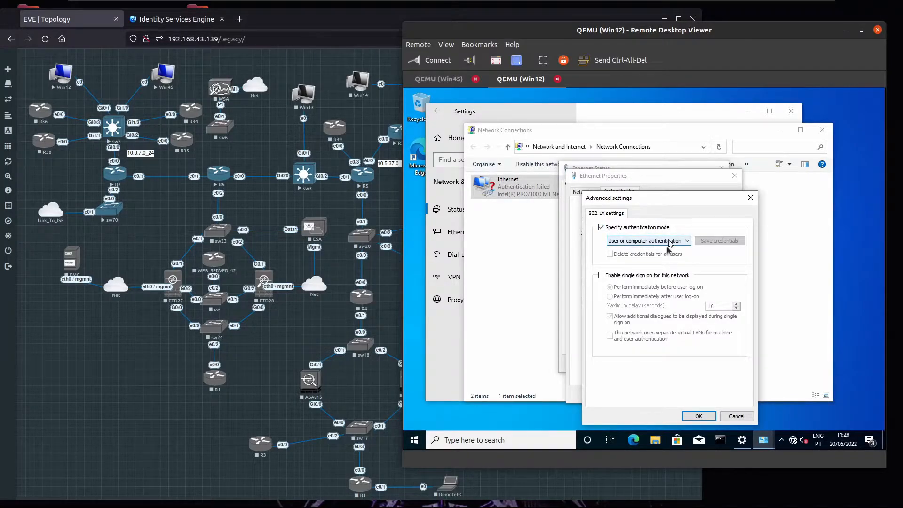
pyautogui.click(698, 415)
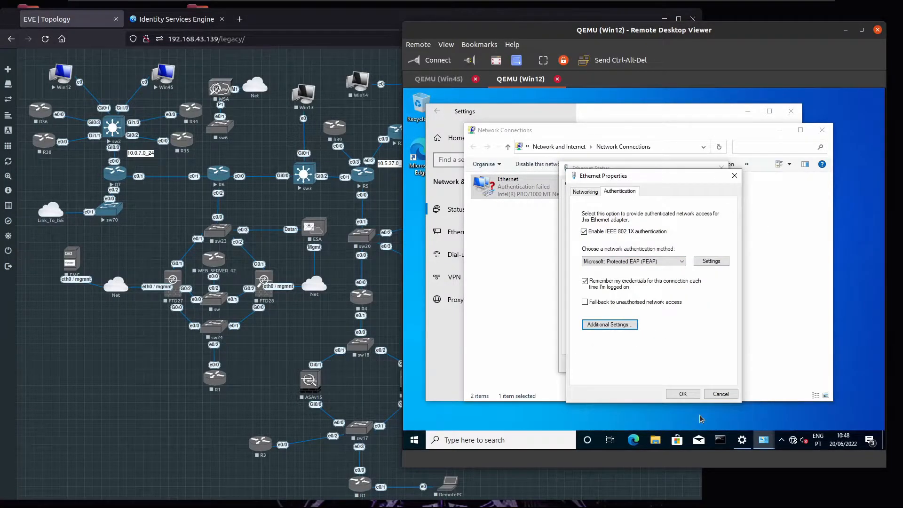
pyautogui.click(684, 394)
pyautogui.click(706, 364)
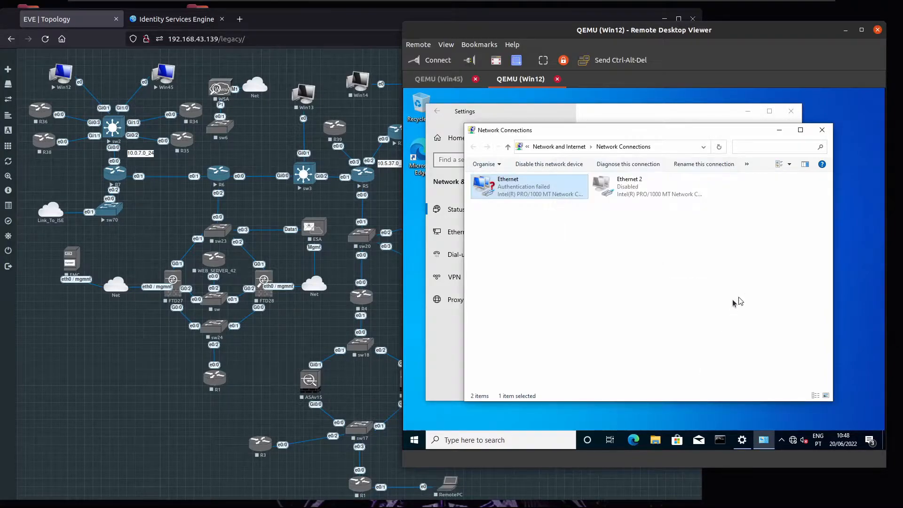
pyautogui.click(739, 301)
pyautogui.rightClick(423, 439)
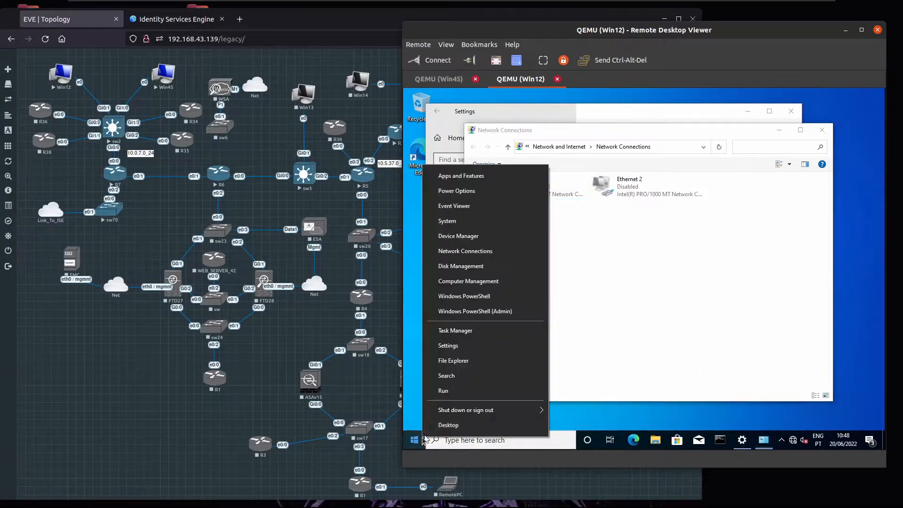
pyautogui.moveTo(478, 407)
pyautogui.click(571, 403)
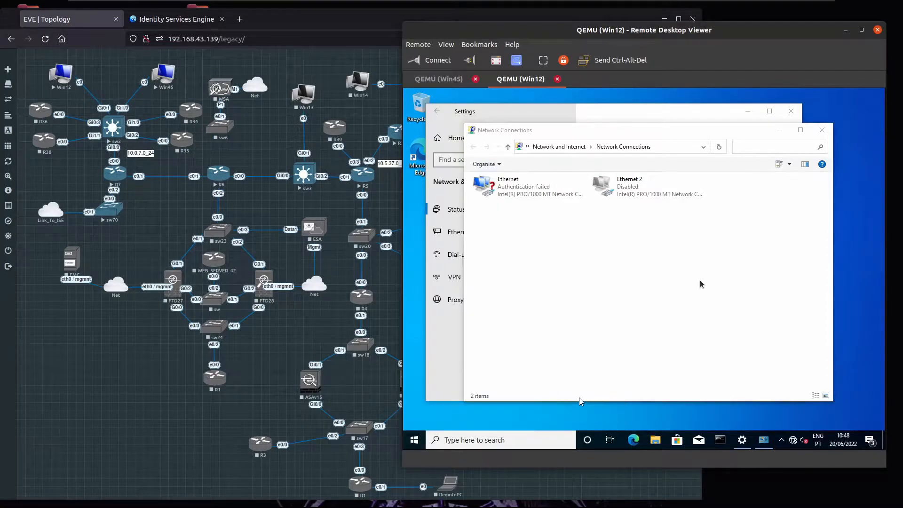
# Step: Open sw2's console from the EVE topology and place it beside the topology
pyautogui.click(116, 140)
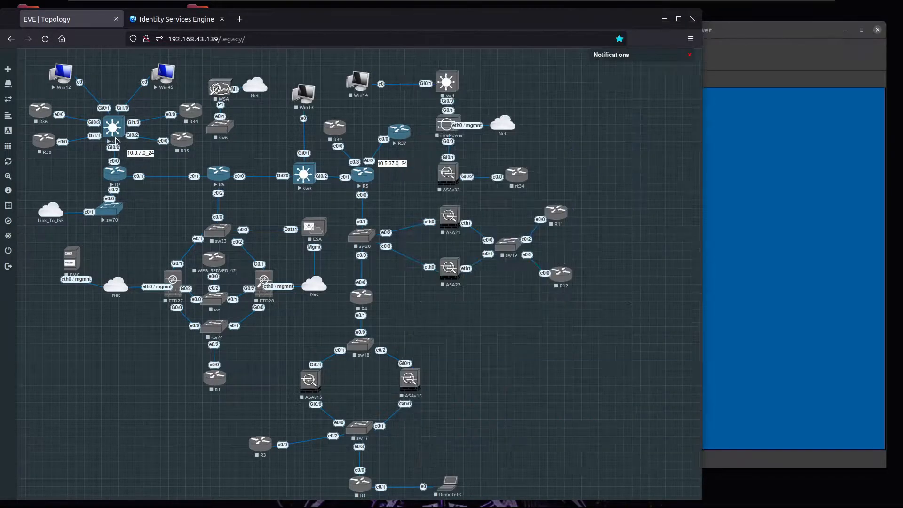
pyautogui.click(116, 139)
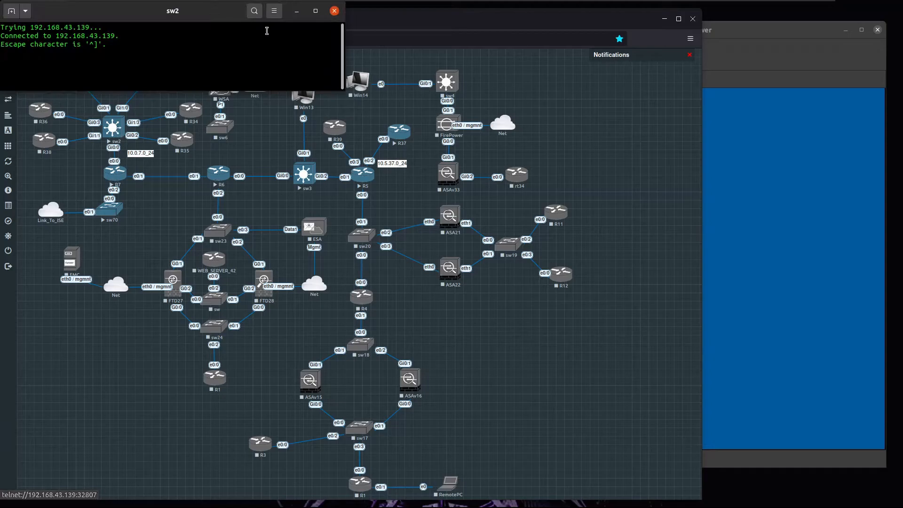
pyautogui.moveTo(226, 10); pyautogui.dragTo(654, 57)
pyautogui.moveTo(667, 136); pyautogui.dragTo(803, 433)
# Step: Enter global configuration on sw2 and enable aaa new-model
pyautogui.press('Return')
pyautogui.press('Return')
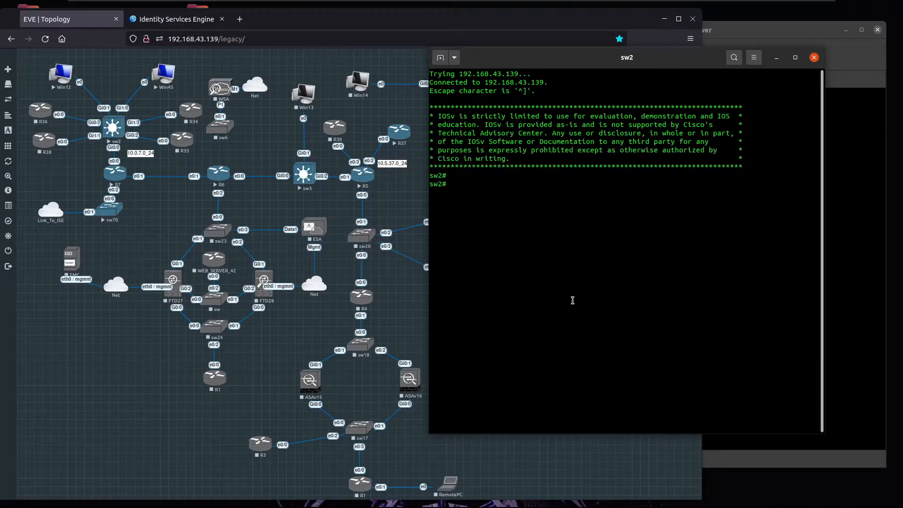
pyautogui.write('conmf t')
pyautogui.press('BackSpace')
pyautogui.press('BackSpace')
pyautogui.press('BackSpace')
pyautogui.press('BackSpace')
pyautogui.press('BackSpace')
pyautogui.press('BackSpace')
pyautogui.write('onf t')
pyautogui.press('Return')
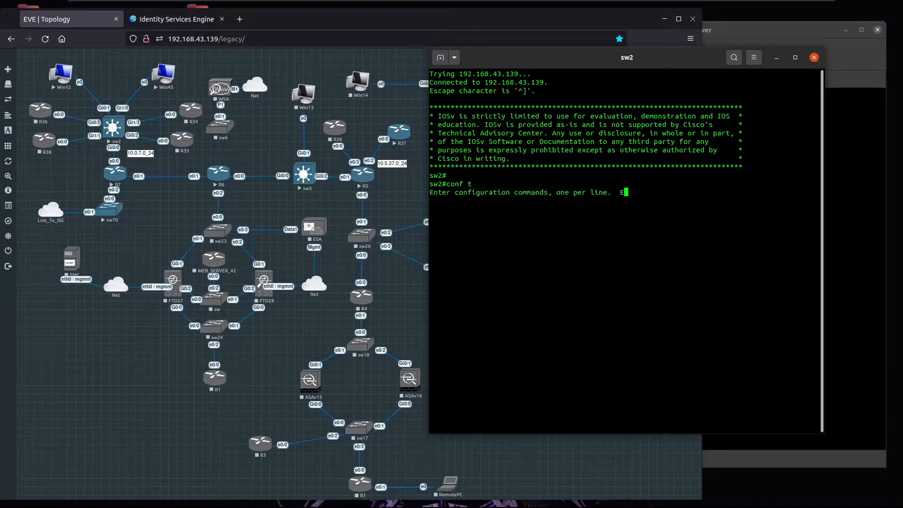
pyautogui.write('aaa new-model')
pyautogui.press('Return')
pyautogui.press('Return')
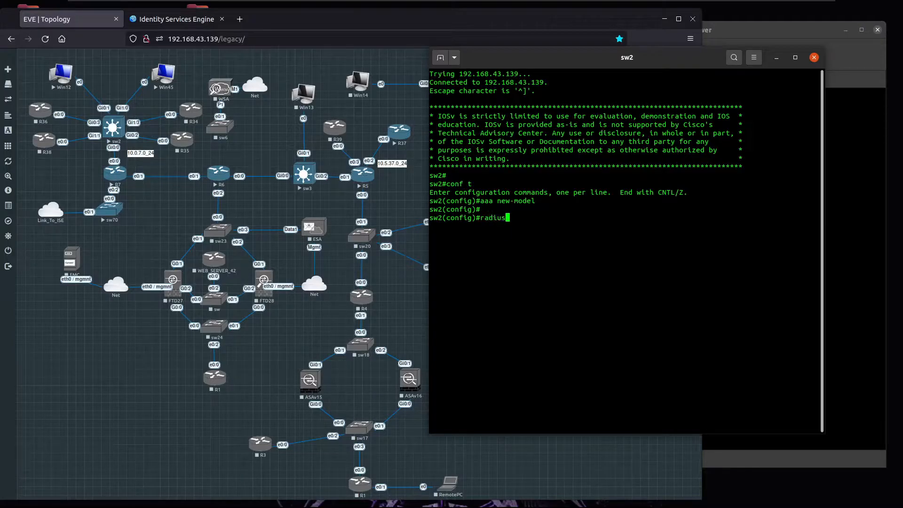
# Step: Define RADIUS server ISE at 10.1.70.21, auth-port 1812, acct-port 1813, with a shared key
pyautogui.press('Return')
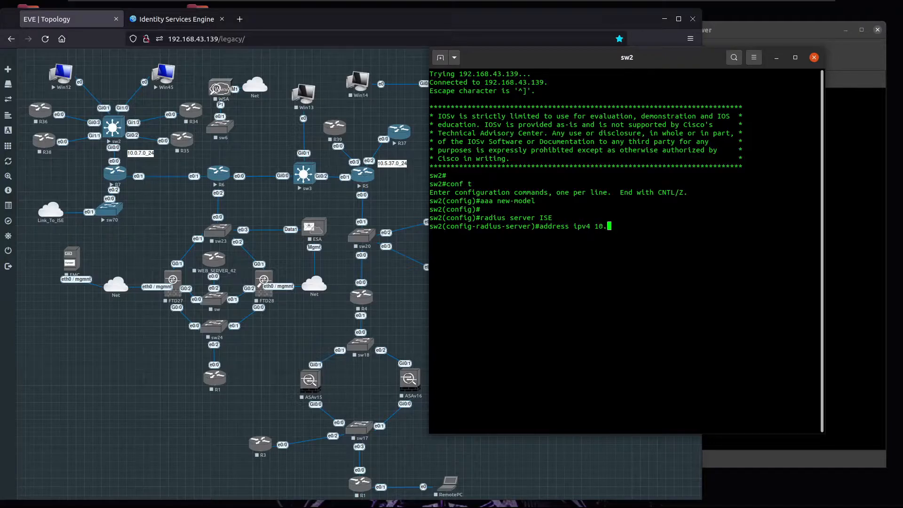
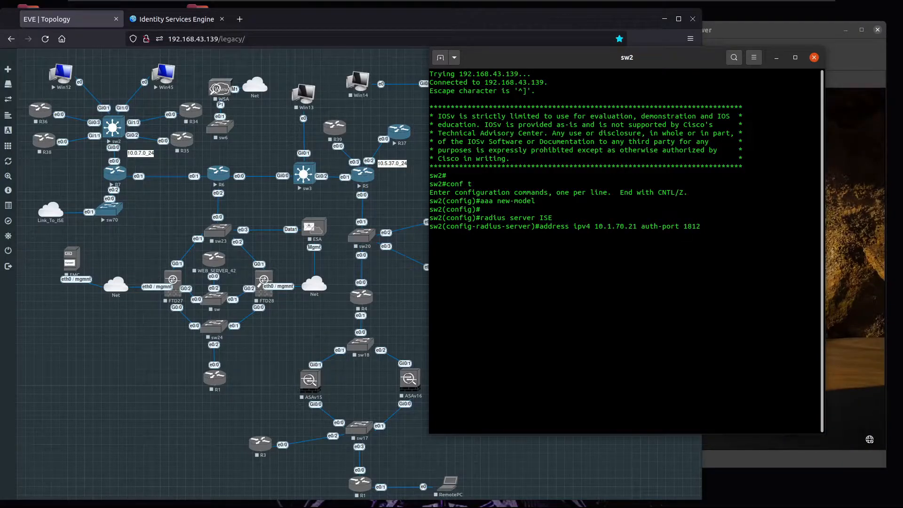
pyautogui.press('Tab')
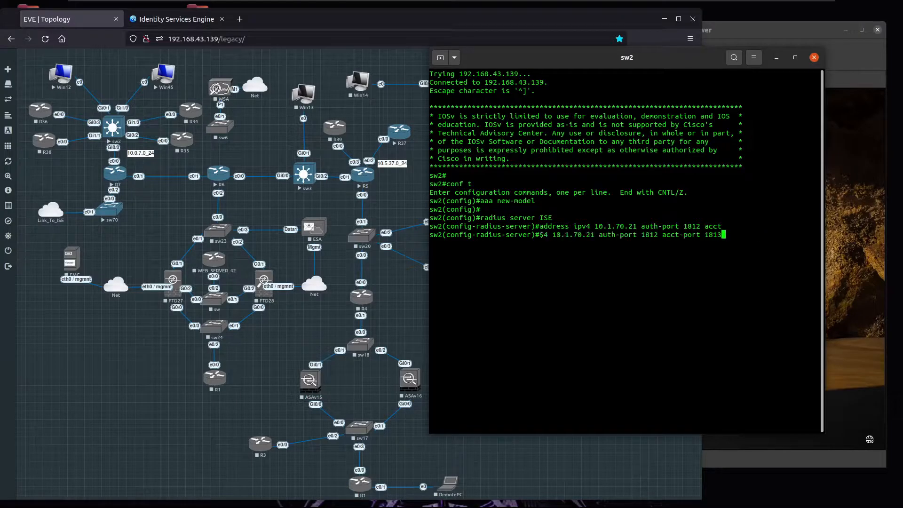
pyautogui.press('Return')
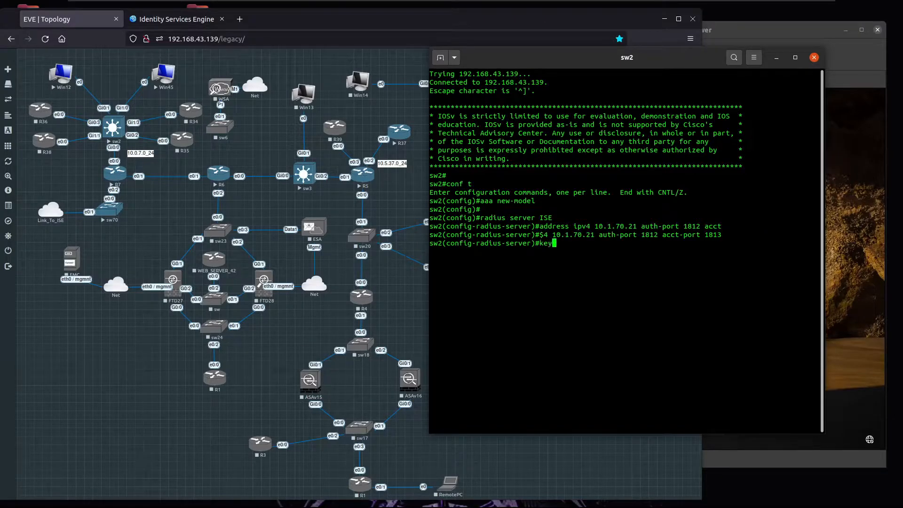
pyautogui.press('Return')
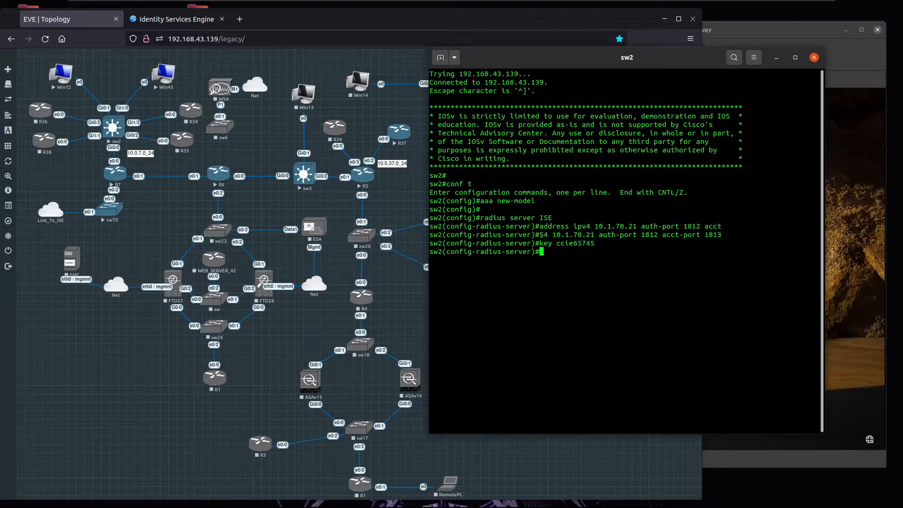
pyautogui.press('Return')
pyautogui.press('Return')
pyautogui.press('Return')
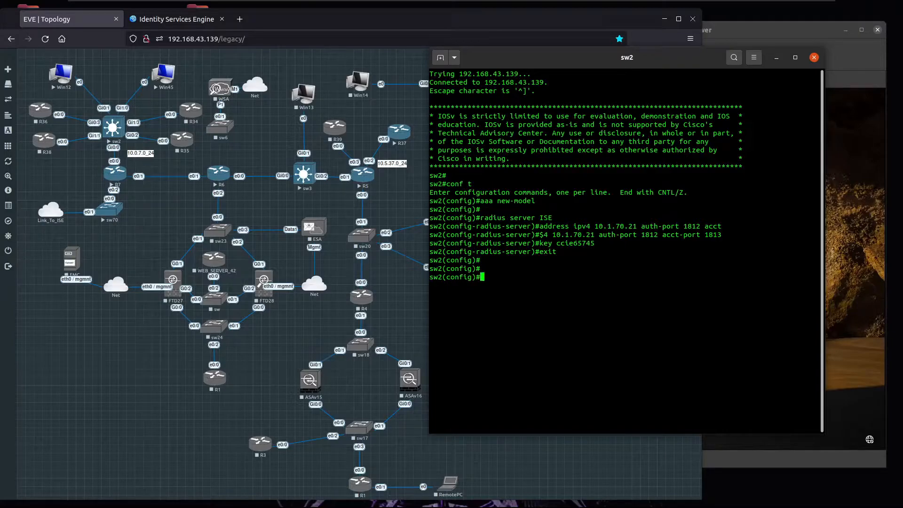
# Step: Create the RADIUS server group RADIUS_GROUP with aaa group server radius
pyautogui.write('aaa group ra')
pyautogui.press('Tab')
pyautogui.press('Tab')
pyautogui.press('BackSpace')
pyautogui.press('BackSpace')
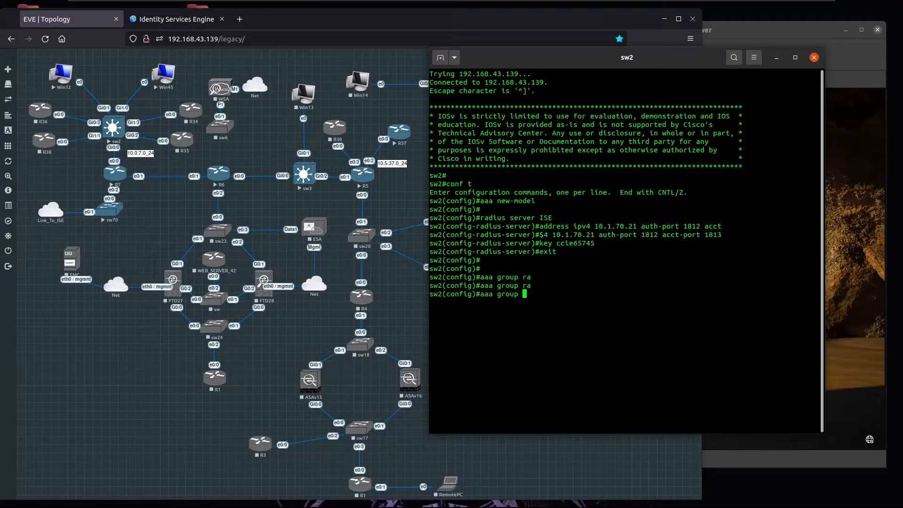
pyautogui.write('server ra')
pyautogui.press('Tab')
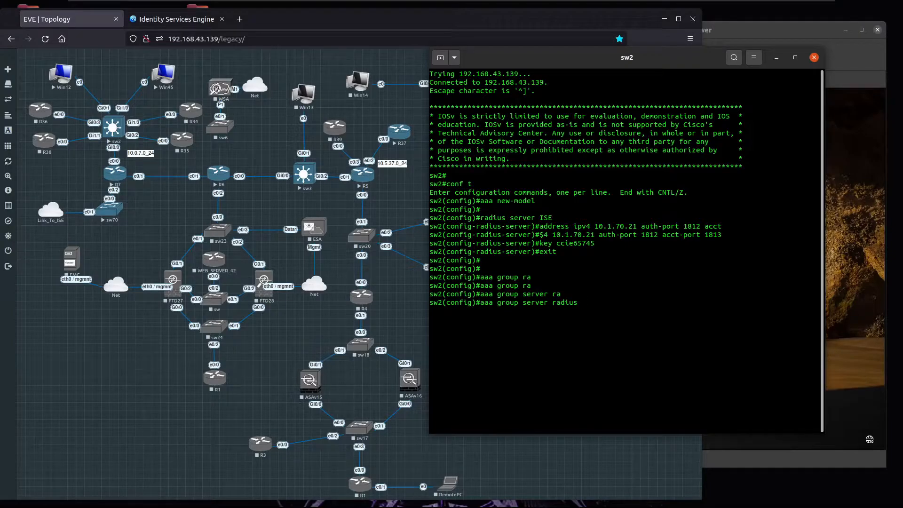
pyautogui.write('RADIUS_GROUP')
pyautogui.press('Return')
# Step: Add server ISE to RADIUS_GROUP and source RADIUS traffic from interface vlan 1
pyautogui.write('server name ISE')
pyautogui.press('Return')
pyautogui.write('ip radius')
pyautogui.press('Tab')
pyautogui.write('source')
pyautogui.press('Tab')
pyautogui.write('vlan 1')
pyautogui.press('Return')
pyautogui.write('exit')
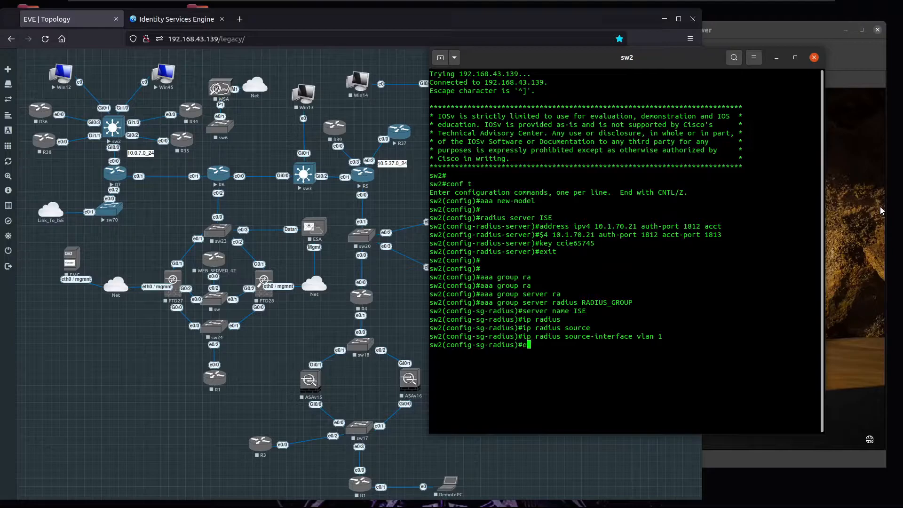
pyautogui.press('Return')
pyautogui.press('Return')
pyautogui.press('Return')
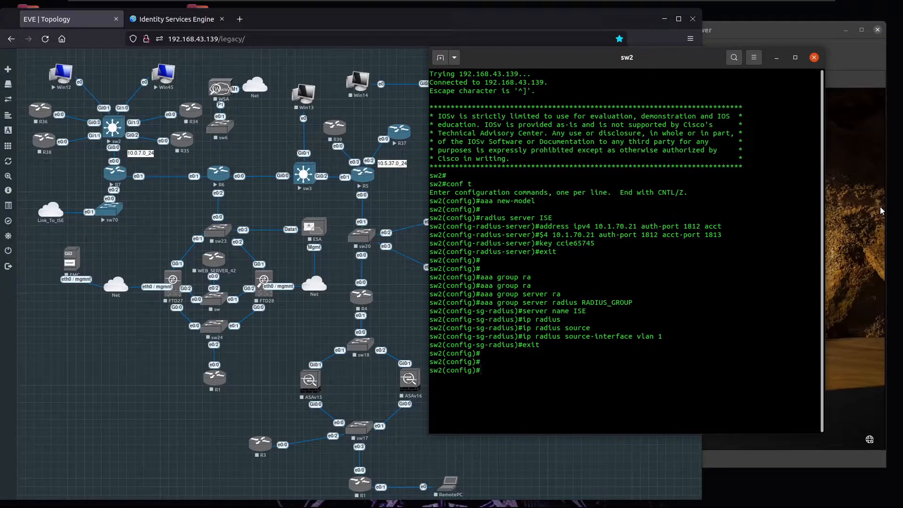
# Step: Enable RADIUS attribute 6 on-for-login-auth and attribute 8 include-in-access-req
pyautogui.write('radius-server attr')
pyautogui.press('Tab')
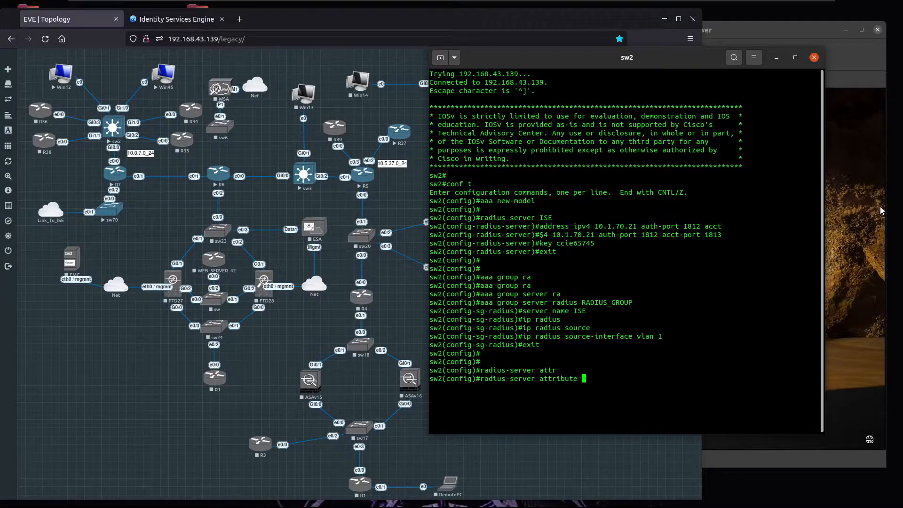
pyautogui.write('6 non')
pyautogui.press('Tab')
pyautogui.press('BackSpace')
pyautogui.press('BackSpace')
pyautogui.write('on')
pyautogui.press('Tab')
pyautogui.press('Return')
pyautogui.press('Up')
pyautogui.press('BackSpace')
pyautogui.press('BackSpace')
pyautogui.press('BackSpace')
pyautogui.press('BackSpace')
pyautogui.press('BackSpace')
pyautogui.press('BackSpace')
pyautogui.press('BackSpace')
pyautogui.press('BackSpace')
pyautogui.press('BackSpace')
pyautogui.press('BackSpace')
pyautogui.press('BackSpace')
pyautogui.press('BackSpace')
pyautogui.press('BackSpace')
pyautogui.press('BackSpace')
pyautogui.press('BackSpace')
pyautogui.press('BackSpace')
pyautogui.press('BackSpace')
pyautogui.press('BackSpace')
# Step: Set radius-server dead-criteria to time 30 with 3 tries
pyautogui.press('BackSpace')
pyautogui.write('8 in')
pyautogui.press('Tab')
pyautogui.press('Return')
pyautogui.press('Up')
pyautogui.press('BackSpace')
pyautogui.press('BackSpace')
pyautogui.press('BackSpace')
pyautogui.press('BackSpace')
pyautogui.press('BackSpace')
pyautogui.press('BackSpace')
pyautogui.press('BackSpace')
pyautogui.press('BackSpace')
pyautogui.press('BackSpace')
pyautogui.press('BackSpace')
pyautogui.press('BackSpace')
pyautogui.press('BackSpace')
pyautogui.press('BackSpace')
pyautogui.press('BackSpace')
pyautogui.press('BackSpace')
pyautogui.press('BackSpace')
pyautogui.press('BackSpace')
pyautogui.press('BackSpace')
pyautogui.press('BackSpace')
pyautogui.press('BackSpace')
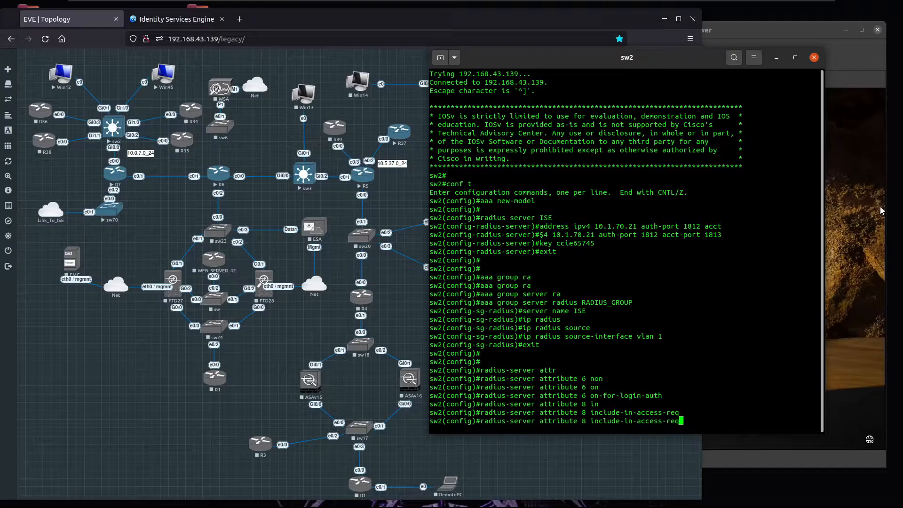
pyautogui.press('BackSpace')
pyautogui.press('BackSpace')
pyautogui.press('BackSpace')
pyautogui.press('BackSpace')
pyautogui.press('BackSpace')
pyautogui.press('BackSpace')
pyautogui.press('BackSpace')
pyautogui.press('BackSpace')
pyautogui.press('BackSpace')
pyautogui.press('BackSpace')
pyautogui.press('BackSpace')
pyautogui.press('BackSpace')
pyautogui.press('BackSpace')
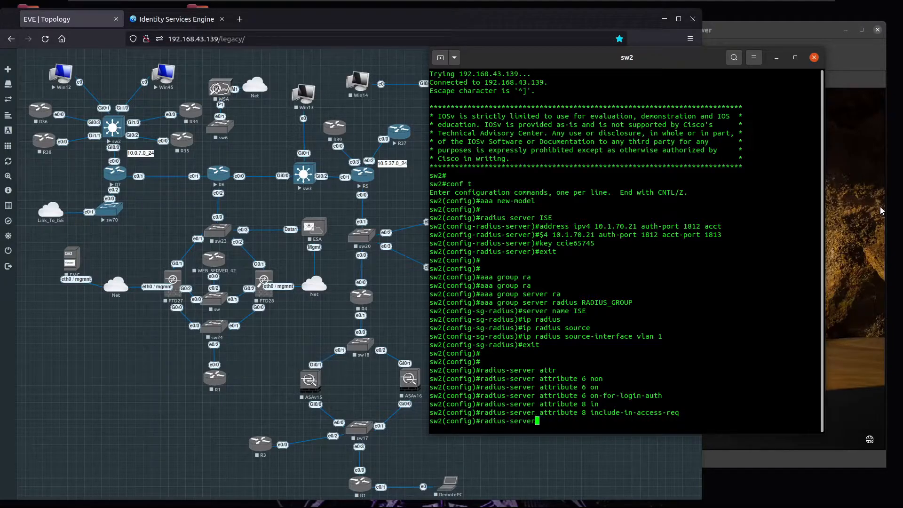
pyautogui.write('dead')
pyautogui.press('Tab')
pyautogui.write('-cr')
pyautogui.press('Tab')
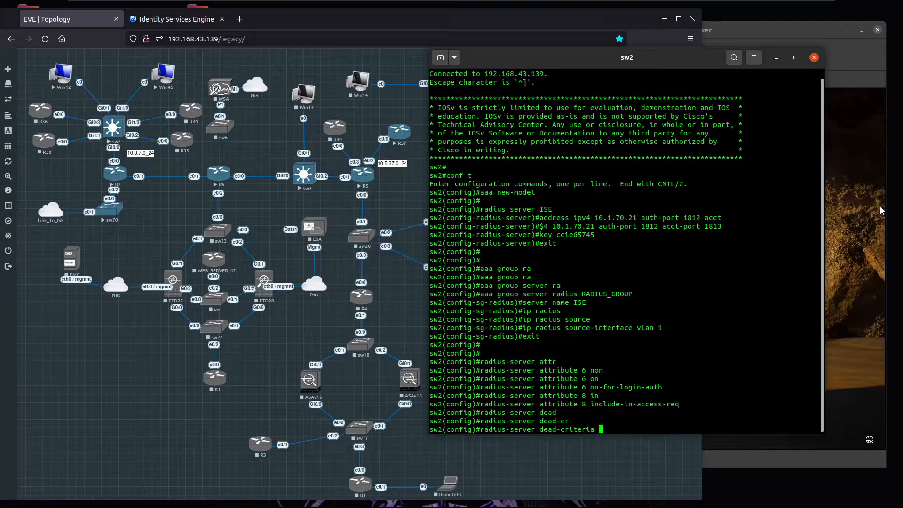
pyautogui.write('time')
pyautogui.press('Tab')
pyautogui.write('30')
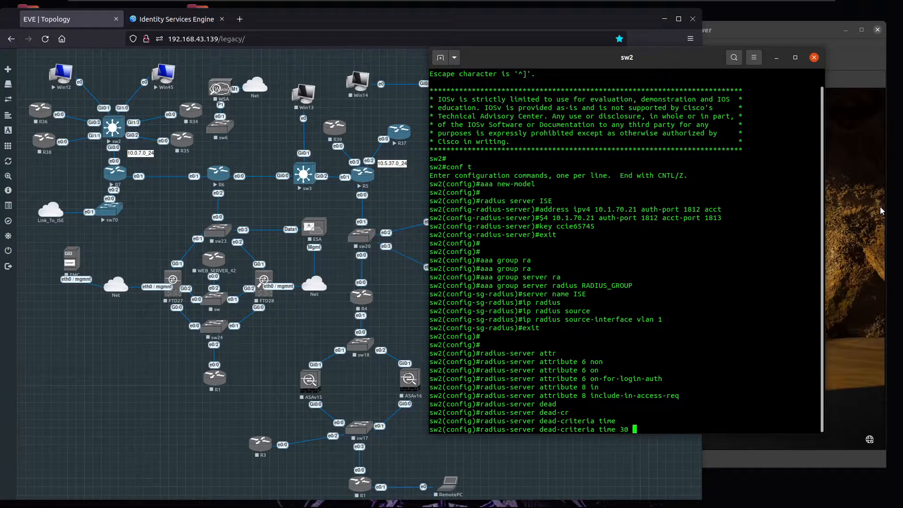
pyautogui.press('BackSpace')
pyautogui.press('BackSpace')
pyautogui.write('?')
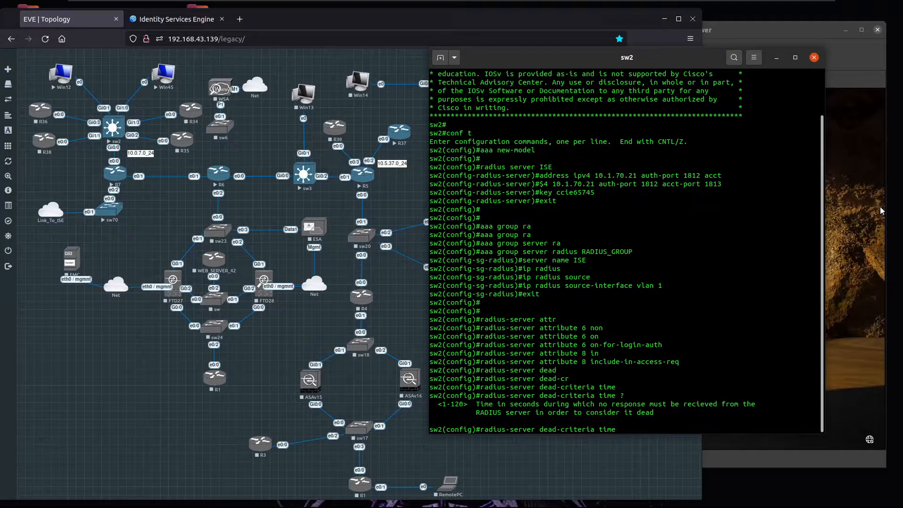
pyautogui.write('30')
pyautogui.write('max')
pyautogui.press('BackSpace')
pyautogui.press('BackSpace')
pyautogui.press('BackSpace')
pyautogui.write('true')
pyautogui.press('BackSpace')
pyautogui.press('BackSpace')
pyautogui.write('ies 3')
pyautogui.press('Return')
pyautogui.press('Return')
pyautogui.press('Return')
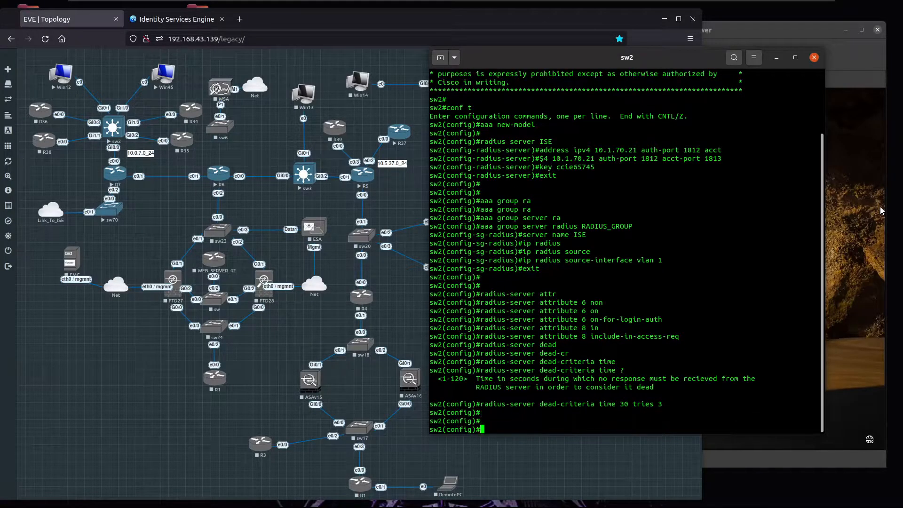
# Step: Set the radius-server timeout to 2 seconds
pyautogui.write('radius-ser')
pyautogui.press('Tab')
pyautogui.write('time')
pyautogui.press('Tab')
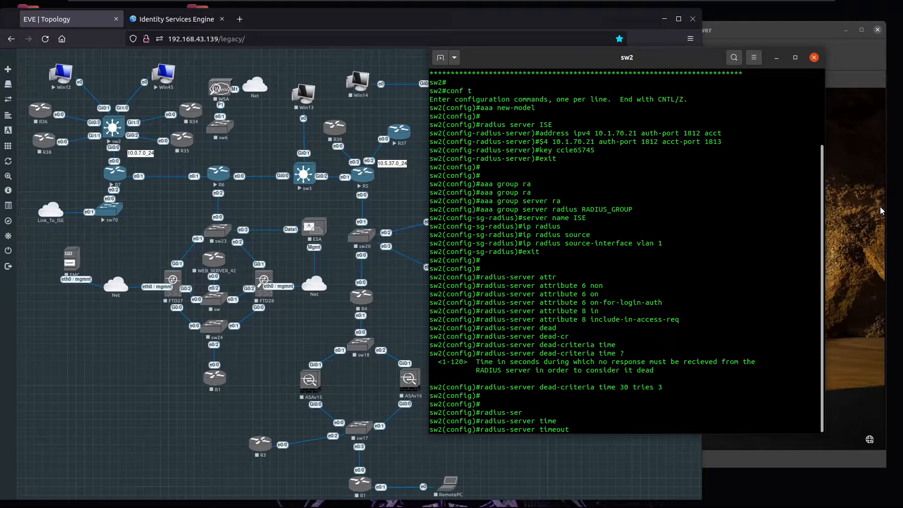
pyautogui.write('2')
pyautogui.press('Return')
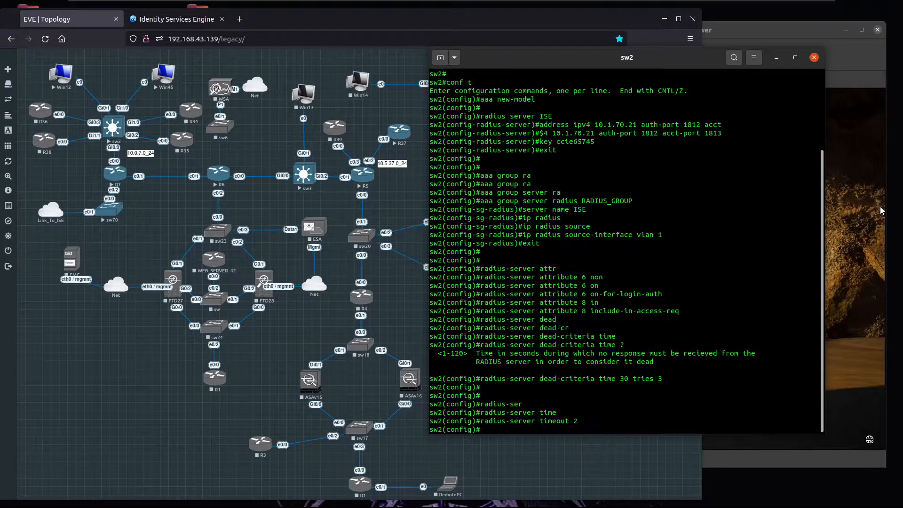
pyautogui.press('Return')
pyautogui.press('Return')
# Step: Make sw2's default 802.1X (dot1x) authentication use the RADIUS_GROUP server group
pyautogui.write('aaa authen')
pyautogui.press('Tab')
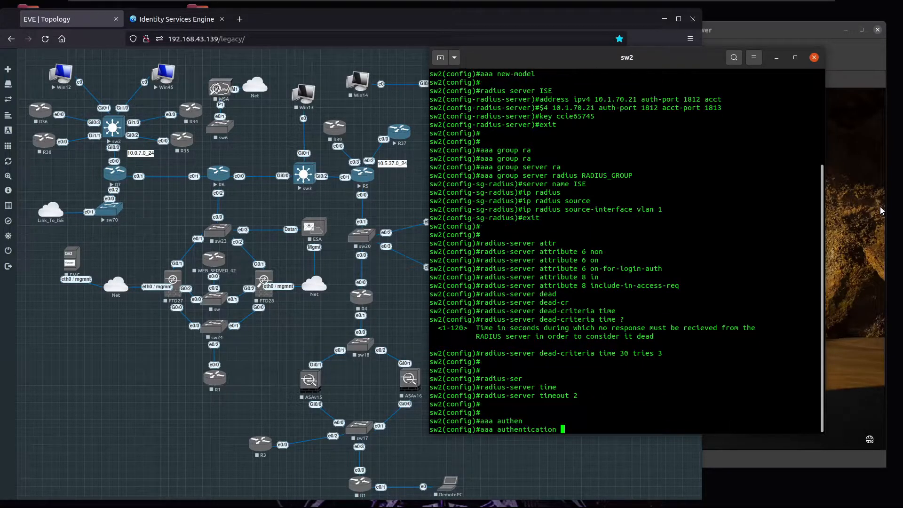
pyautogui.write('dot1')
pyautogui.press('Tab')
pyautogui.write('def')
pyautogui.press('Tab')
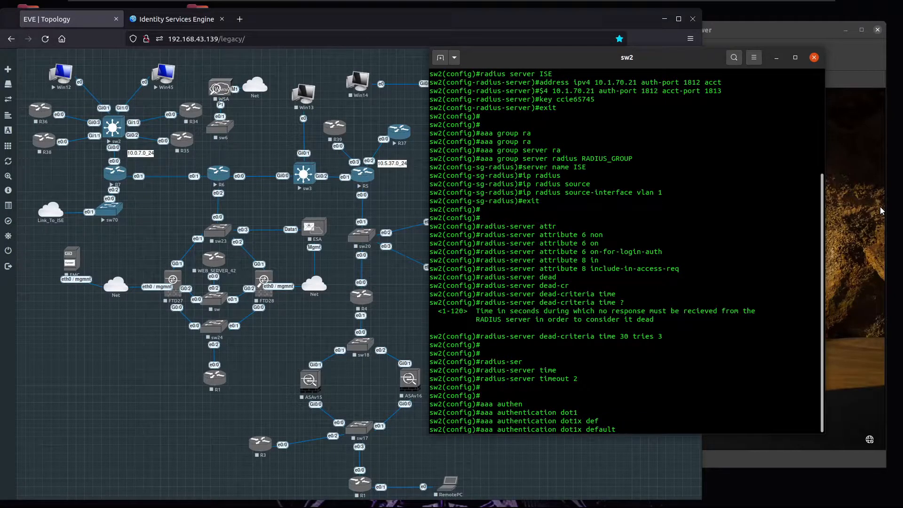
pyautogui.write('gr')
pyautogui.press('Tab')
pyautogui.write('RADIUS')
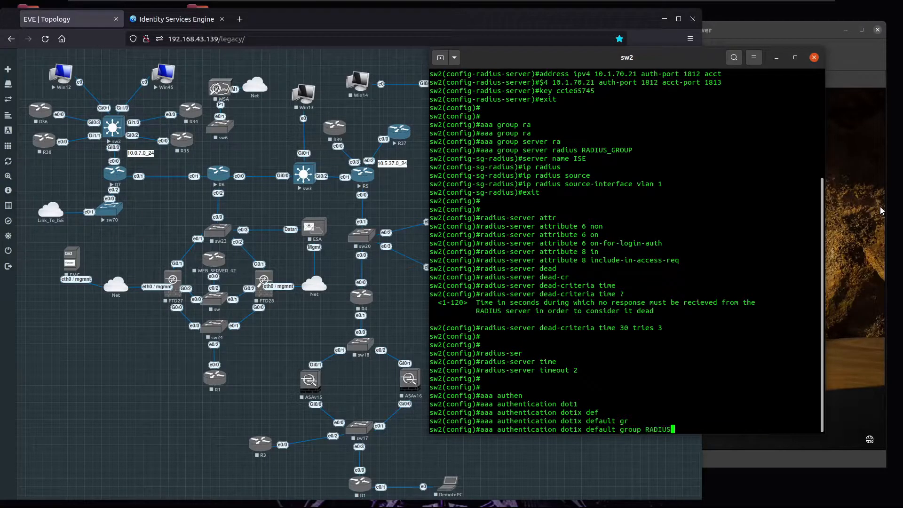
pyautogui.write('_GROUP')
pyautogui.press('Return')
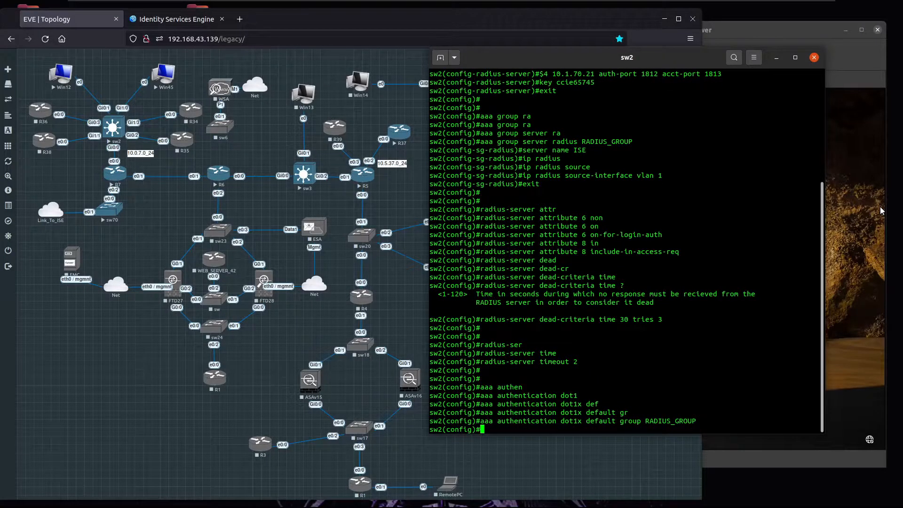
# Step: Set default network authorization on sw2 to group RADIUS_GROUP
pyautogui.write('aaa authori')
pyautogui.press('Tab')
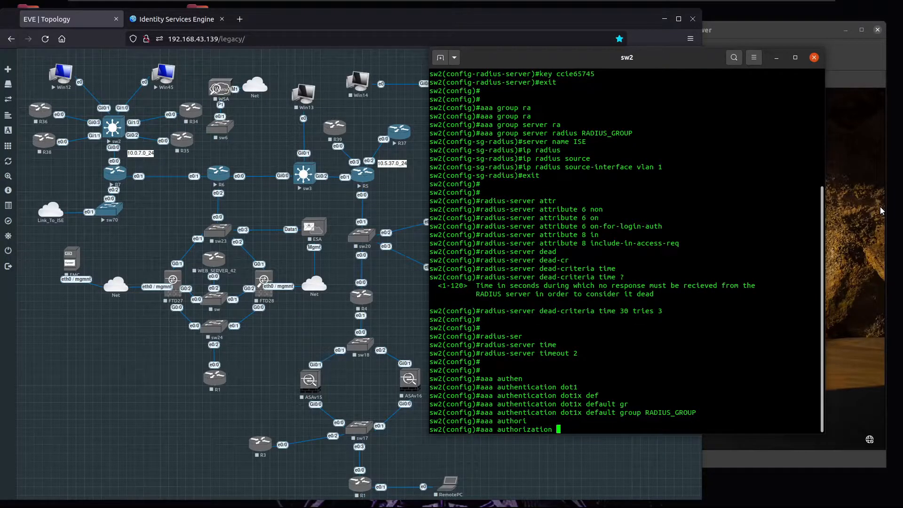
pyautogui.write('net')
pyautogui.press('Tab')
pyautogui.write('defa')
pyautogui.press('Tab')
pyautogui.write('gre')
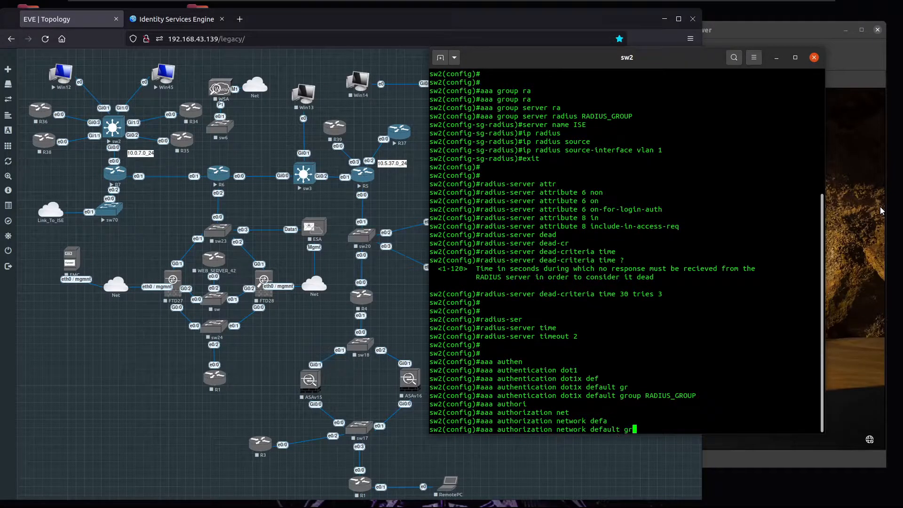
pyautogui.press('Tab')
pyautogui.press('BackSpace')
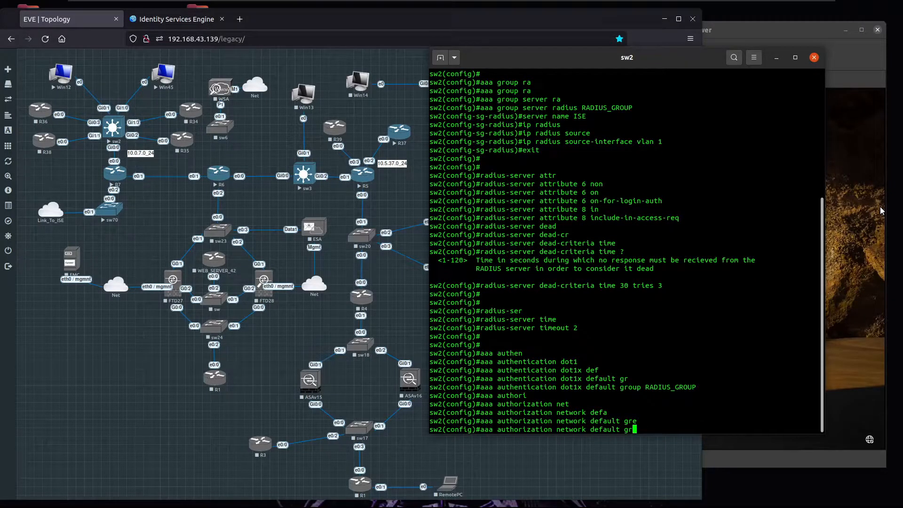
pyautogui.press('Tab')
pyautogui.write('RADI')
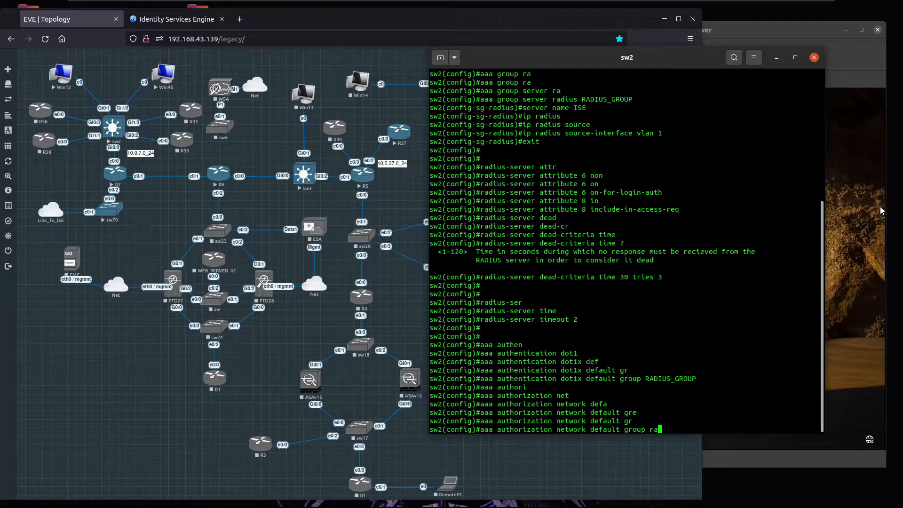
pyautogui.write('US_GROUP')
pyautogui.press('Return')
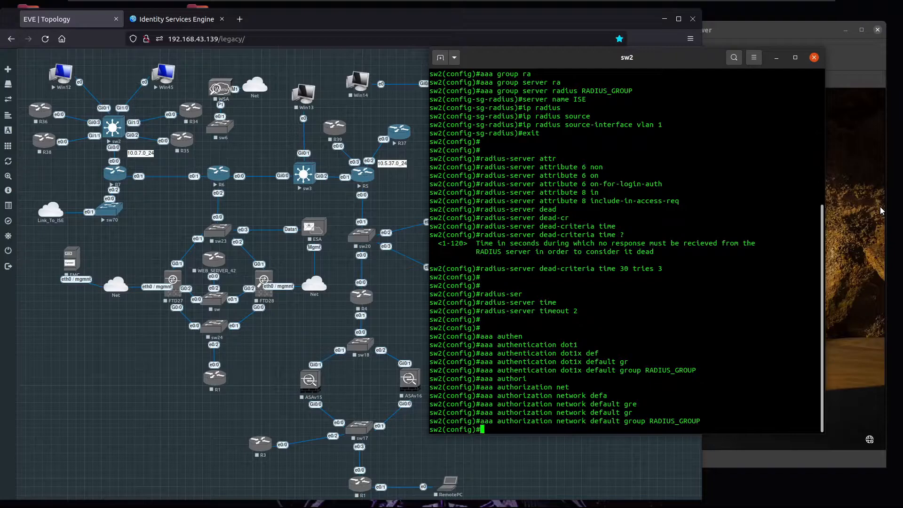
pyautogui.write('AA')
pyautogui.press('BackSpace')
pyautogui.write('aaa acco')
# Step: Send AAA accounting updates periodically every 2 minutes
pyautogui.press('Tab')
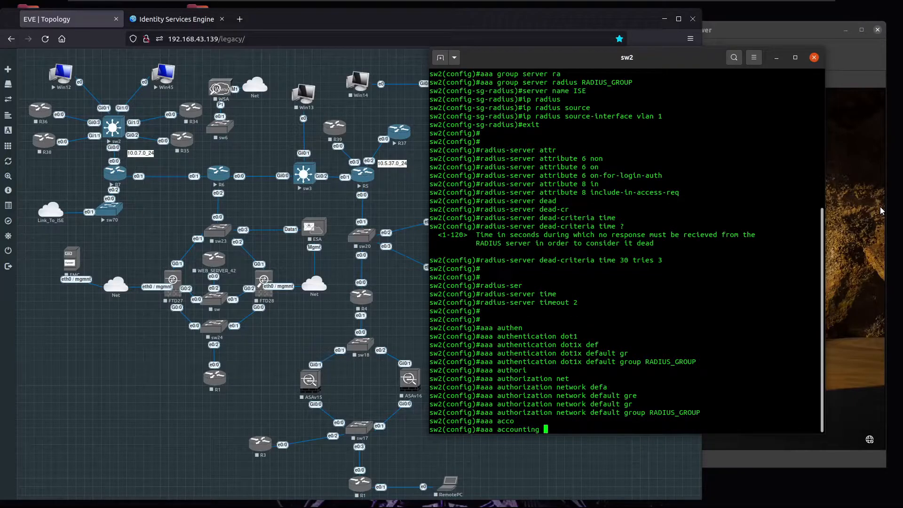
pyautogui.write('upda')
pyautogui.press('Tab')
pyautogui.write('?')
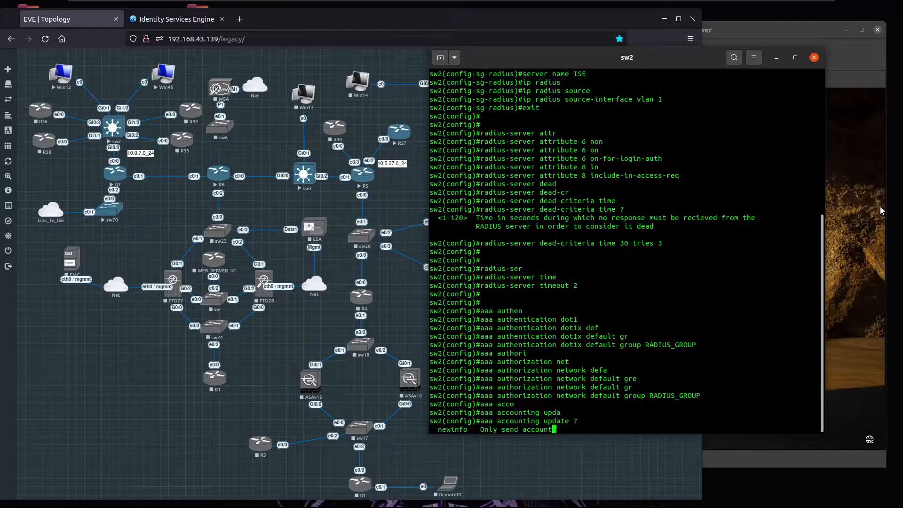
pyautogui.write('per')
pyautogui.press('Tab')
pyautogui.write('?')
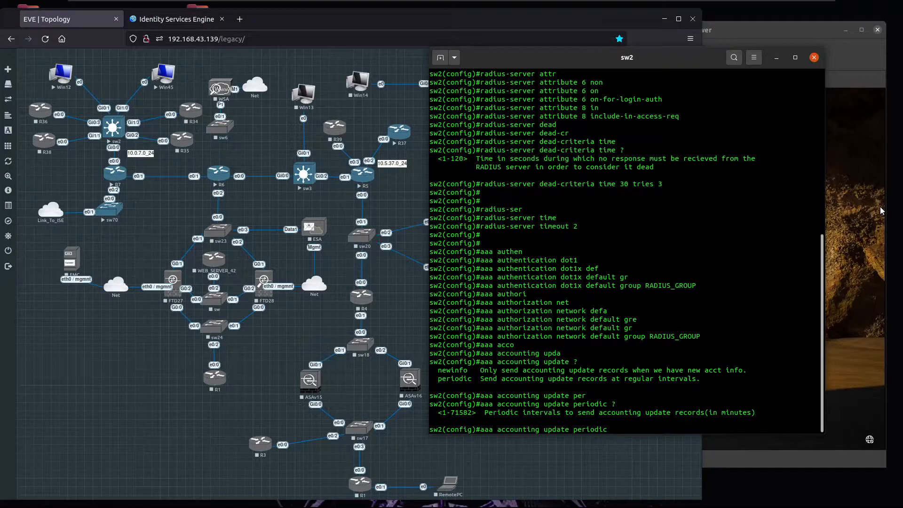
pyautogui.write('2')
pyautogui.press('Return')
# Step: Record default dot1x start-stop accounting to the RADIUS_GROUP server group
pyautogui.write('a')
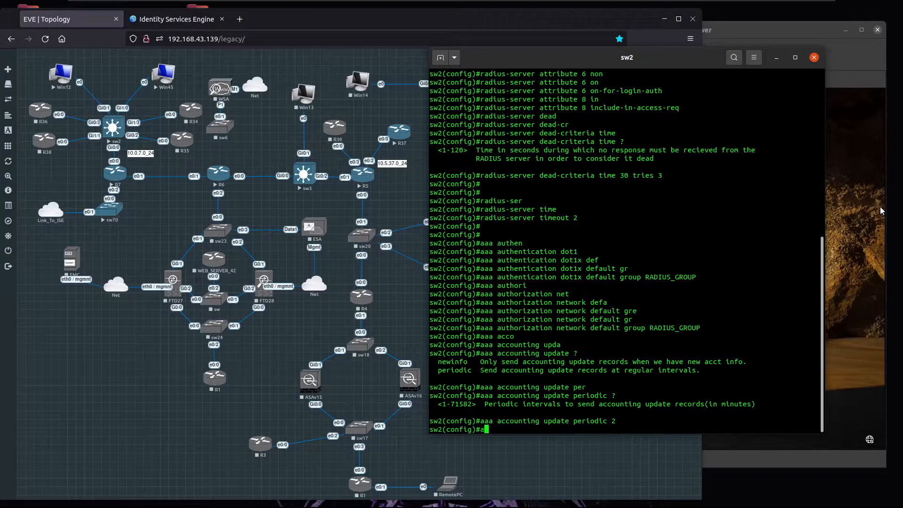
pyautogui.write('aa account')
pyautogui.press('Tab')
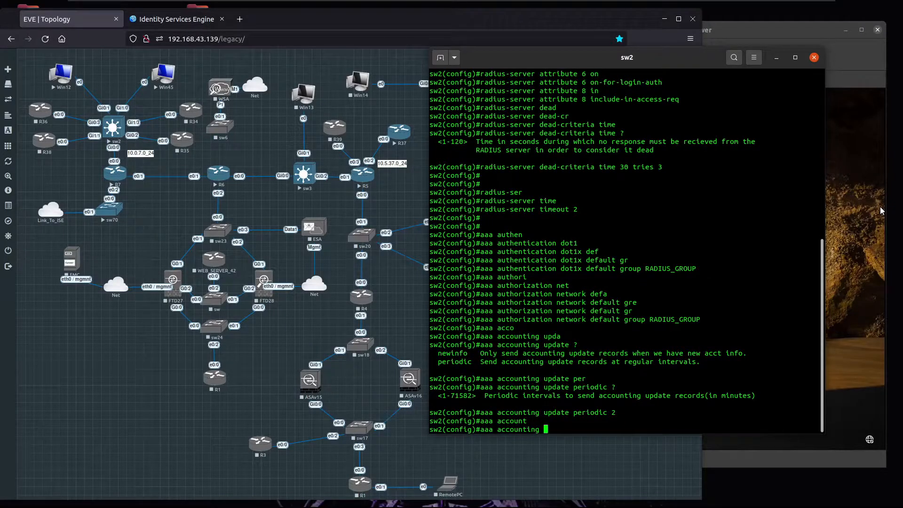
pyautogui.write('dot1')
pyautogui.press('Tab')
pyautogui.write('defa')
pyautogui.press('Tab')
pyautogui.write('start')
pyautogui.press('Tab')
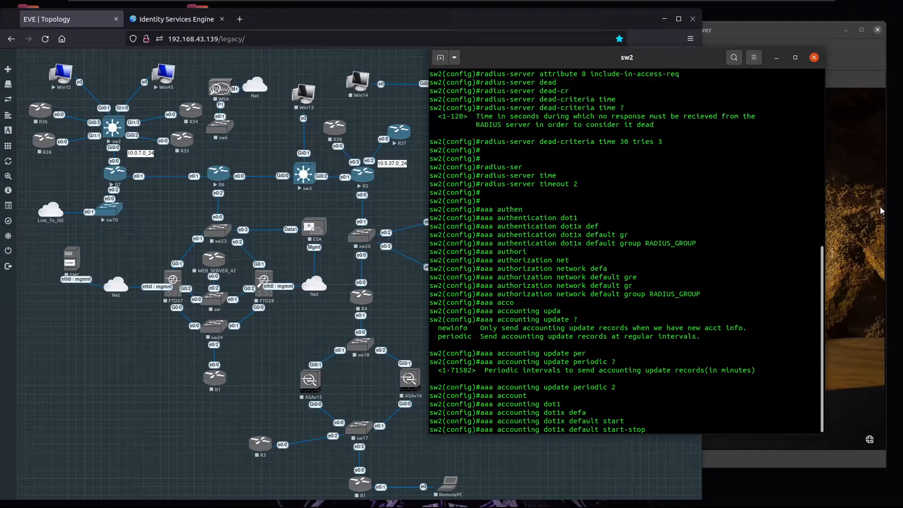
pyautogui.write('gro')
pyautogui.press('Tab')
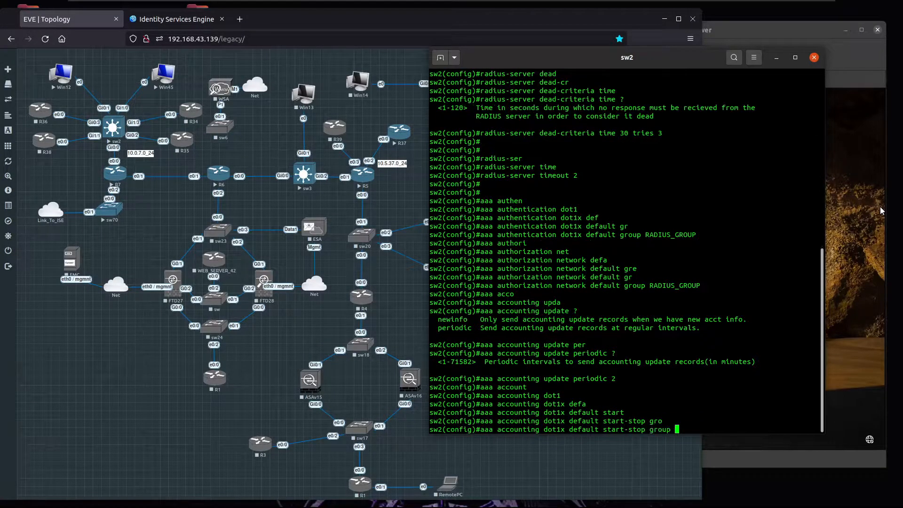
pyautogui.write('RADIUS_GROUP')
pyautogui.press('Return')
pyautogui.press('Return')
pyautogui.press('Return')
pyautogui.press('Return')
pyautogui.press('Return')
pyautogui.press('Return')
pyautogui.press('Return')
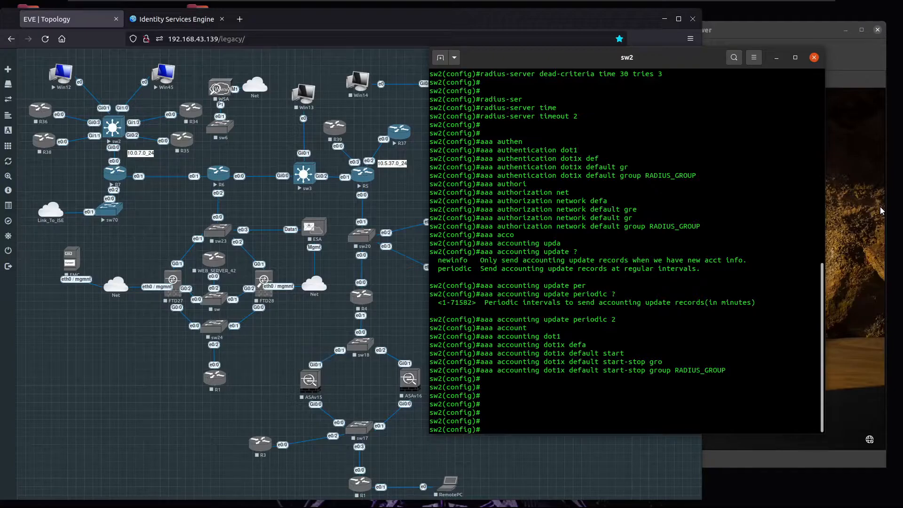
# Step: Enter RADIUS dynamic-author configuration with 'aaa server radius dynamic-author'
pyautogui.write('aaa dyn')
pyautogui.press('Tab')
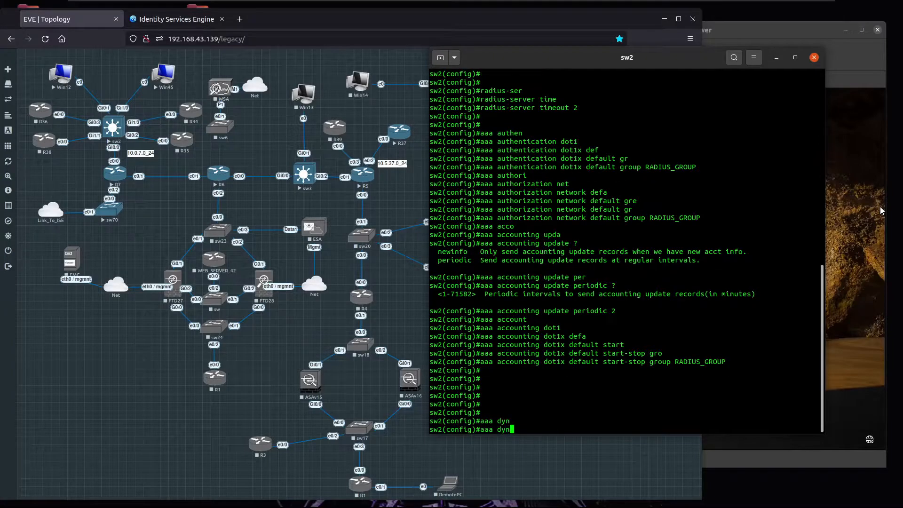
pyautogui.write('ma')
pyautogui.press('Tab')
pyautogui.press('BackSpace')
pyautogui.press('BackSpace')
pyautogui.press('BackSpace')
pyautogui.press('BackSpace')
pyautogui.press('BackSpace')
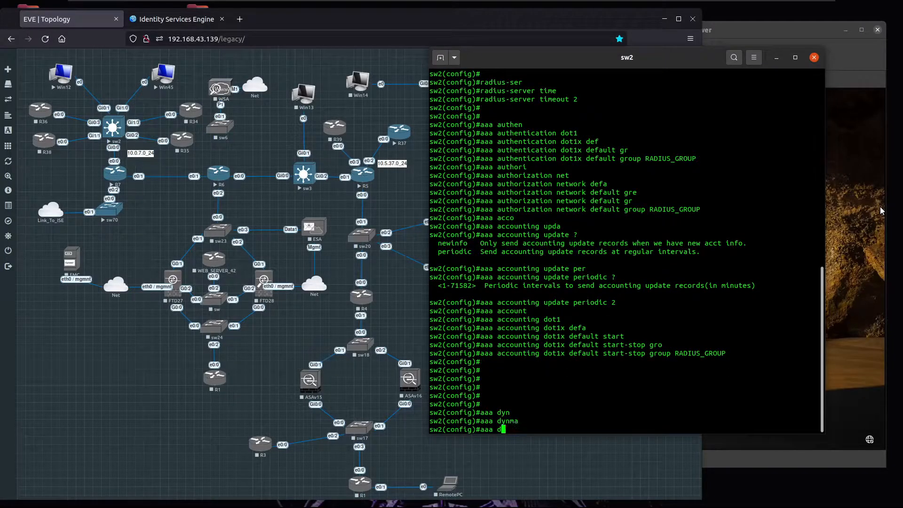
pyautogui.write('ser')
pyautogui.press('Tab')
pyautogui.write('v')
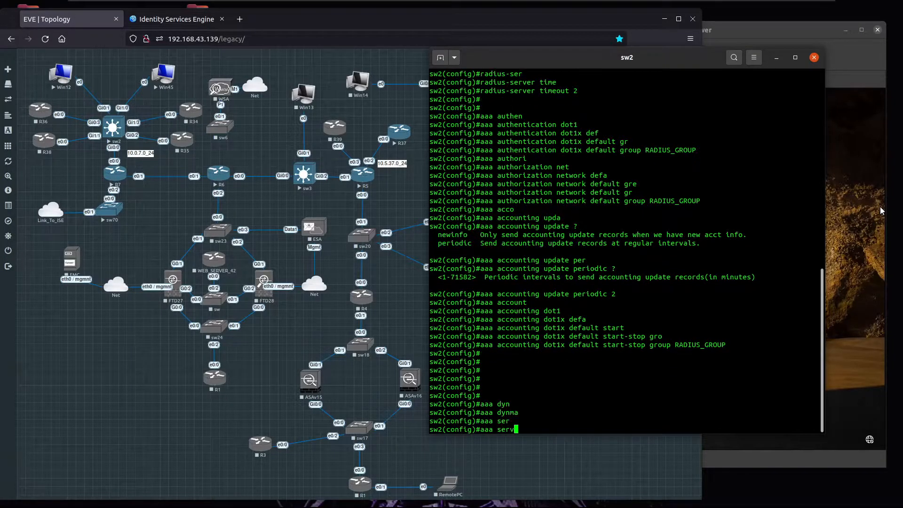
pyautogui.press('Tab')
pyautogui.write('rad')
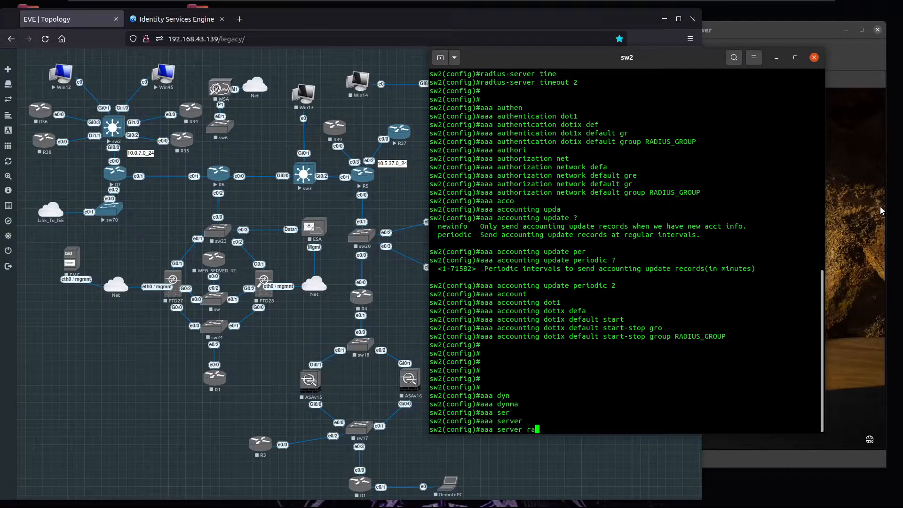
pyautogui.press('Tab')
pyautogui.write('dyn')
pyautogui.press('Tab')
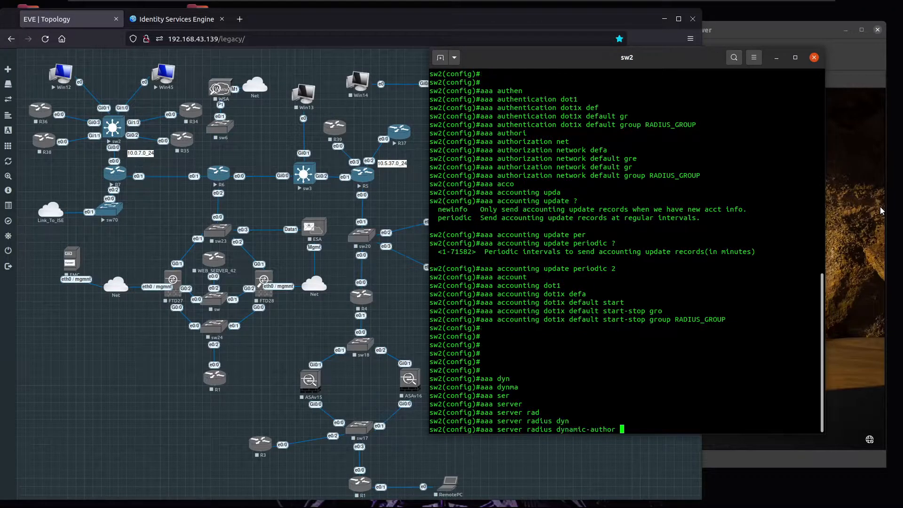
pyautogui.press('Return')
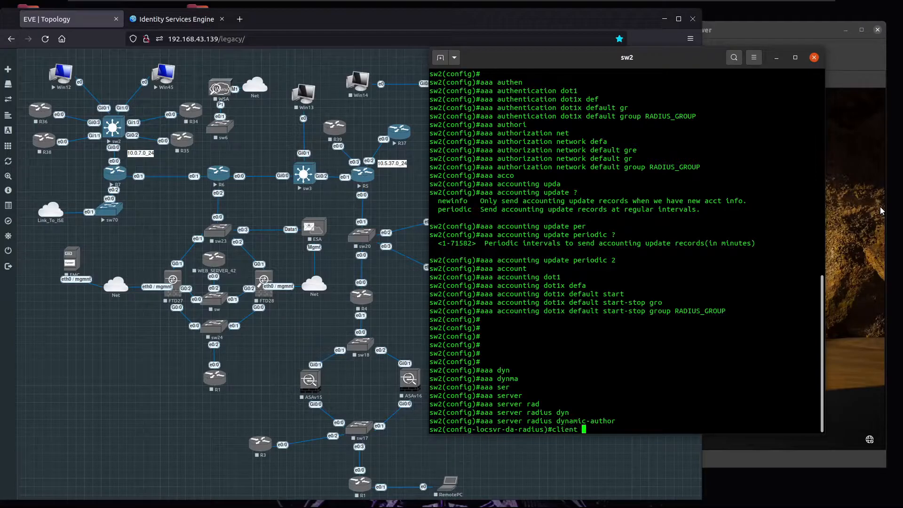
# Step: Add CoA client 10.1.70.21 with its shared server key, then exit
pyautogui.press('Tab')
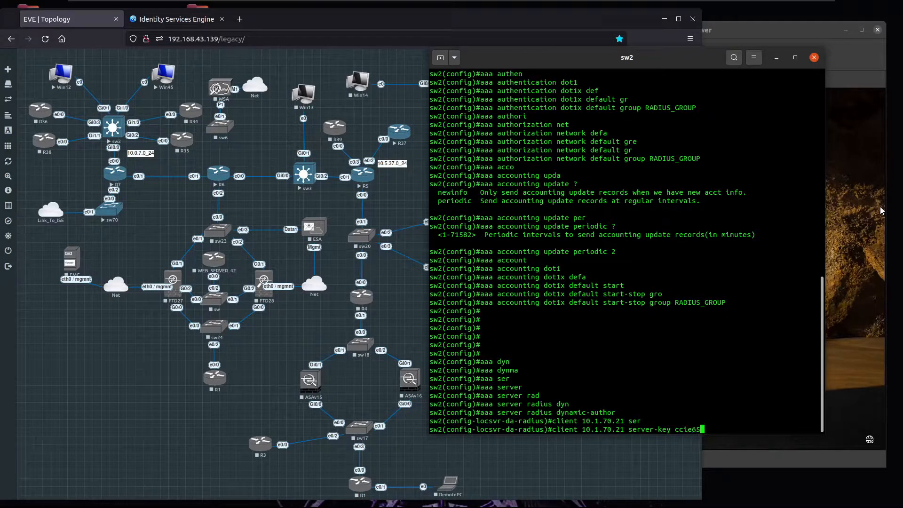
pyautogui.press('Return')
pyautogui.press('Return')
pyautogui.press('Return')
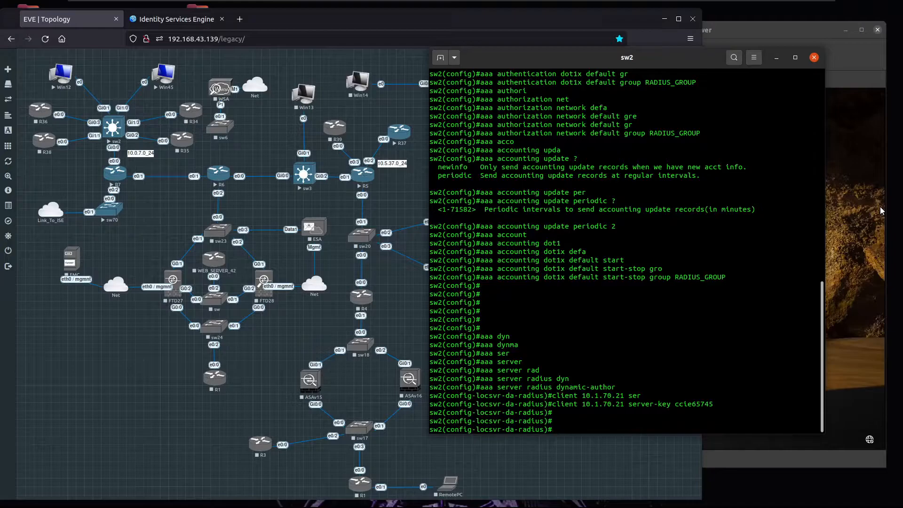
pyautogui.press('Return')
pyautogui.press('Return')
# Step: Enable 802.1X globally with dot1x system-auth-control
pyautogui.write('dot1x au')
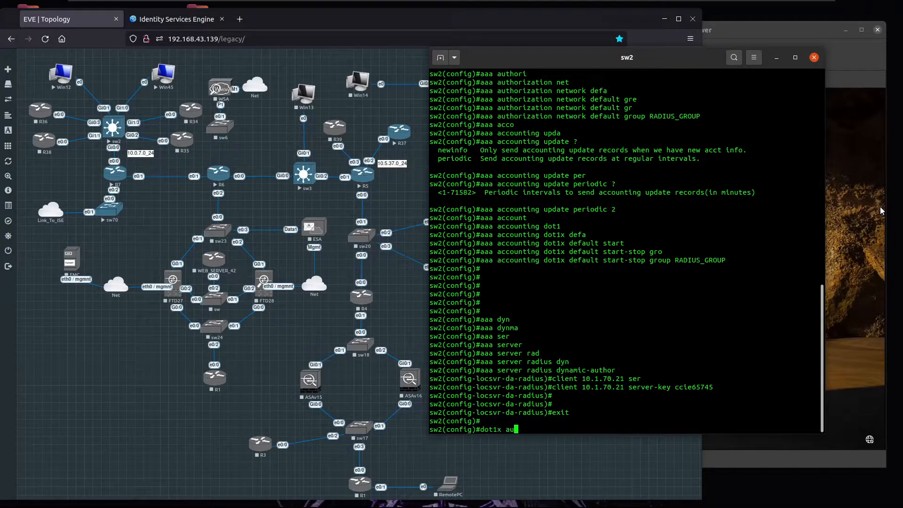
pyautogui.press('Tab')
pyautogui.press('BackSpace')
pyautogui.press('BackSpace')
pyautogui.press('BackSpace')
pyautogui.press('BackSpace')
pyautogui.press('BackSpace')
pyautogui.press('BackSpace')
pyautogui.press('BackSpace')
pyautogui.press('BackSpace')
pyautogui.press('BackSpace')
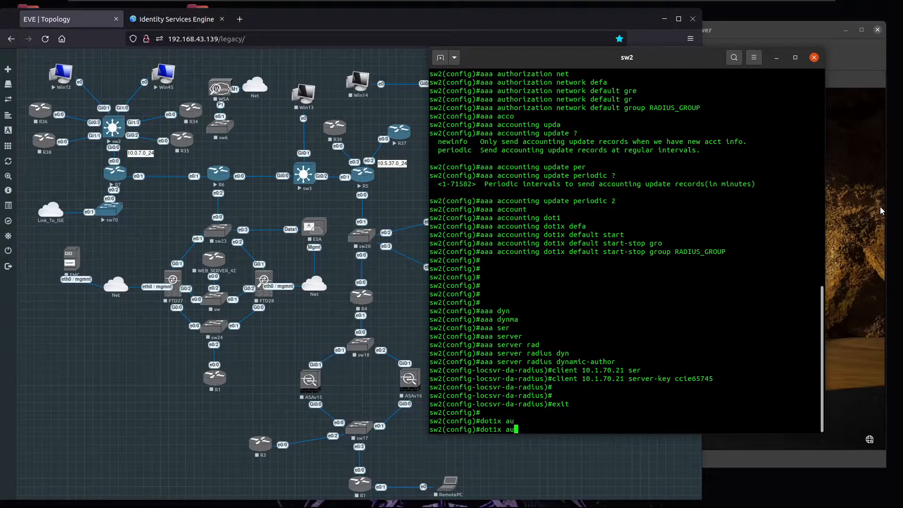
pyautogui.write('sys')
pyautogui.press('Tab')
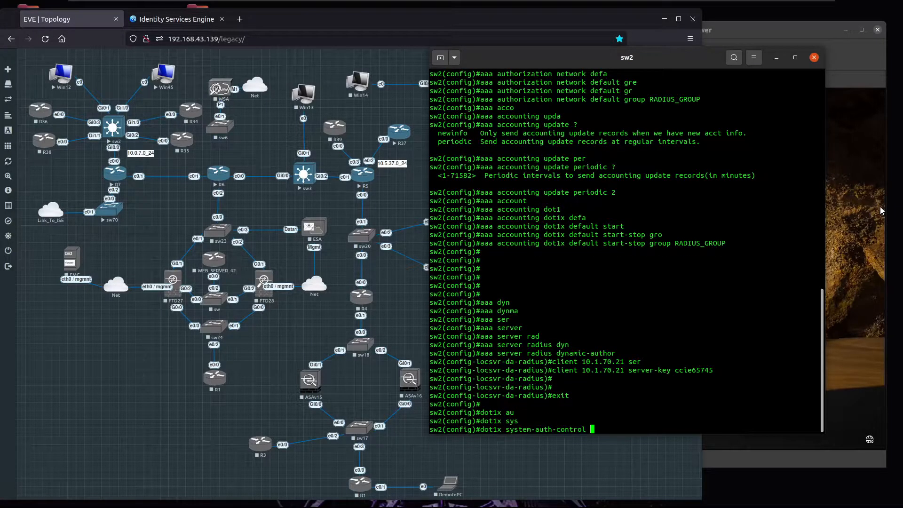
pyautogui.press('Return')
pyautogui.press('Return')
pyautogui.press('Return')
# Step: Turn on IP device tracking on sw2
pyautogui.write('ip devi')
pyautogui.press('Tab')
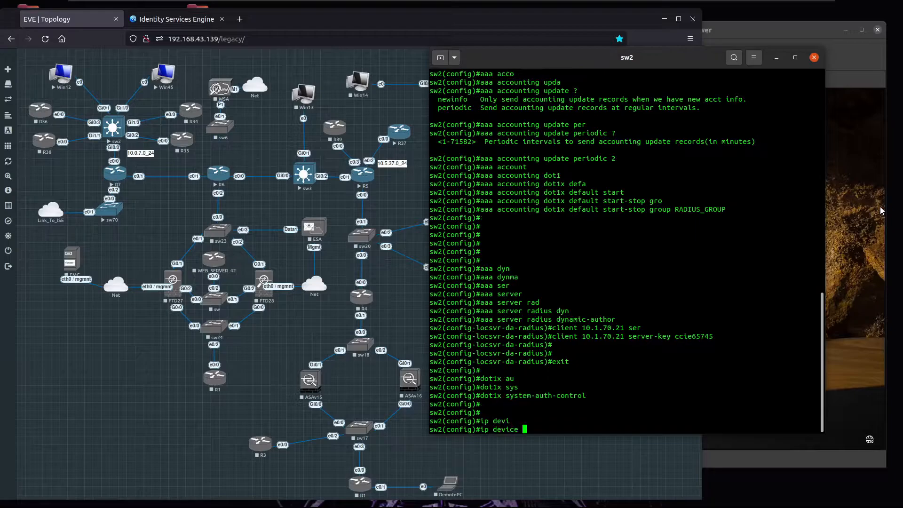
pyautogui.write('trac')
pyautogui.press('Tab')
pyautogui.press('Return')
pyautogui.press('Return')
pyautogui.press('Return')
pyautogui.press('Return')
pyautogui.press('Return')
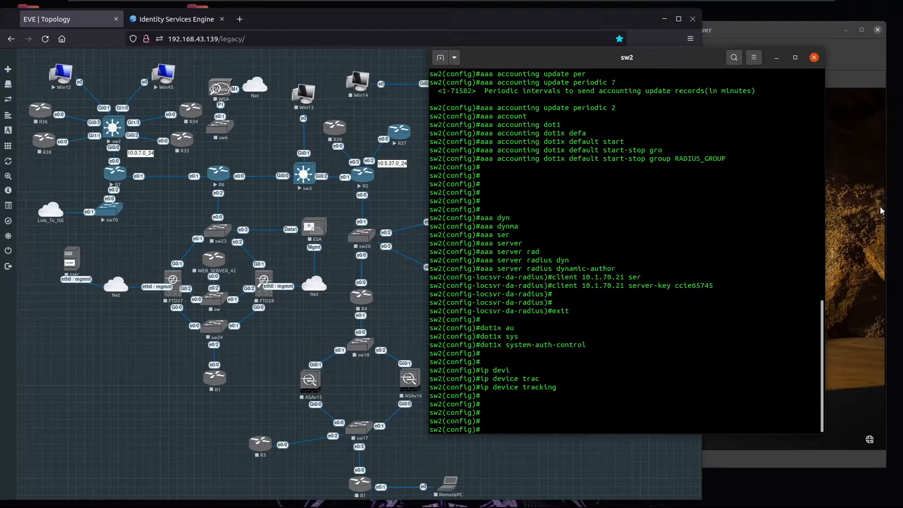
pyautogui.press('Return')
pyautogui.press('Return')
pyautogui.write('do')
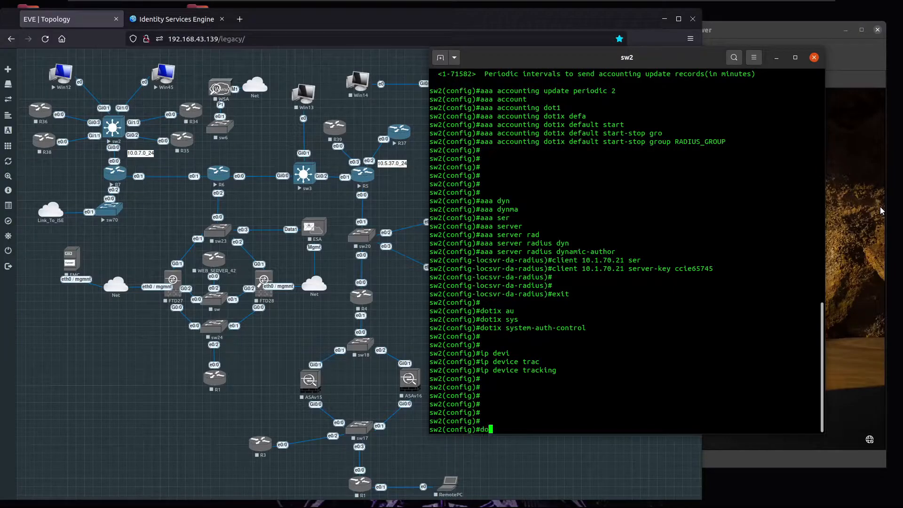
pyautogui.write(' sh run int g0/1')
pyautogui.press('Return')
pyautogui.write('i')
# Step: Configure Gi0/1 with description WIN12 and switchport host access mode
pyautogui.write('/1')
pyautogui.press('Return')
pyautogui.write('desc WIN')
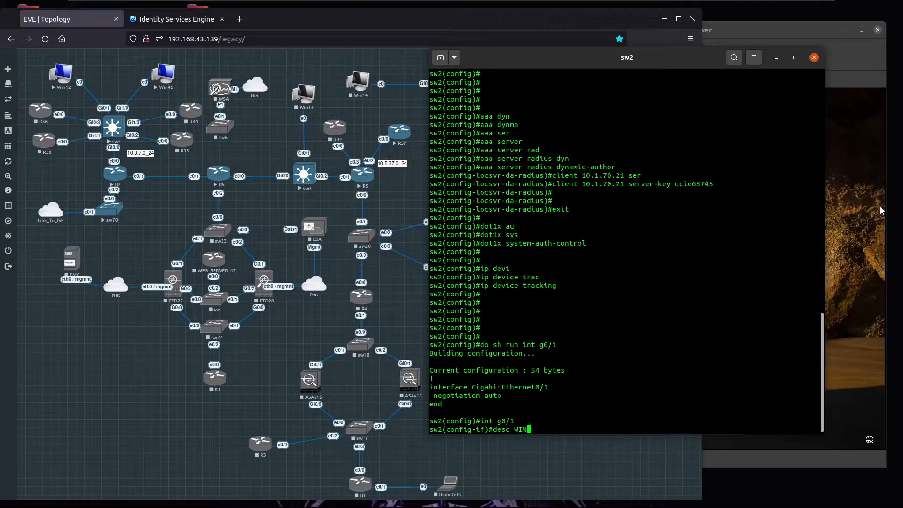
pyautogui.write('12')
pyautogui.press('Return')
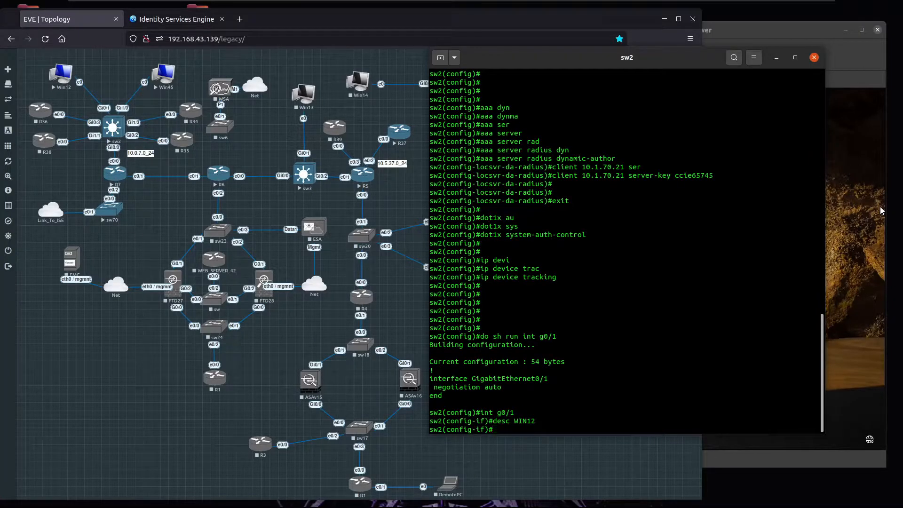
pyautogui.write('swi host')
pyautogui.press('Return')
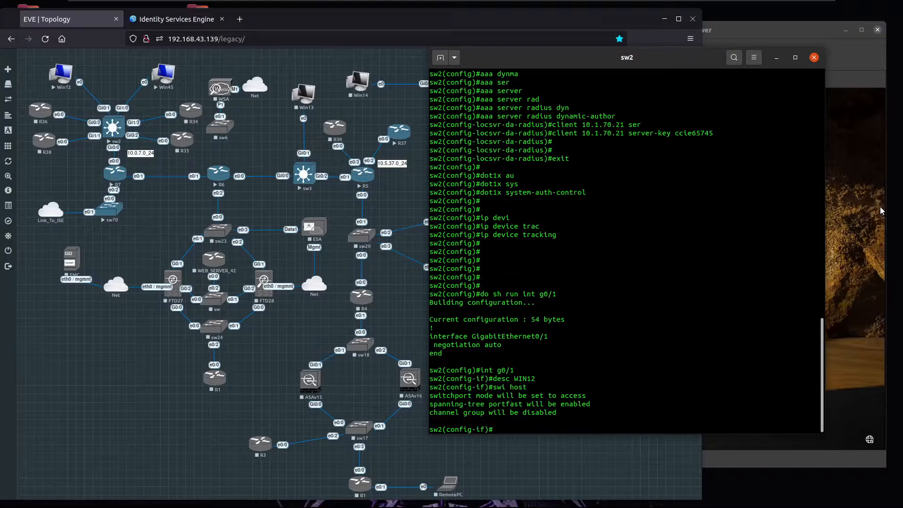
# Step: Set Gi0/1 authentication host-mode to multi-auth
pyautogui.write('authentication mode')
pyautogui.press('BackSpace')
pyautogui.press('BackSpace')
pyautogui.press('BackSpace')
pyautogui.press('BackSpace')
pyautogui.press('BackSpace')
pyautogui.write('host-mode mult')
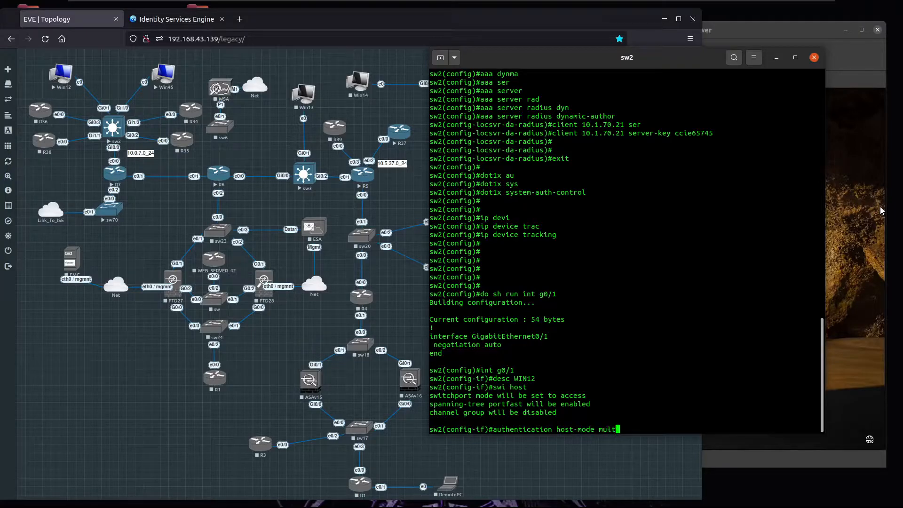
pyautogui.write('iu')
pyautogui.press('Tab')
pyautogui.press('BackSpace')
pyautogui.write('-')
pyautogui.press('Tab')
pyautogui.write('a')
pyautogui.press('Tab')
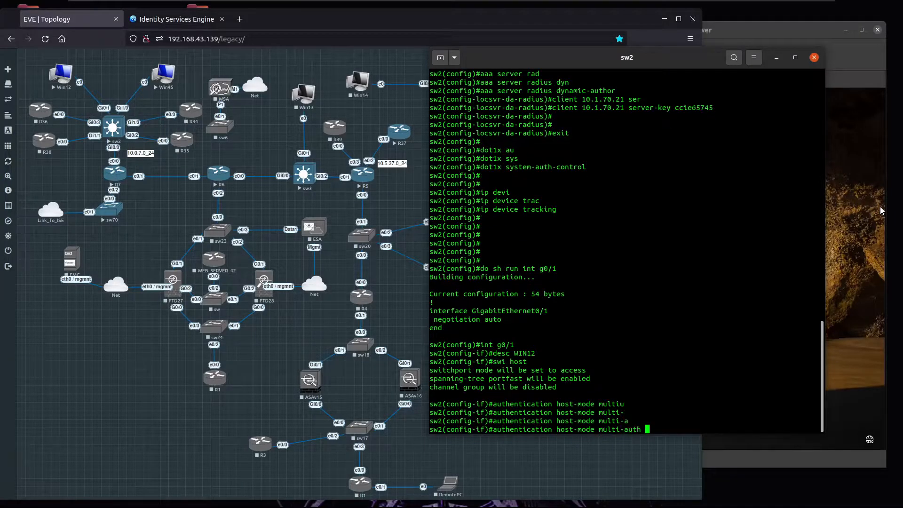
pyautogui.press('Return')
# Step: Set Gi0/1 authentication port-control to auto
pyautogui.write('authenticat')
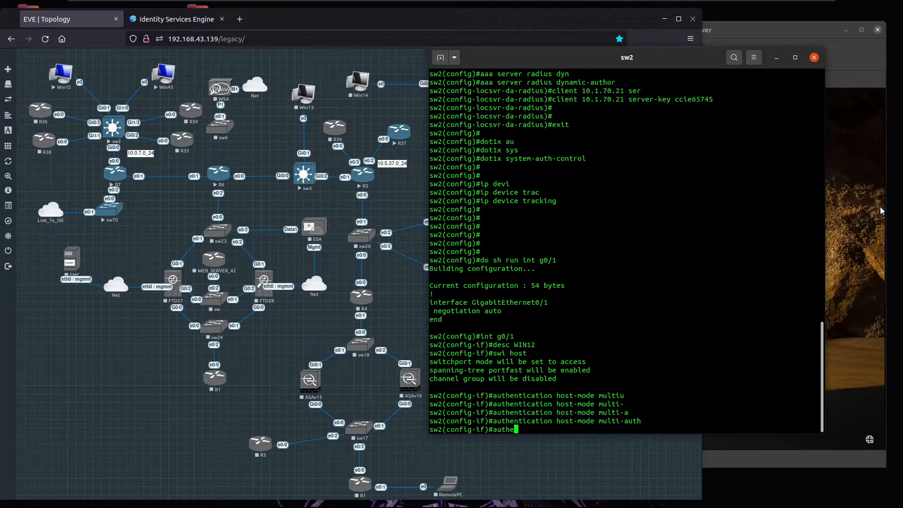
pyautogui.press('Tab')
pyautogui.write('port')
pyautogui.press('Tab')
pyautogui.write('-')
pyautogui.press('Tab')
pyautogui.write('au')
pyautogui.press('Tab')
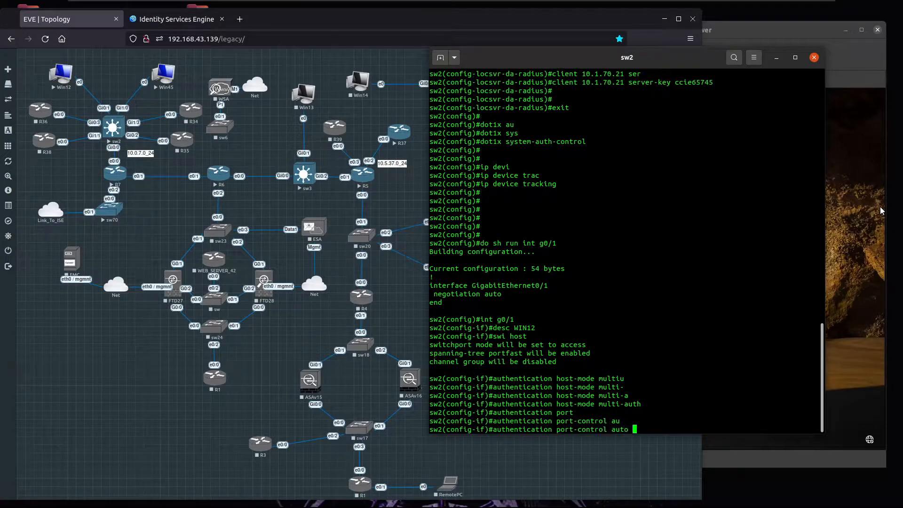
pyautogui.press('Return')
# Step: Make Gi0/1 an 802.1X authenticator with dot1x pae authenticator
pyautogui.write('dot1')
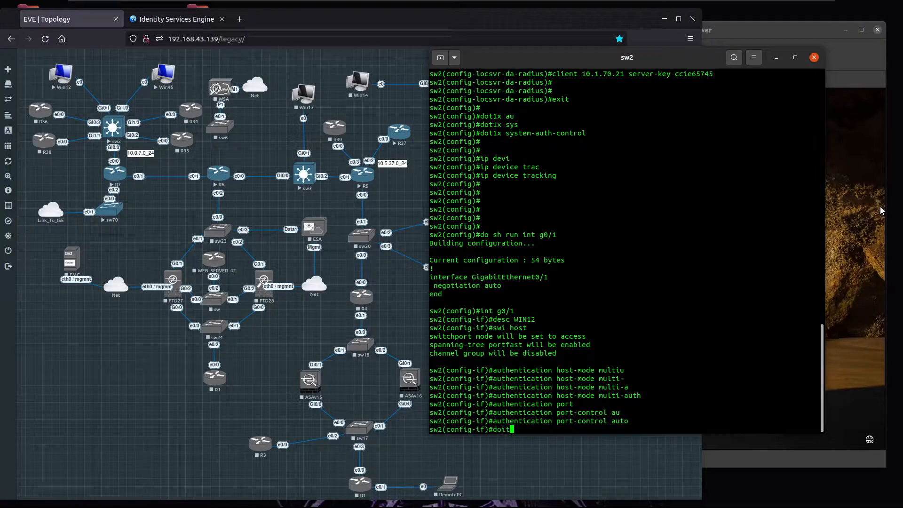
pyautogui.write('x')
pyautogui.press('Tab')
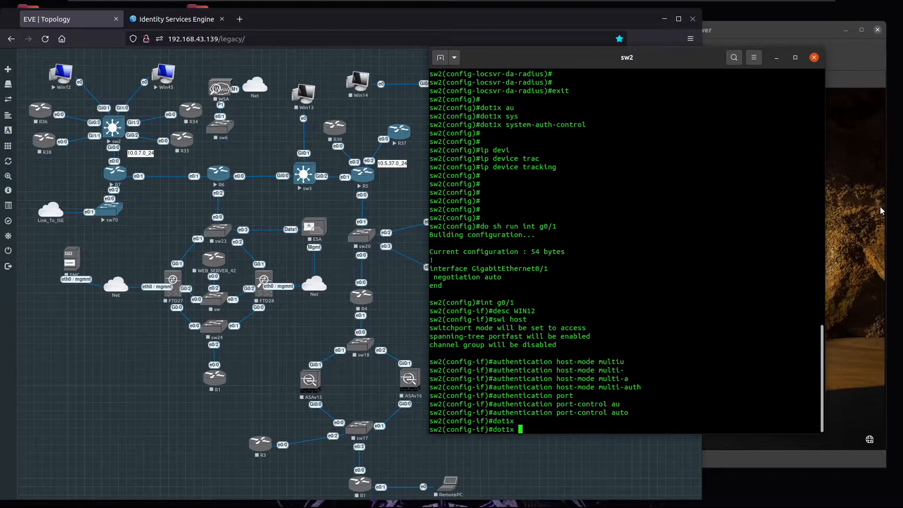
pyautogui.write('pae')
pyautogui.press('Tab')
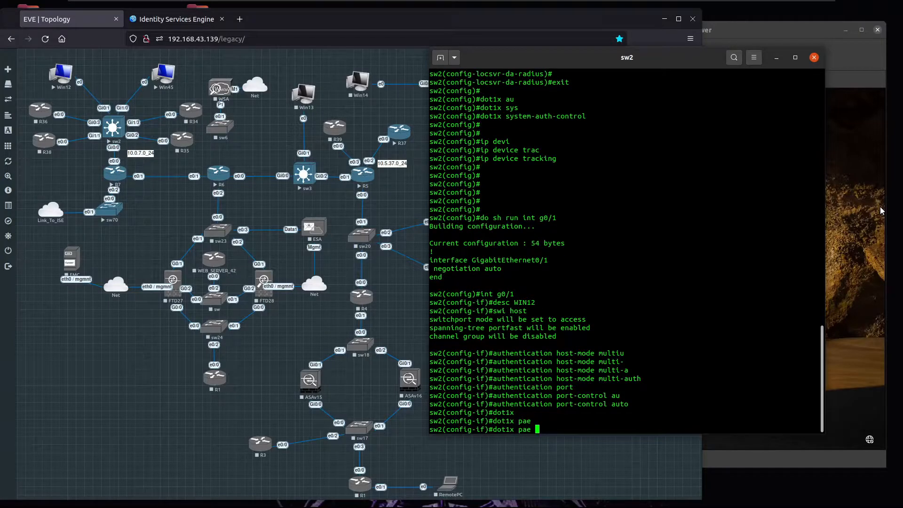
pyautogui.write('au')
pyautogui.press('Tab')
pyautogui.press('Return')
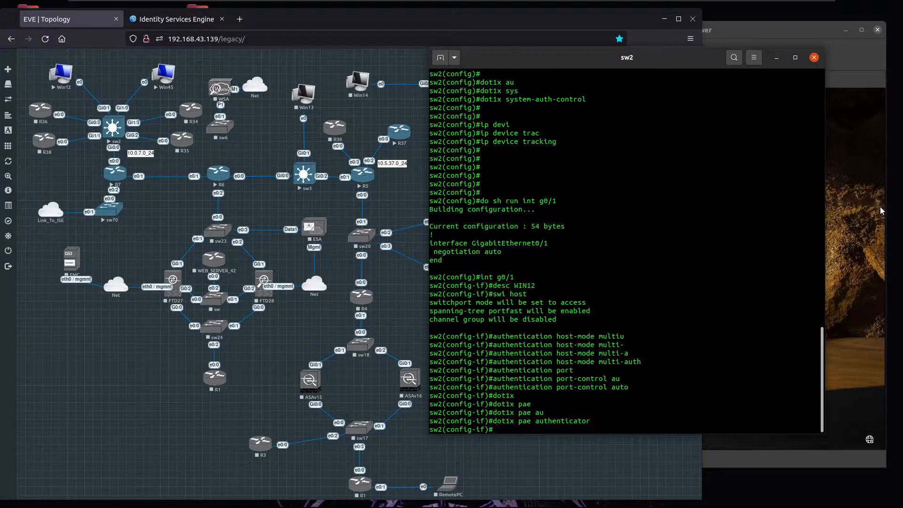
# Step: Set the dot1x timeout tx-period to 10 seconds
pyautogui.write('dot1x time')
pyautogui.press('Tab')
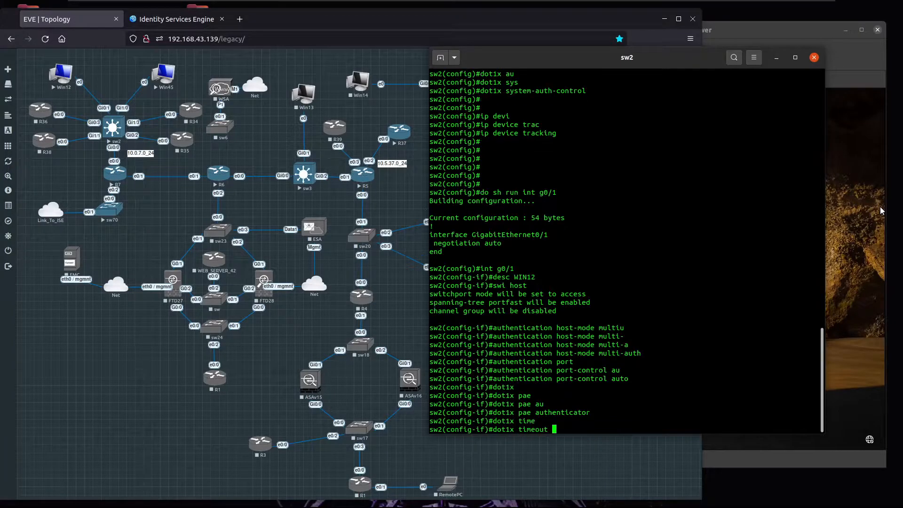
pyautogui.write('tx')
pyautogui.press('Tab')
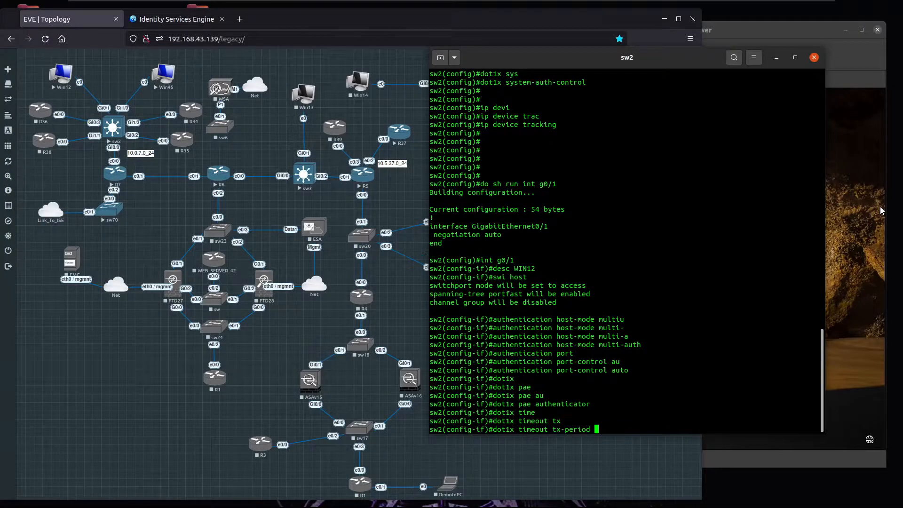
pyautogui.write('?')
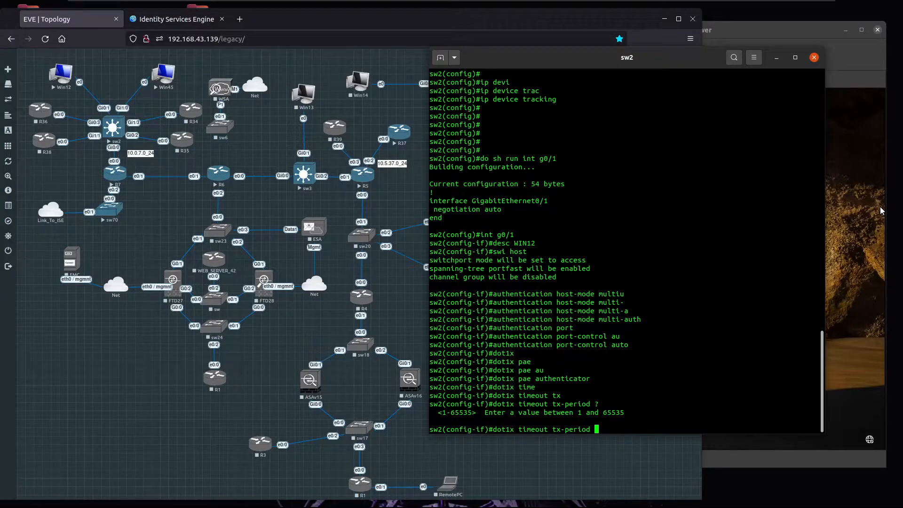
pyautogui.write('10')
pyautogui.press('Return')
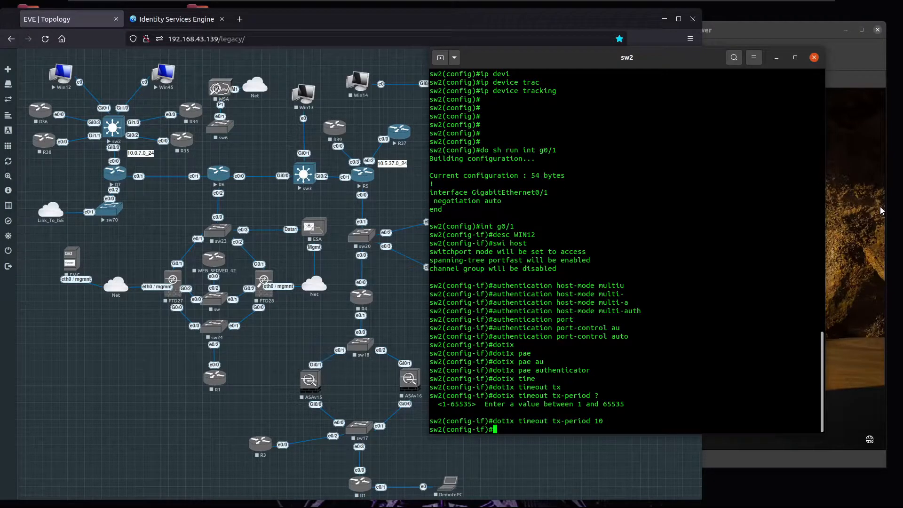
# Step: Shut down Gi0/1 and show its running configuration to verify
pyautogui.write('shut')
pyautogui.press('Return')
pyautogui.write('do sh run int g0/1')
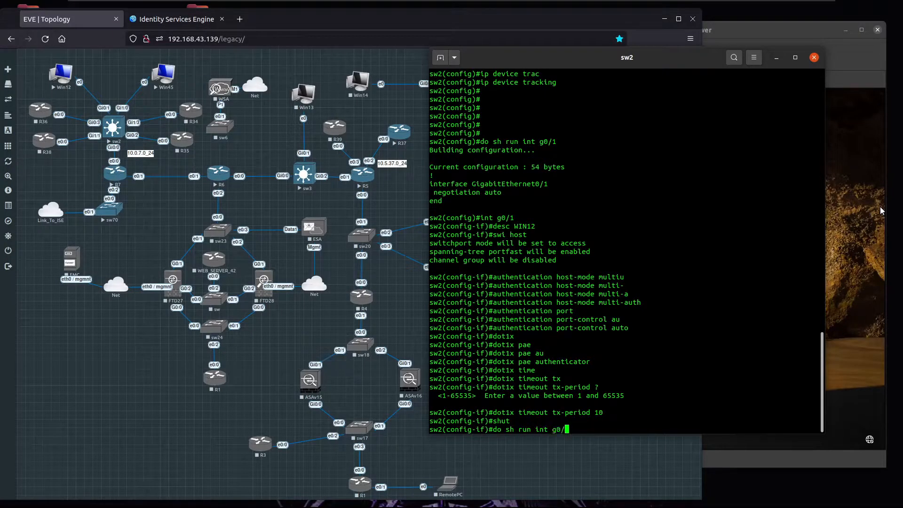
pyautogui.press('Return')
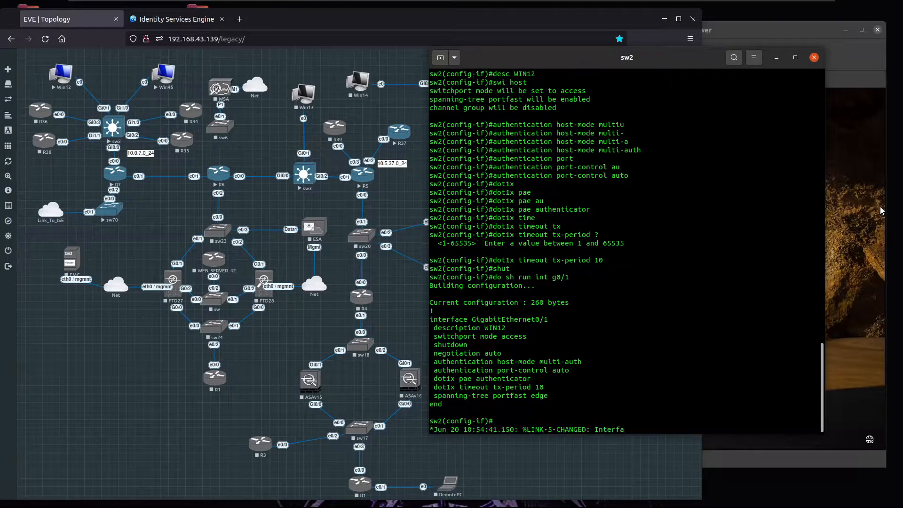
pyautogui.press('Return')
pyautogui.press('Return')
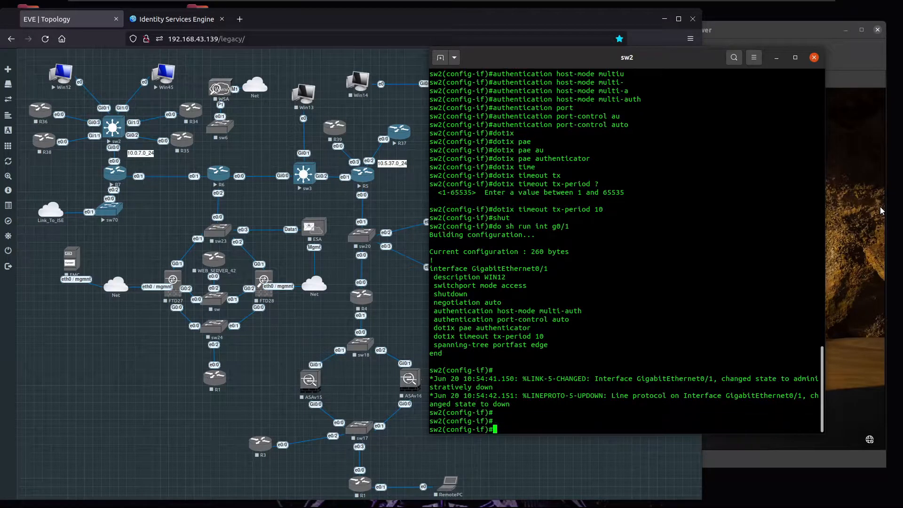
# Step: Enter interface Gi1/0 on sw2 and display its current running configuration
pyautogui.write('int g1/0')
pyautogui.press('Return')
pyautogui.write('do sh run int g1/0')
pyautogui.press('Return')
# Step: Give Gi1/0 the description WIN45 and make it a host access port
pyautogui.write('int g1/0')
pyautogui.press('Return')
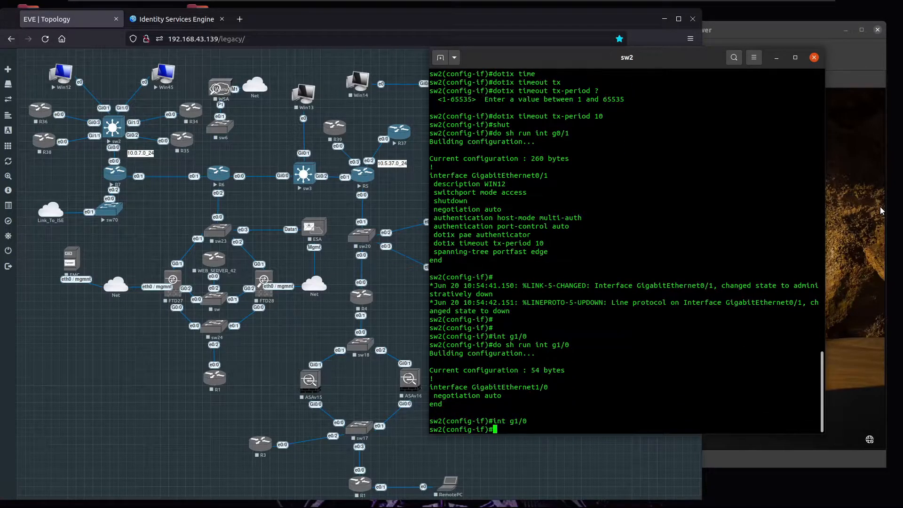
pyautogui.write('desc WIN45')
pyautogui.press('Return')
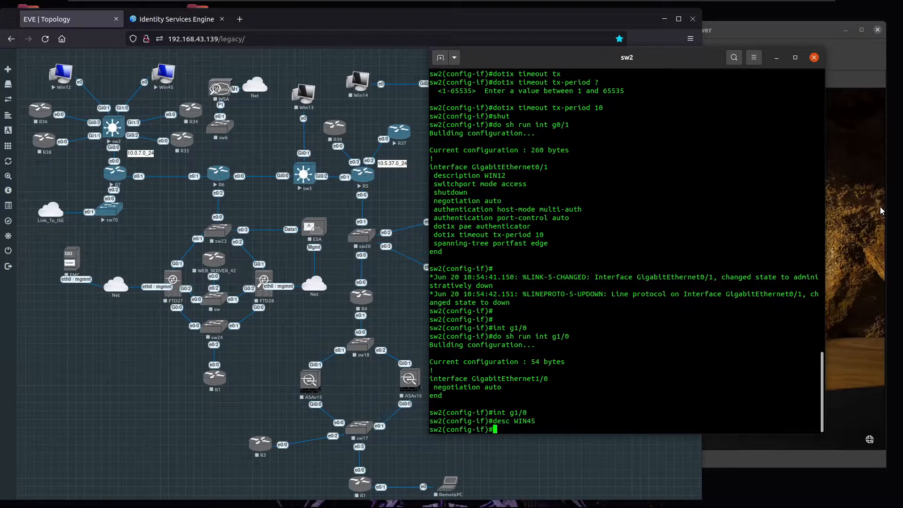
pyautogui.write('swi host')
pyautogui.press('Return')
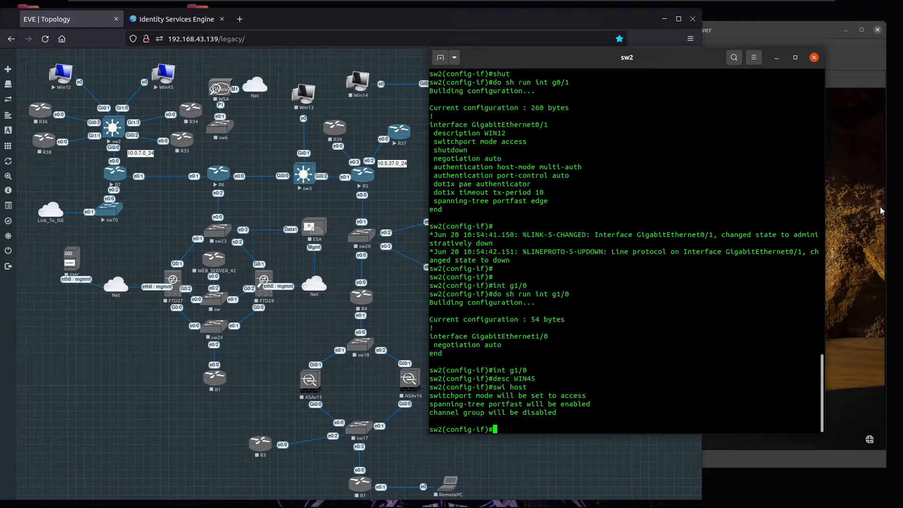
# Step: Set the port's authentication host mode to multi-auth
pyautogui.write('authentication host-mode mul')
pyautogui.press('Tab')
pyautogui.write('ti-au')
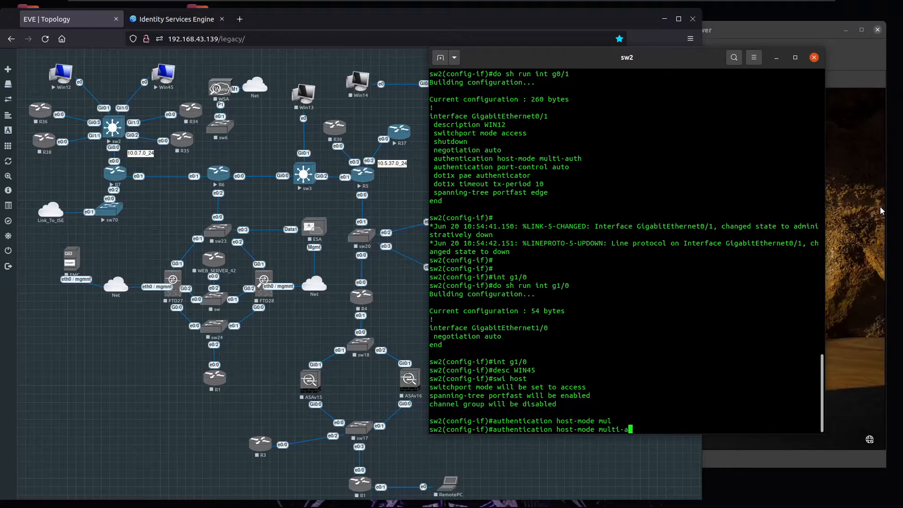
pyautogui.press('Tab')
pyautogui.press('Return')
# Step: Set authentication port-control to auto on Gi1/0
pyautogui.write('authent')
pyautogui.press('Tab')
pyautogui.write('p')
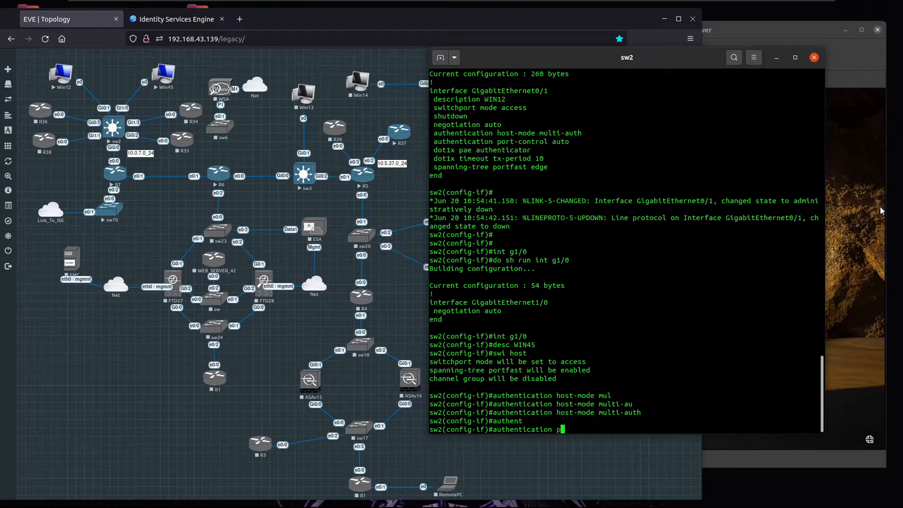
pyautogui.write('ort')
pyautogui.press('Tab')
pyautogui.write('a')
pyautogui.press('Tab')
pyautogui.press('Return')
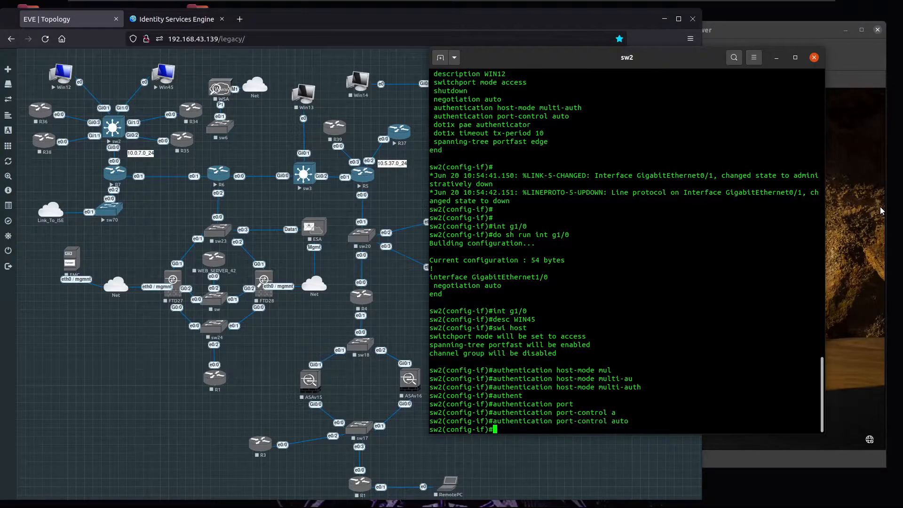
# Step: Enable open authentication on Gi1/0 with 'authentication open'
pyautogui.write('authenticaion op')
pyautogui.press('Tab')
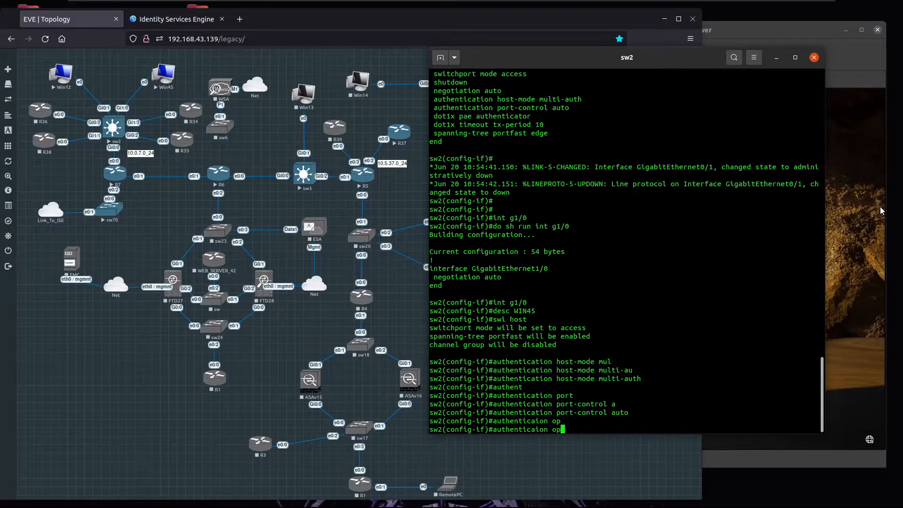
pyautogui.press('Tab')
pyautogui.press('BackSpace')
pyautogui.press('BackSpace')
pyautogui.press('BackSpace')
pyautogui.press('BackSpace')
pyautogui.press('BackSpace')
pyautogui.press('BackSpace')
pyautogui.press('BackSpace')
pyautogui.press('Tab')
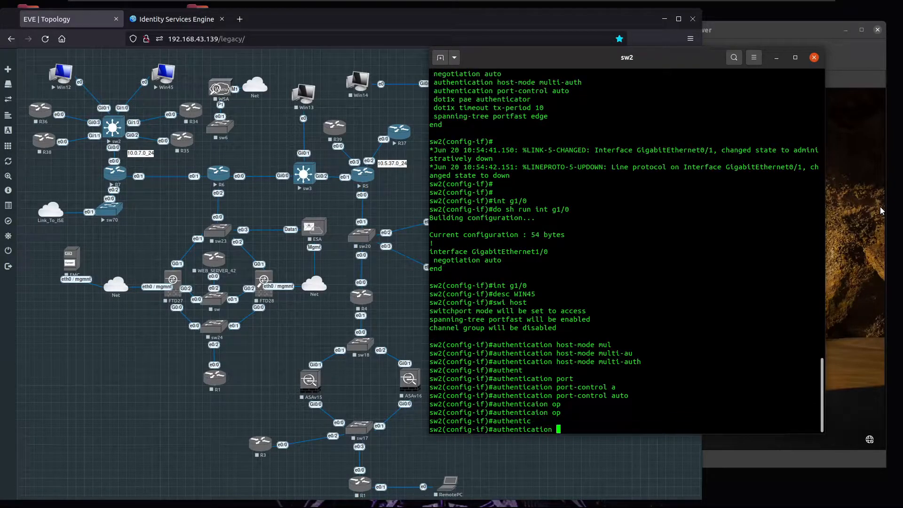
pyautogui.write('o')
pyautogui.press('Tab')
pyautogui.press('BackSpace')
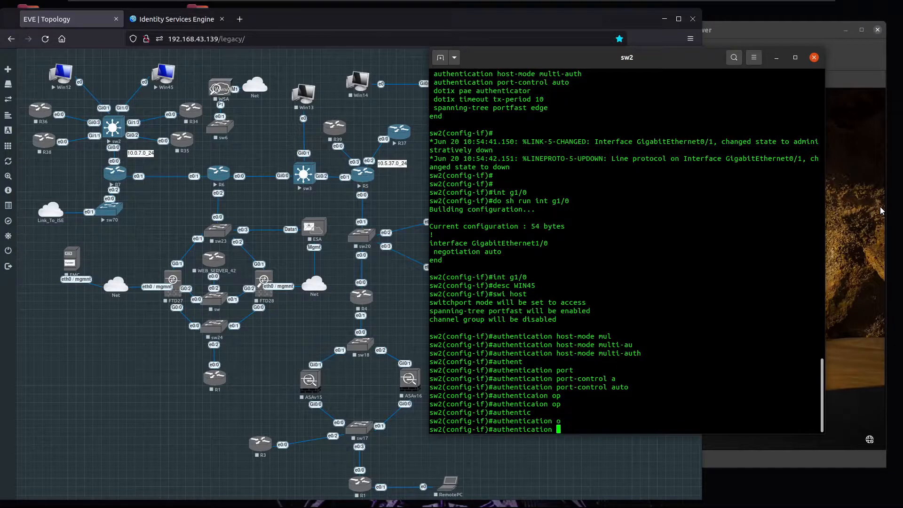
pyautogui.write('?')
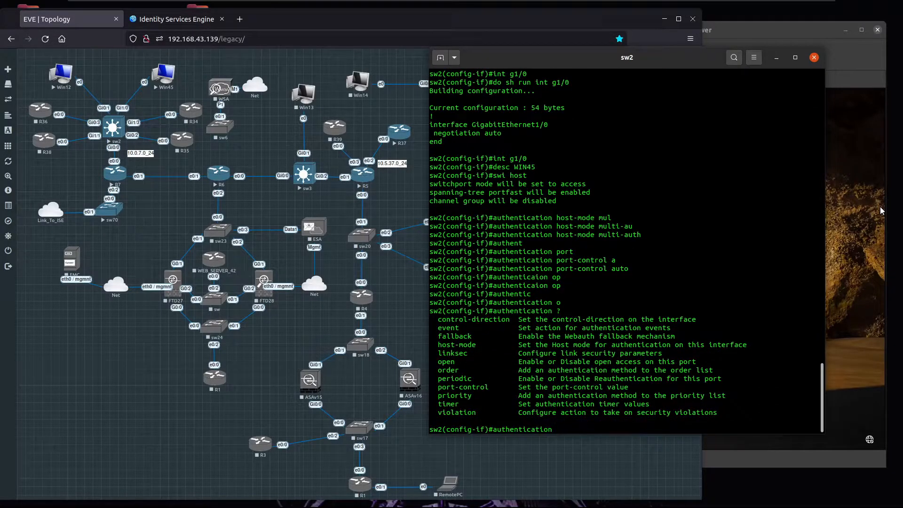
pyautogui.write('per')
pyautogui.press('BackSpace')
pyautogui.press('BackSpace')
pyautogui.press('BackSpace')
pyautogui.press('BackSpace')
pyautogui.write('open')
pyautogui.press('Return')
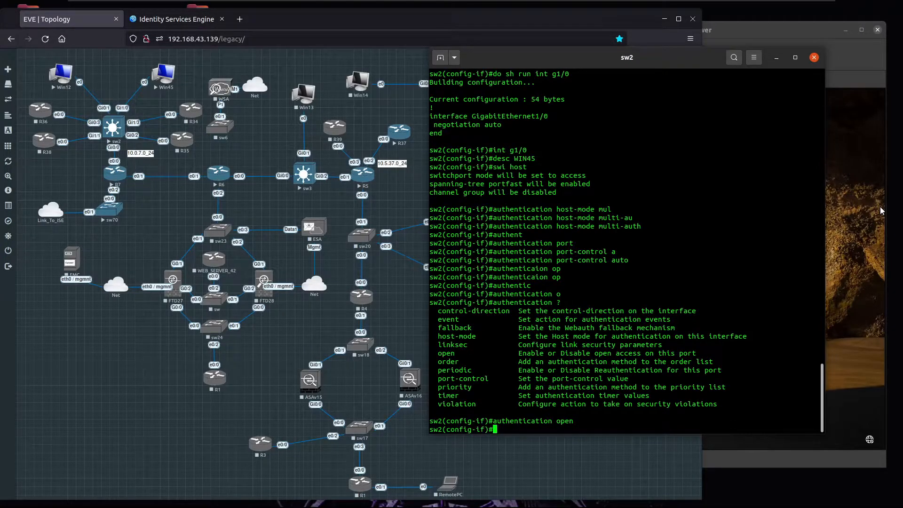
# Step: Enable MAB, shut down the port, and show Gi1/0's running configuration
pyautogui.write('mab')
pyautogui.press('Return')
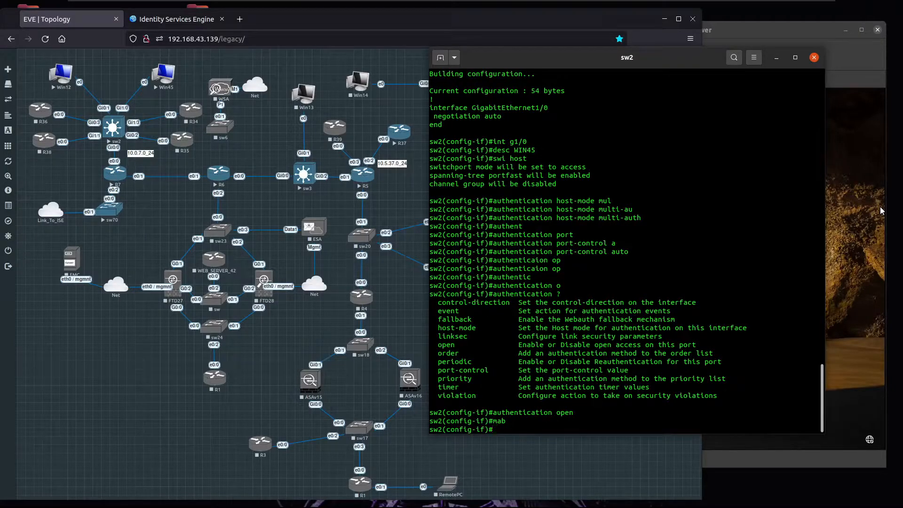
pyautogui.write('shut')
pyautogui.press('Return')
pyautogui.write('do sh run int ')
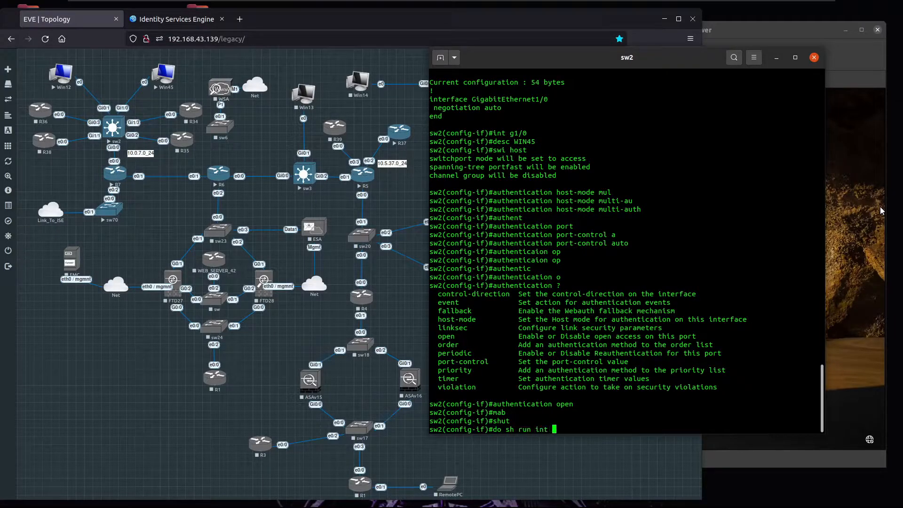
pyautogui.write('g1/0')
pyautogui.press('Return')
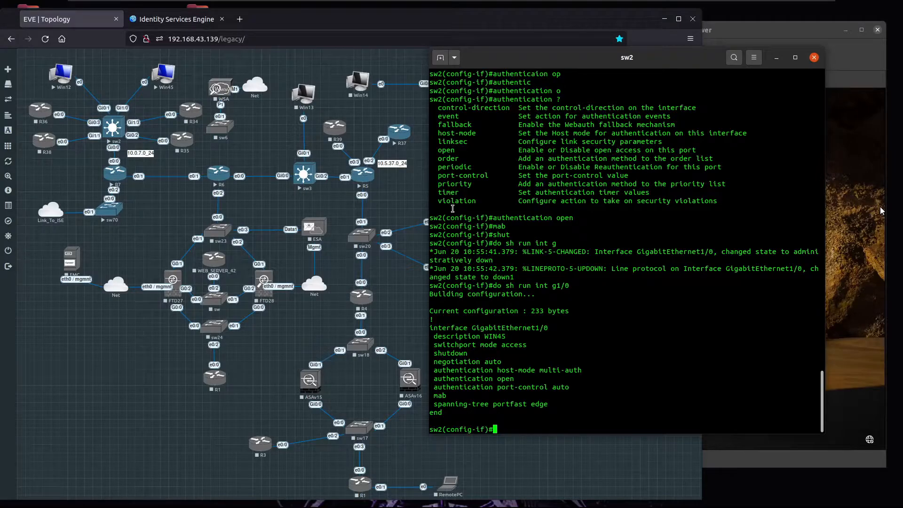
# Step: Begin adding a new network device named sw2 at 10.0.7.2
pyautogui.click(175, 19)
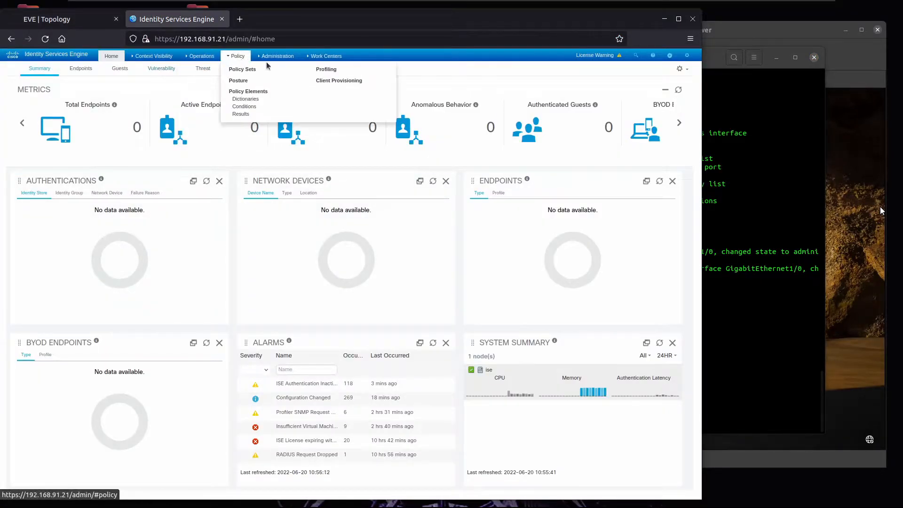
pyautogui.moveTo(278, 56)
pyautogui.click(360, 77)
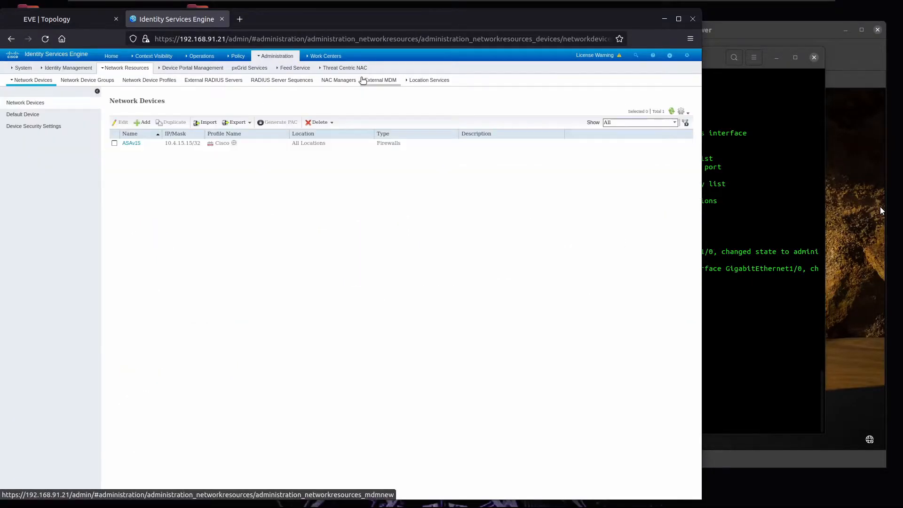
pyautogui.click(142, 122)
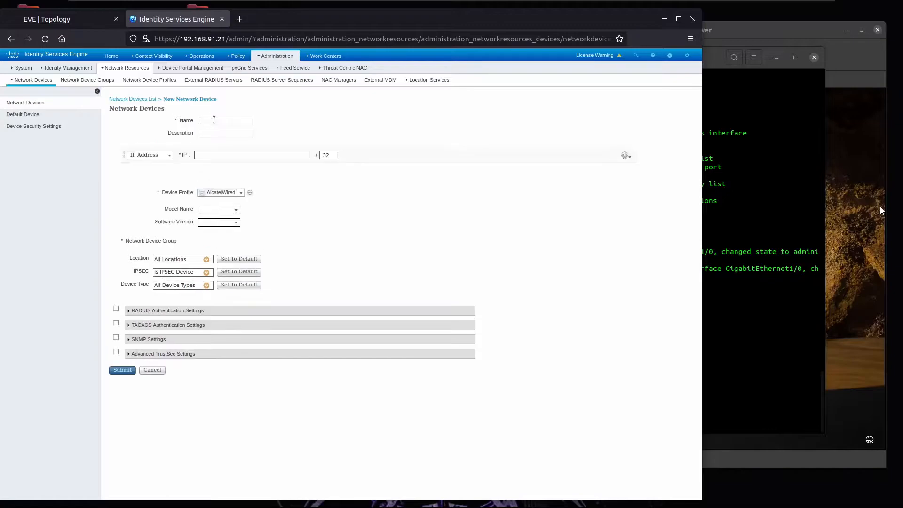
pyautogui.click(215, 120)
pyautogui.write('sw2')
pyautogui.press('Tab')
pyautogui.press('Tab')
pyautogui.press('Tab')
pyautogui.press('Tab')
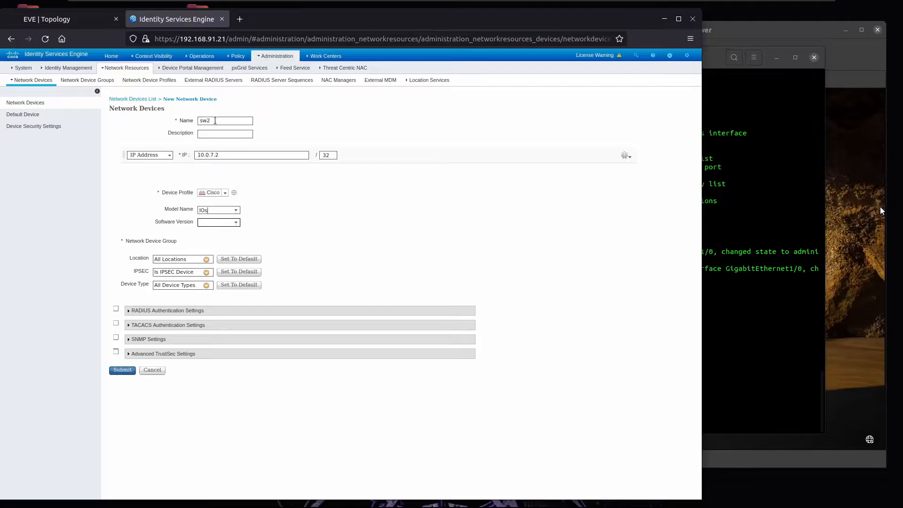
pyautogui.press('Tab')
pyautogui.press('Tab')
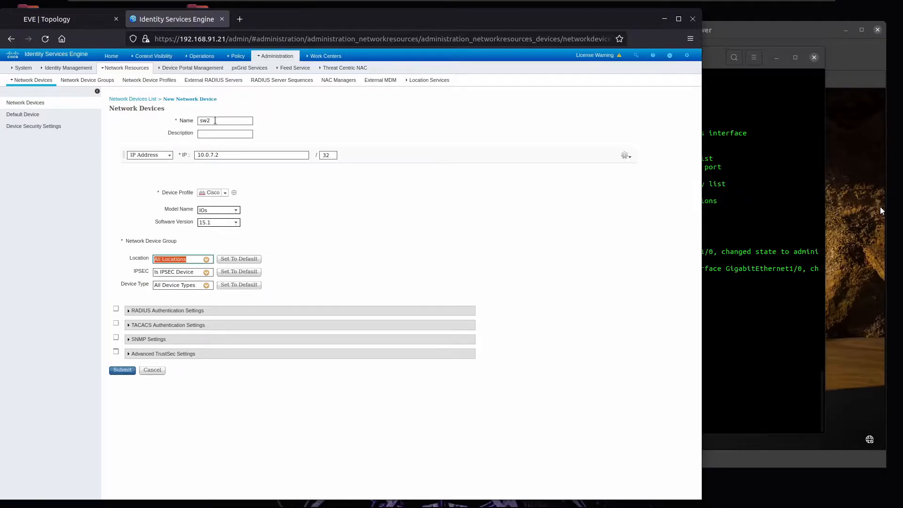
# Step: Set sw2's device type to Switches, enter and verify a RADIUS shared secret, and submit
pyautogui.click(208, 286)
pyautogui.click(224, 346)
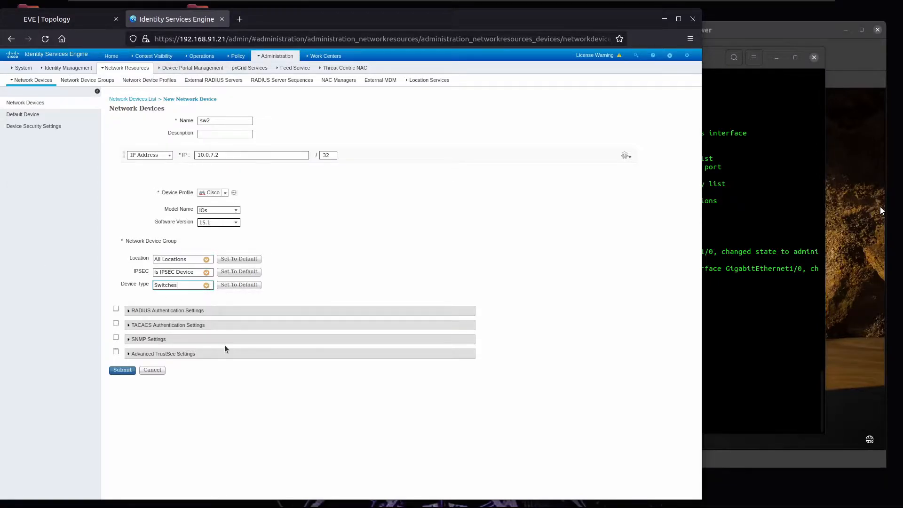
pyautogui.click(116, 310)
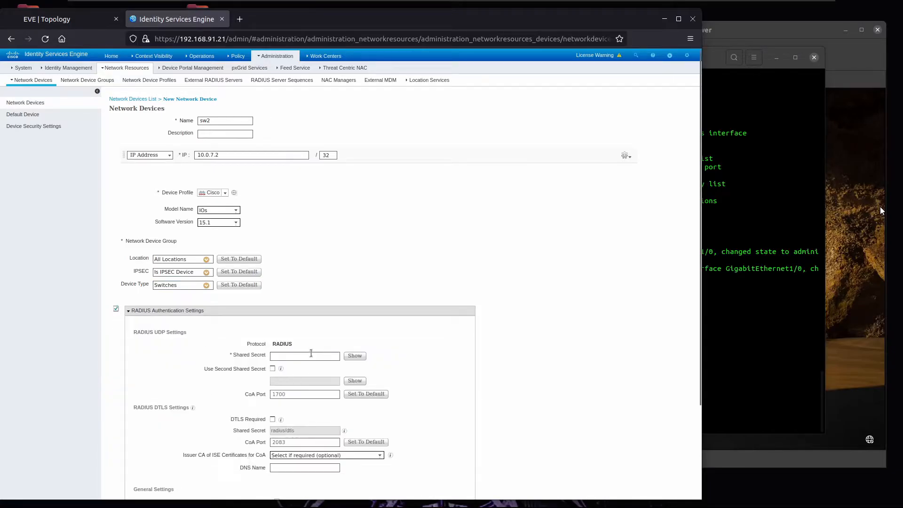
pyautogui.write('••••••')
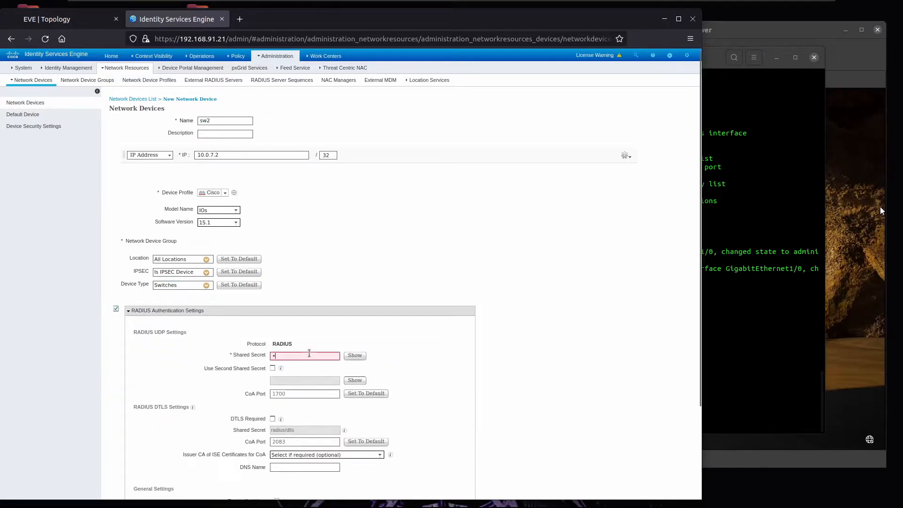
pyautogui.write('•••')
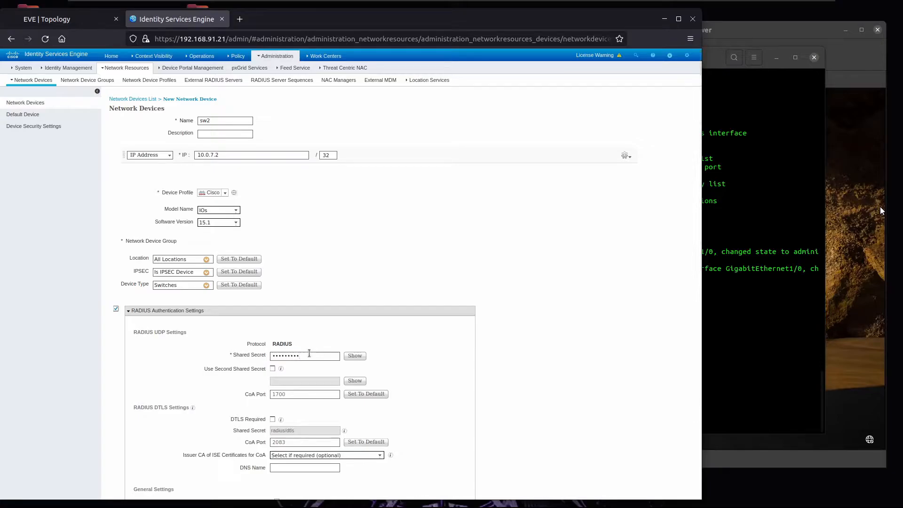
pyautogui.click(355, 355)
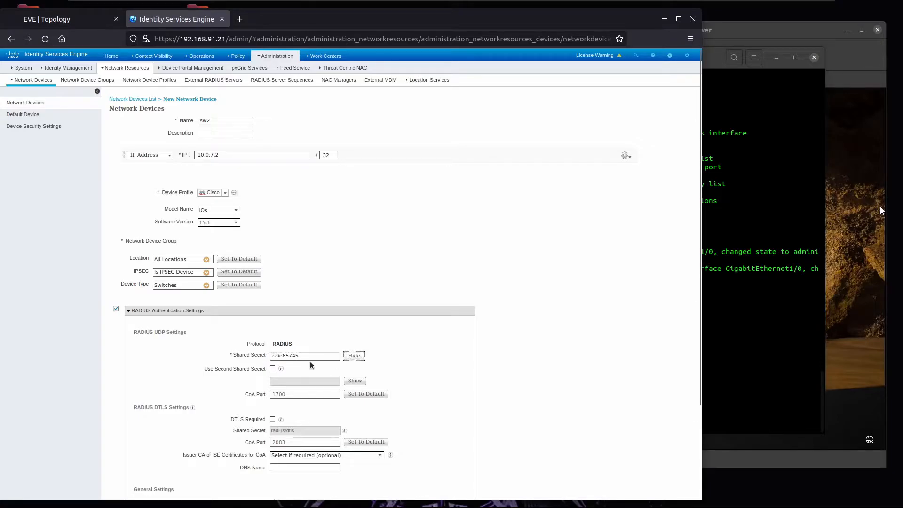
pyautogui.scroll(-4, 309, 361)
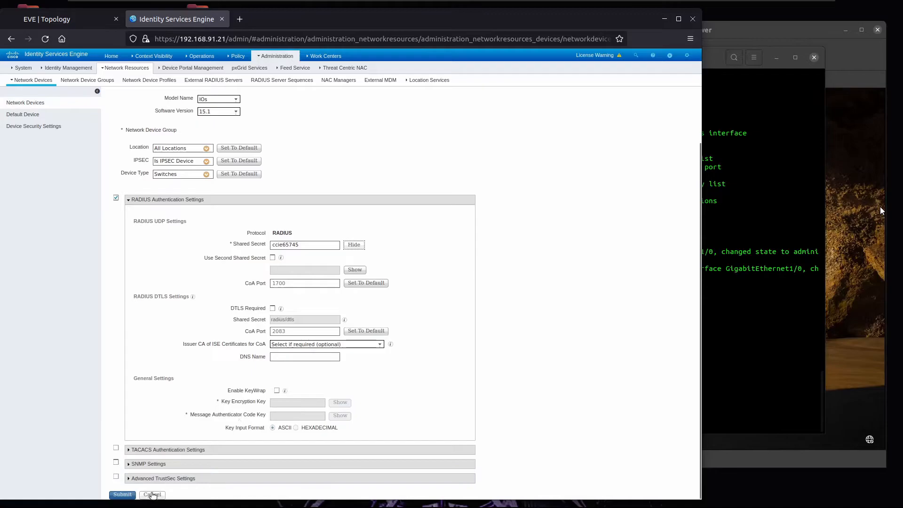
pyautogui.click(122, 495)
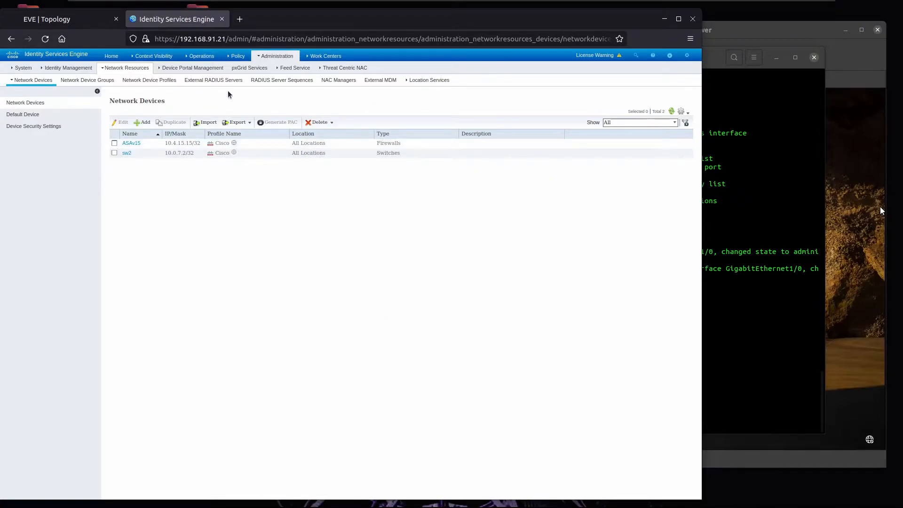
pyautogui.click(237, 56)
# Step: Open Policy Elements > Results > Authorization > Downloadable ACLs
pyautogui.click(248, 116)
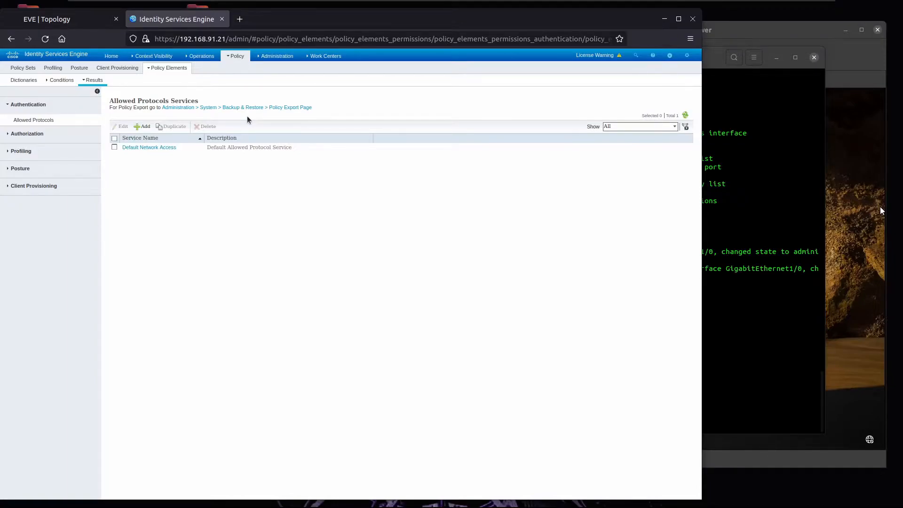
pyautogui.click(52, 134)
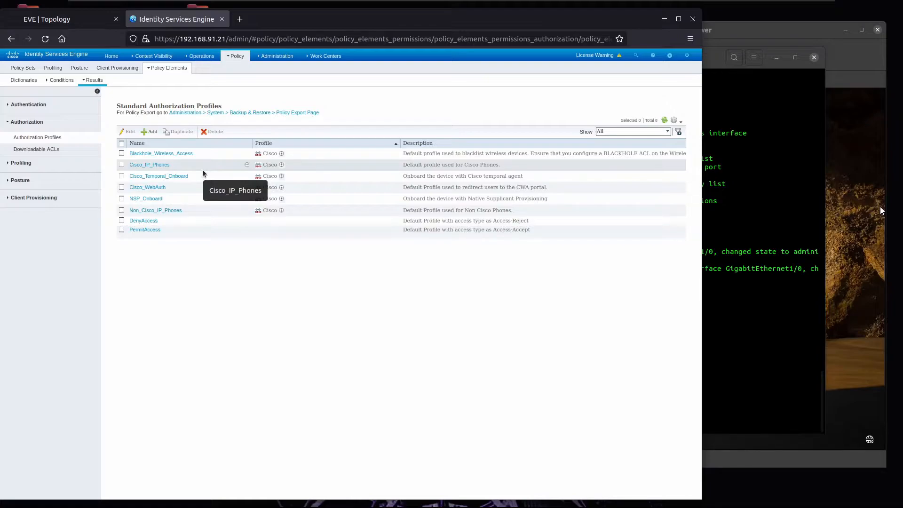
pyautogui.click(43, 149)
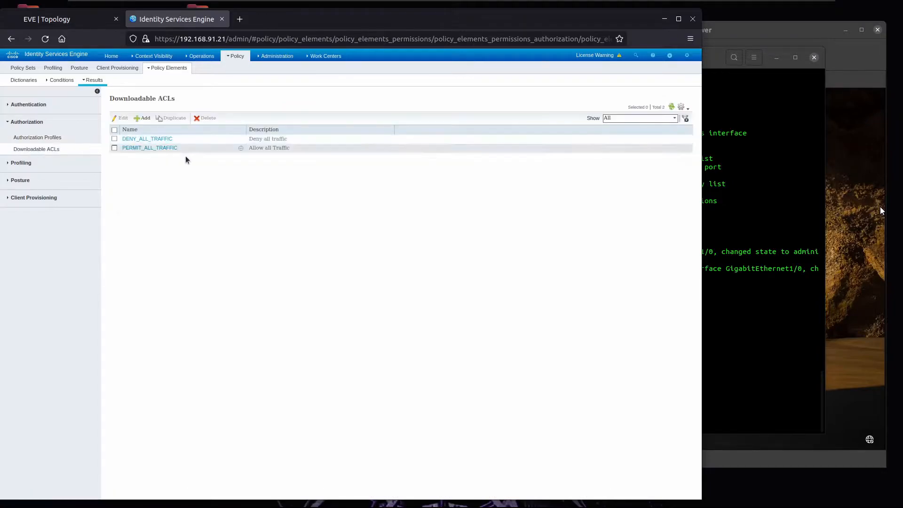
# Step: Create AD_DACL with 'permit udp any eq 68 any eq 67' and 'permit ip any host 10.1.70.20'
pyautogui.click(143, 118)
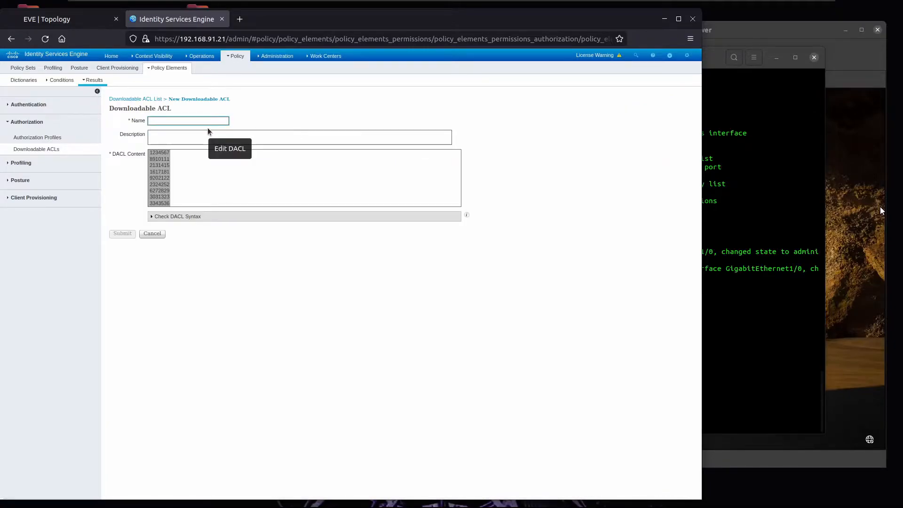
pyautogui.write('AD_DACL')
pyautogui.press('Tab')
pyautogui.press('Tab')
pyautogui.write('permi')
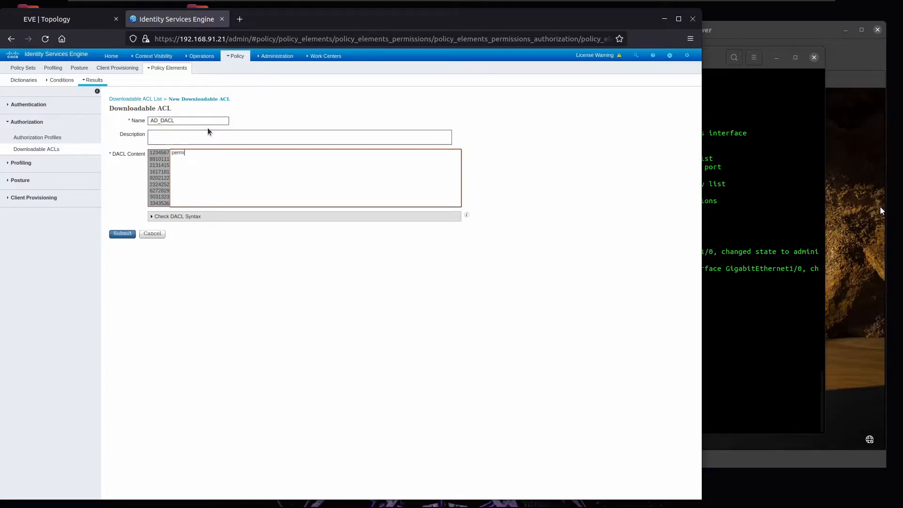
pyautogui.write('t udp any eq 68 any eq')
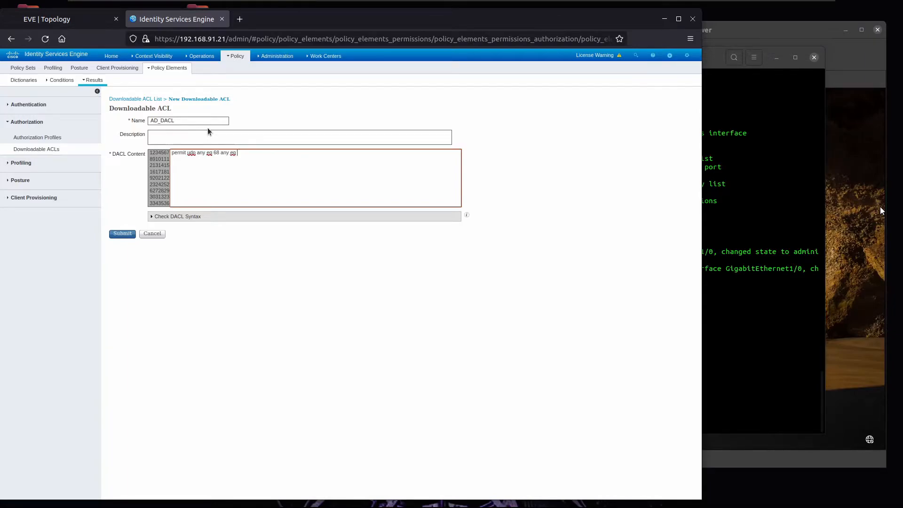
pyautogui.write(' 67')
pyautogui.press('Return')
pyautogui.write('permit ip any hjo')
pyautogui.press('BackSpace')
pyautogui.press('BackSpace')
pyautogui.write('ost 10.')
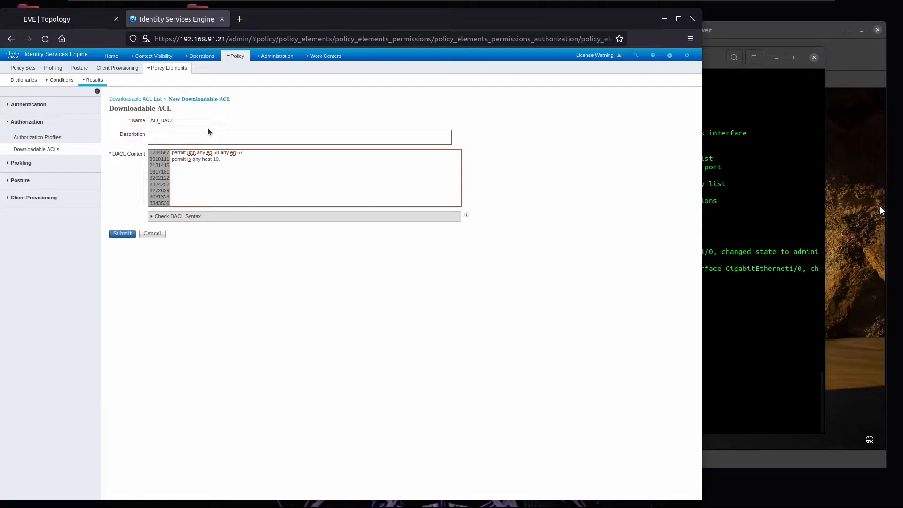
pyautogui.write('1.70.20')
pyautogui.click(158, 217)
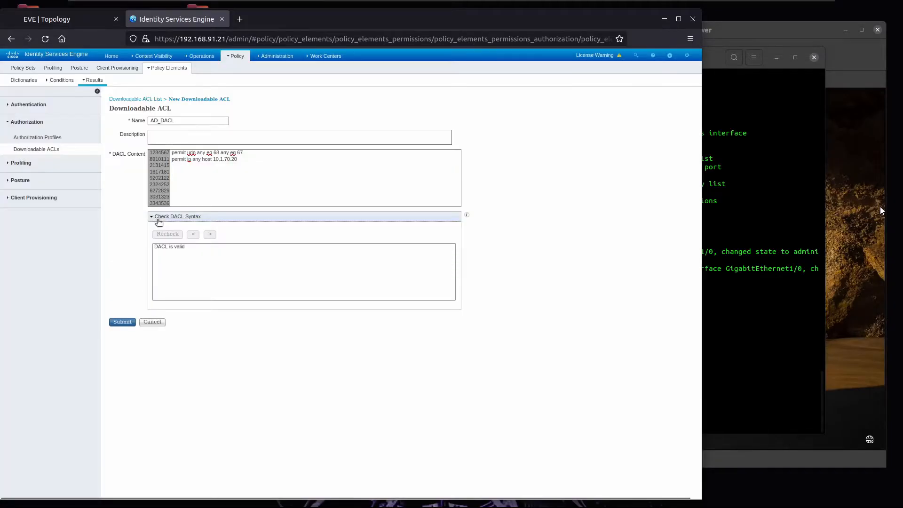
pyautogui.click(123, 322)
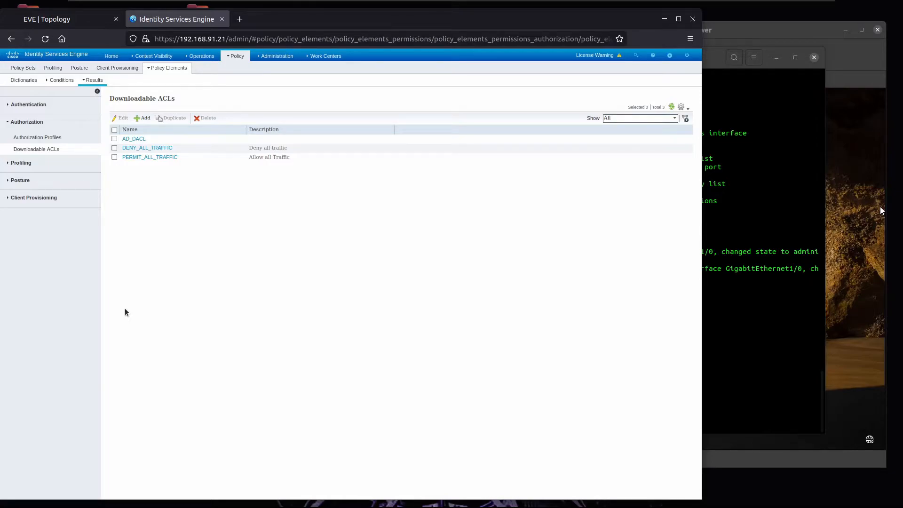
# Step: Create IT_DACL containing 'permit ip any any', check its syntax and submit
pyautogui.click(141, 118)
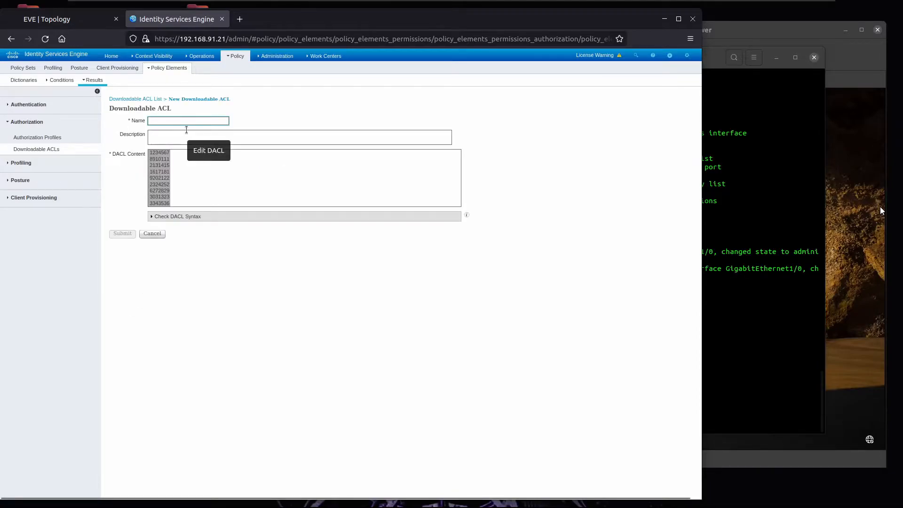
pyautogui.write('IT')
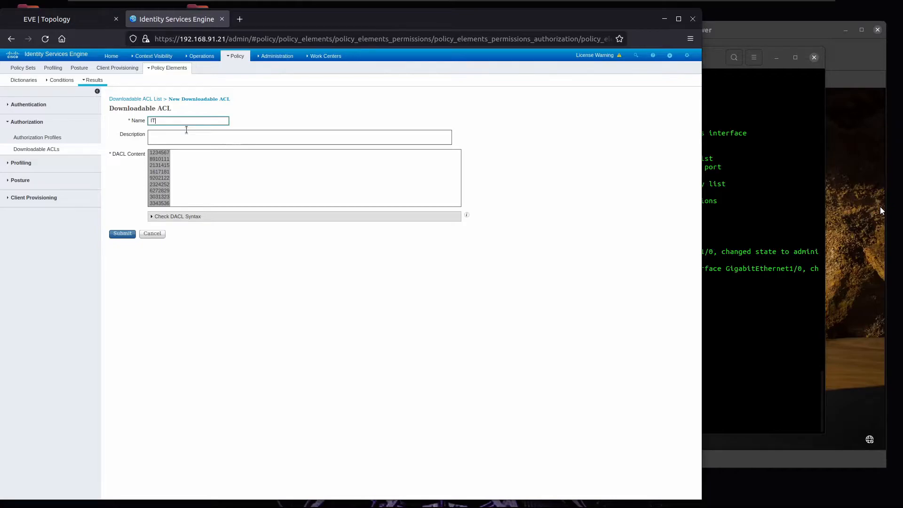
pyautogui.write('_DAC')
pyautogui.press('Tab')
pyautogui.press('Tab')
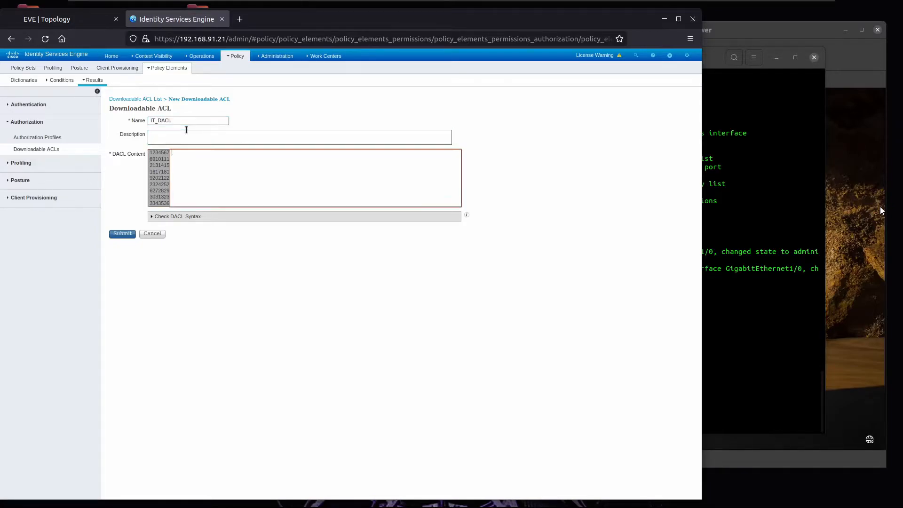
pyautogui.write('permit ip any any')
pyautogui.click(185, 217)
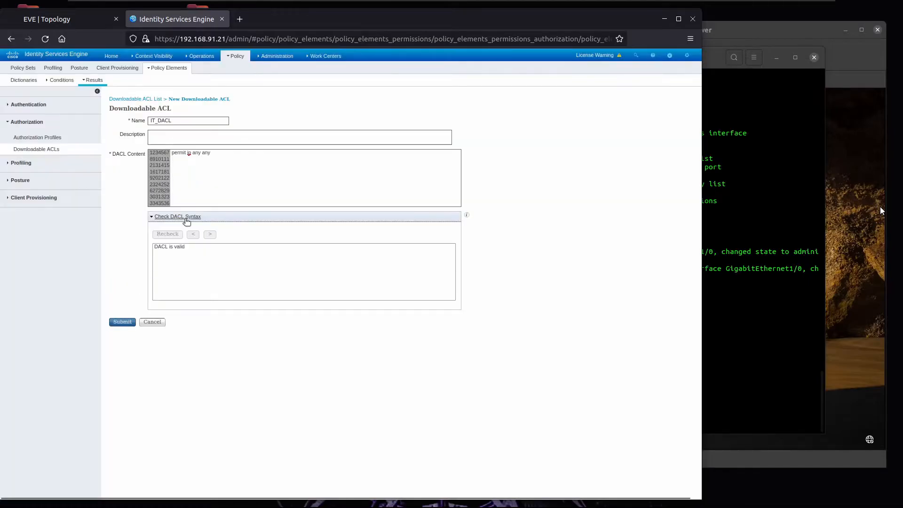
pyautogui.click(123, 322)
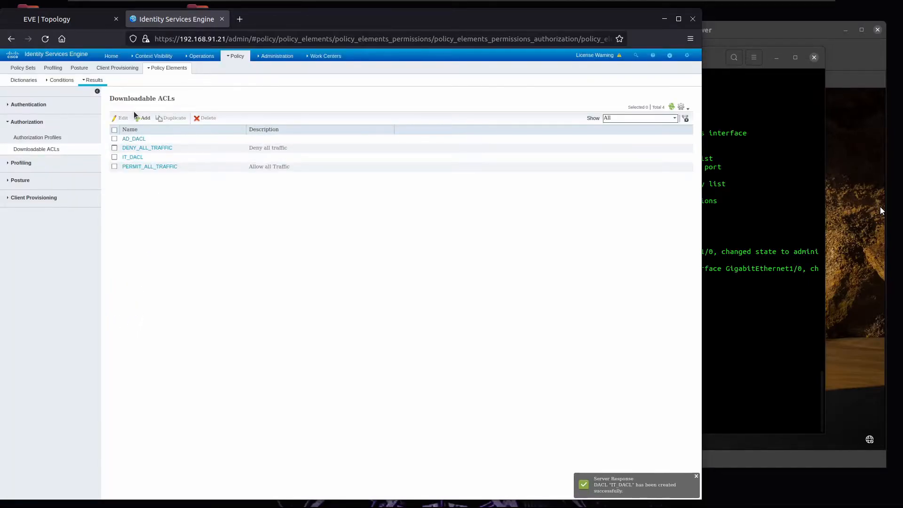
pyautogui.click(134, 109)
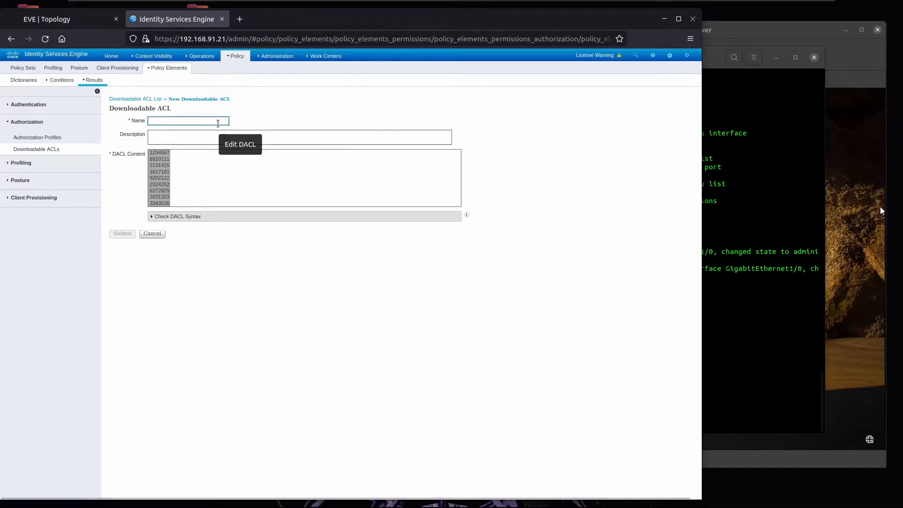
# Step: Name the DACL MAB_DACL with 'permit udp any eq 68 any eq 67', verify syntax, and submit
pyautogui.write('DAC')
pyautogui.press('BackSpace')
pyautogui.press('BackSpace')
pyautogui.press('BackSpace')
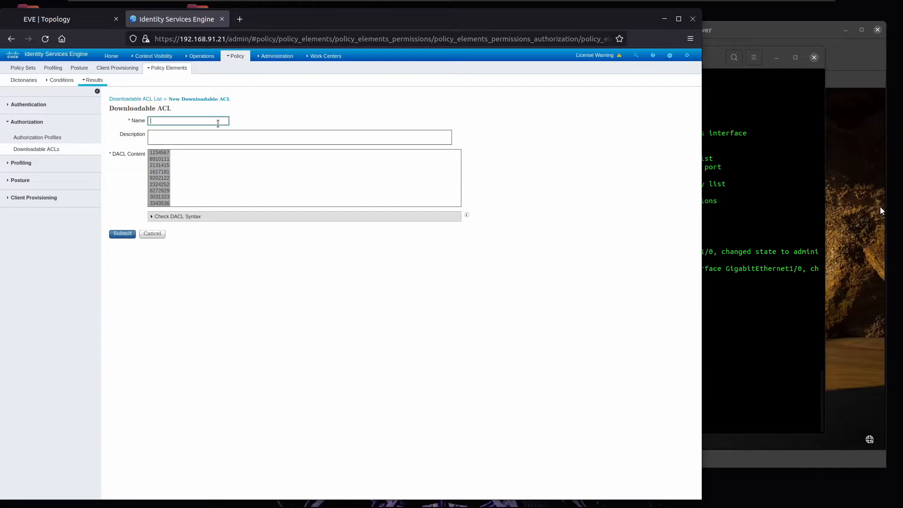
pyautogui.write('MAB_DACL')
pyautogui.click(299, 155)
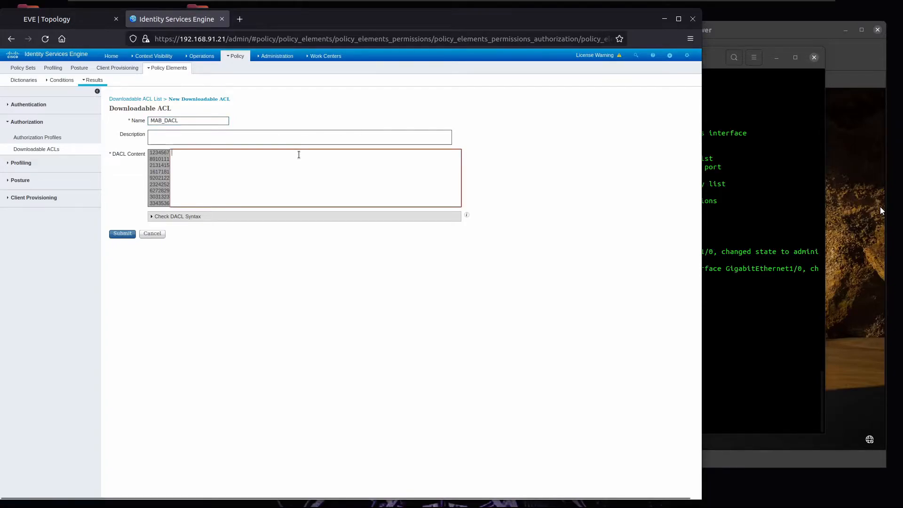
pyautogui.write('permit')
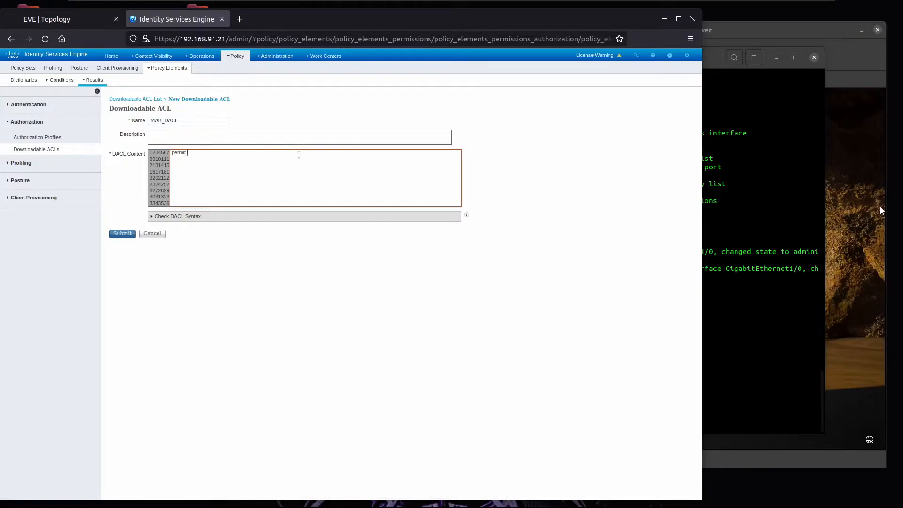
pyautogui.write(' udp any eq 68 any eq 67')
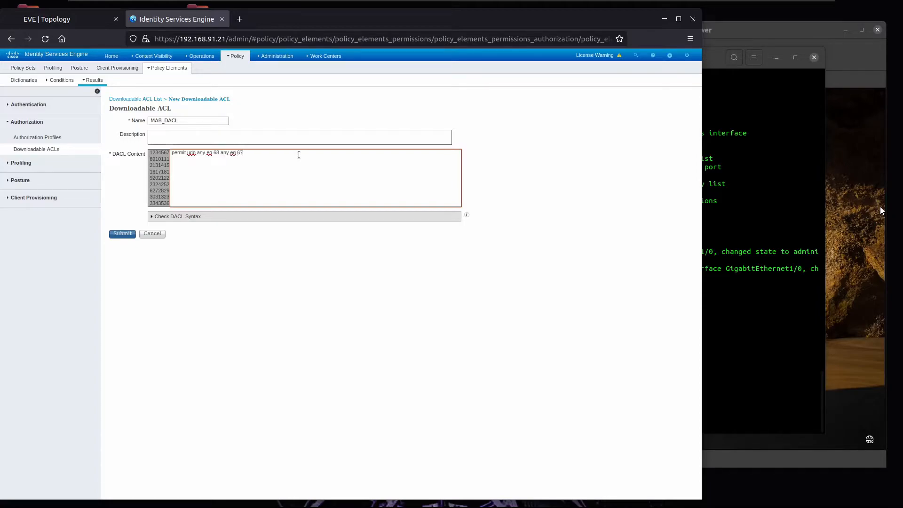
pyautogui.click(169, 218)
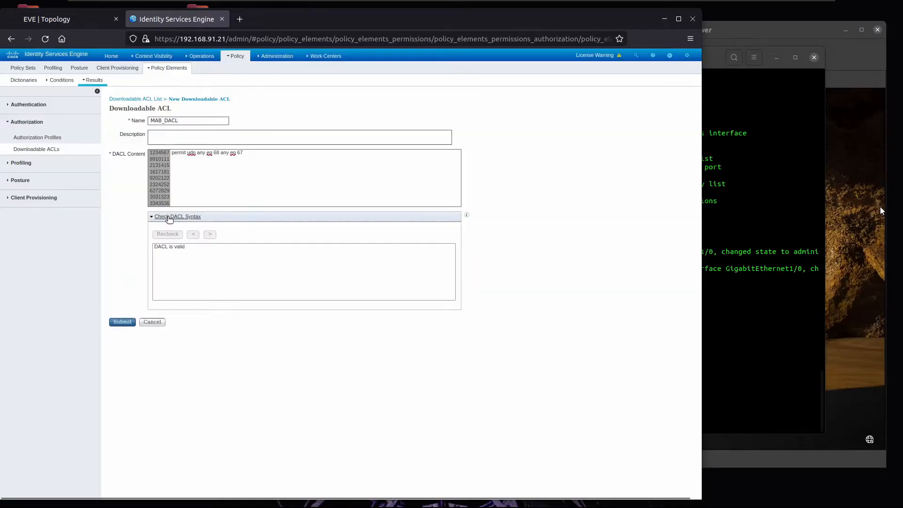
pyautogui.click(123, 321)
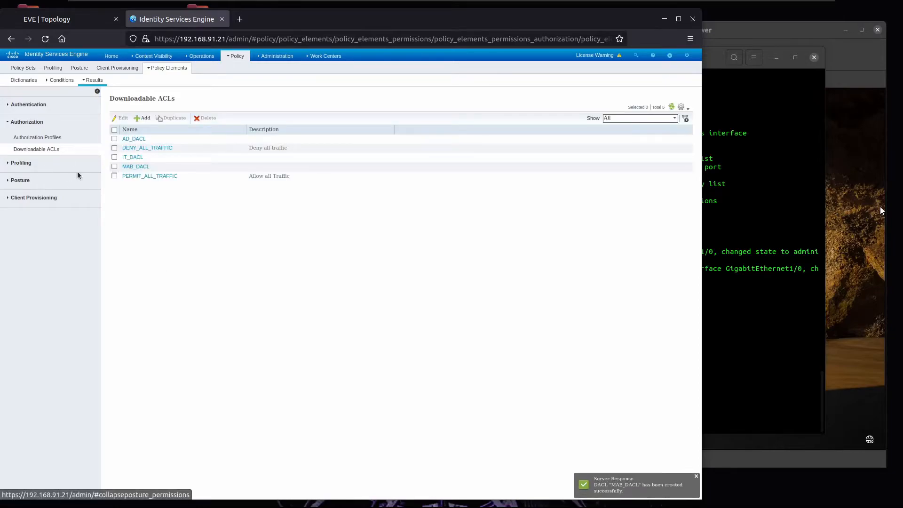
# Step: Create AD_AUTHORIZATION_PROFILE with downloadable ACL AD_DACL attached and submit it
pyautogui.click(41, 137)
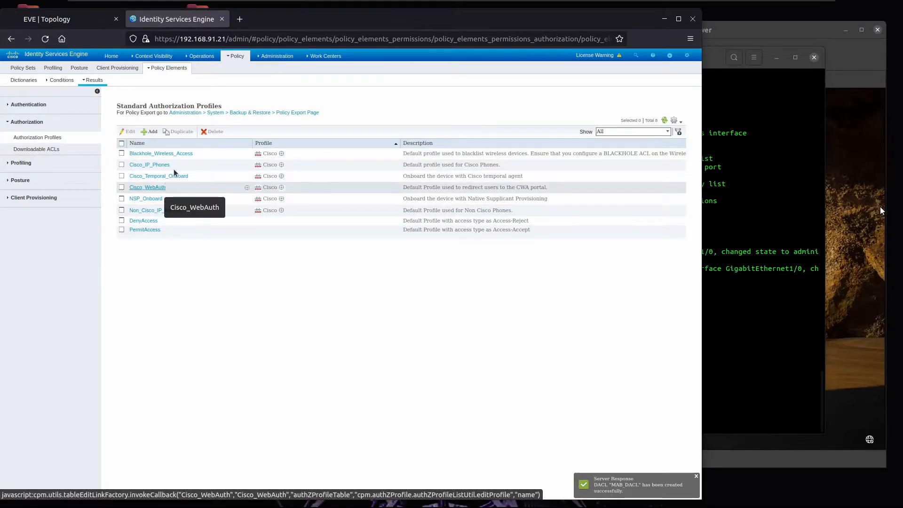
pyautogui.click(154, 134)
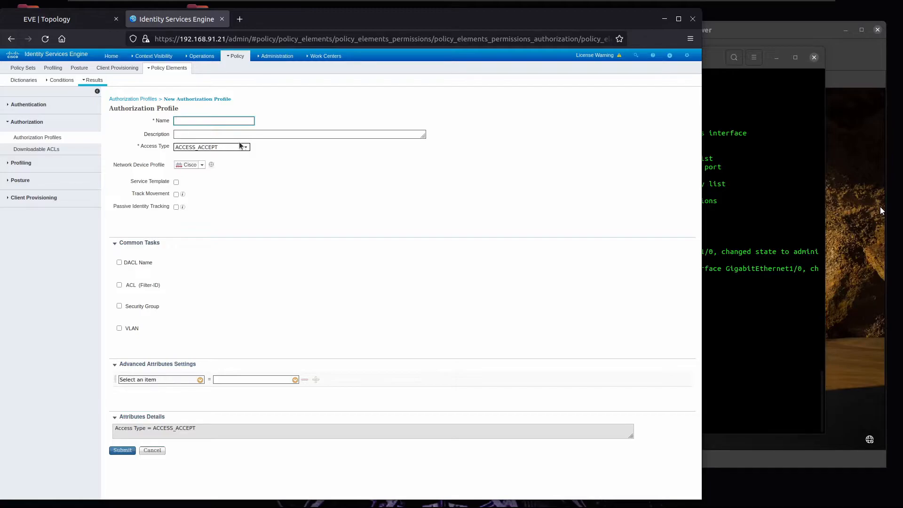
pyautogui.write('AD_AUTHORIZATION_PROFILE')
pyautogui.hotkey('ctrl', 'a')
pyautogui.hotkey('ctrl', 'c')
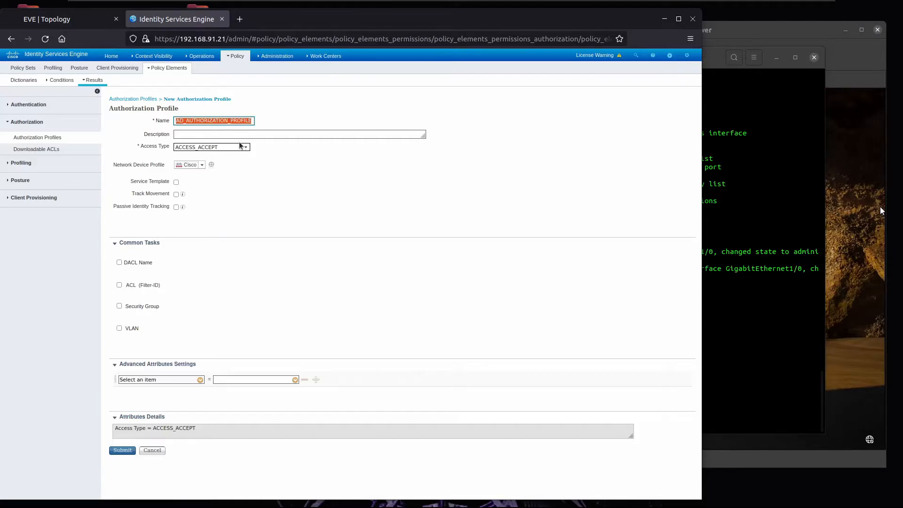
pyautogui.hotkey('shift', 'Right')
pyautogui.hotkey('shift', 'Right')
pyautogui.hotkey('shift', 'Right')
pyautogui.click(119, 263)
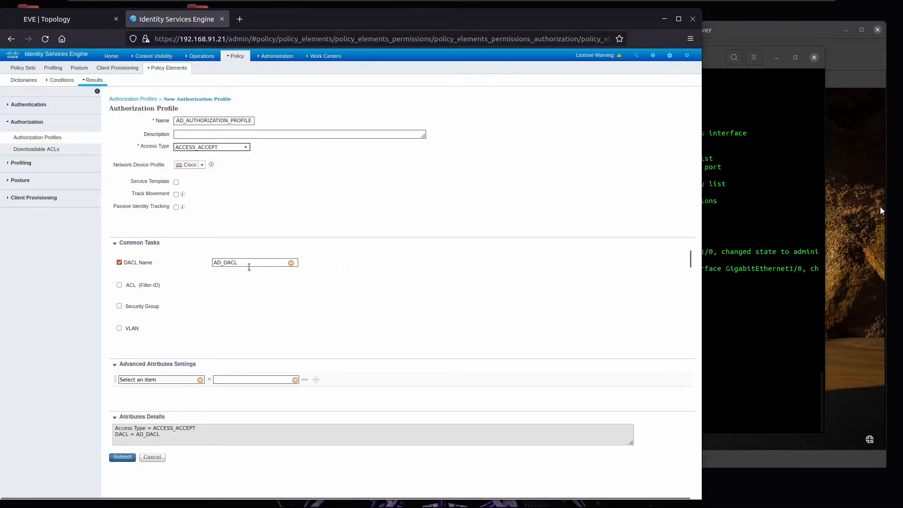
pyautogui.click(123, 457)
pyautogui.click(148, 134)
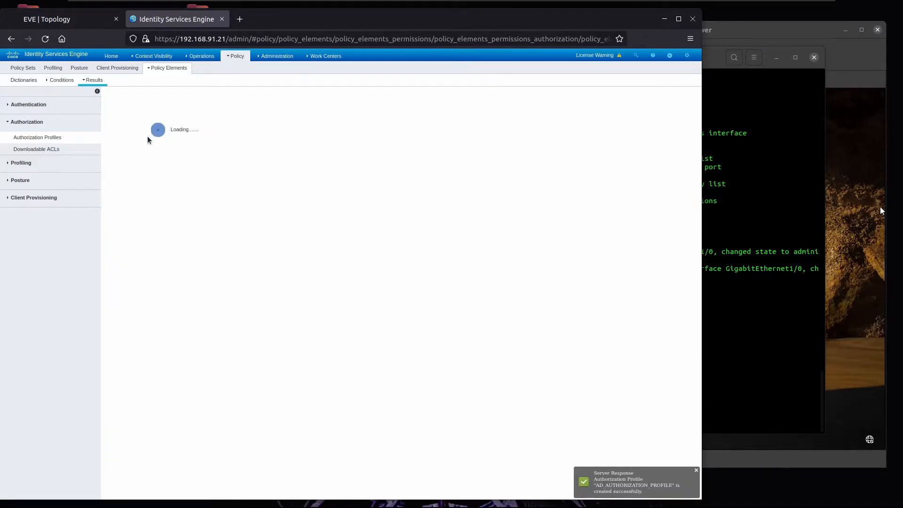
# Step: Create IT_AUTHORIZATION_PROFILE using downloadable ACL IT_DACL
pyautogui.write('IT')
pyautogui.hotkey('ctrl', 'v')
pyautogui.click(118, 262)
pyautogui.click(290, 263)
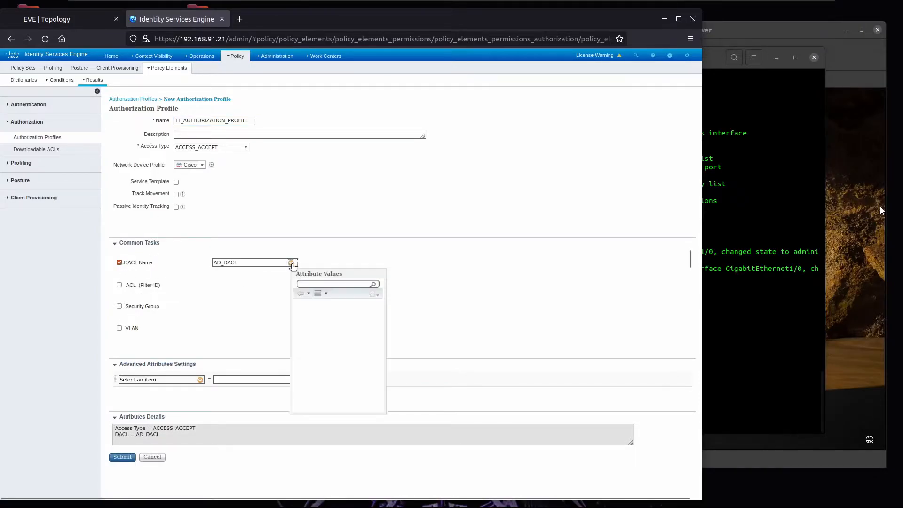
pyautogui.click(320, 322)
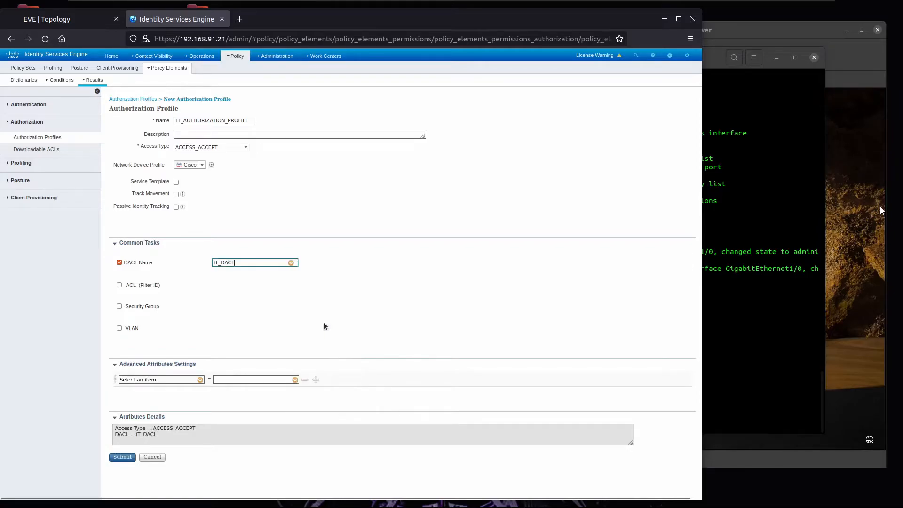
pyautogui.click(123, 457)
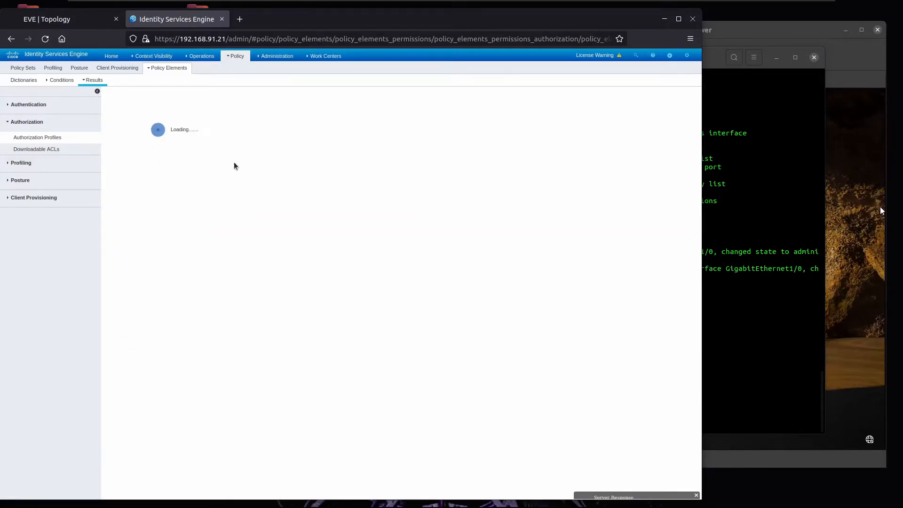
# Step: Create MAB_AUTHORIZATION_PROFILE using downloadable ACL MAB_DACL
pyautogui.click(148, 132)
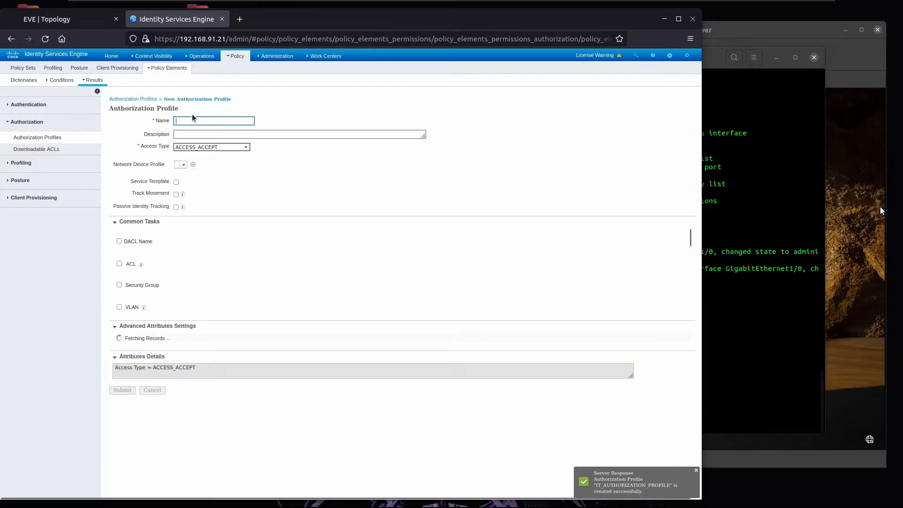
pyautogui.write('MAB_AUTHORIZATION_PROFILE')
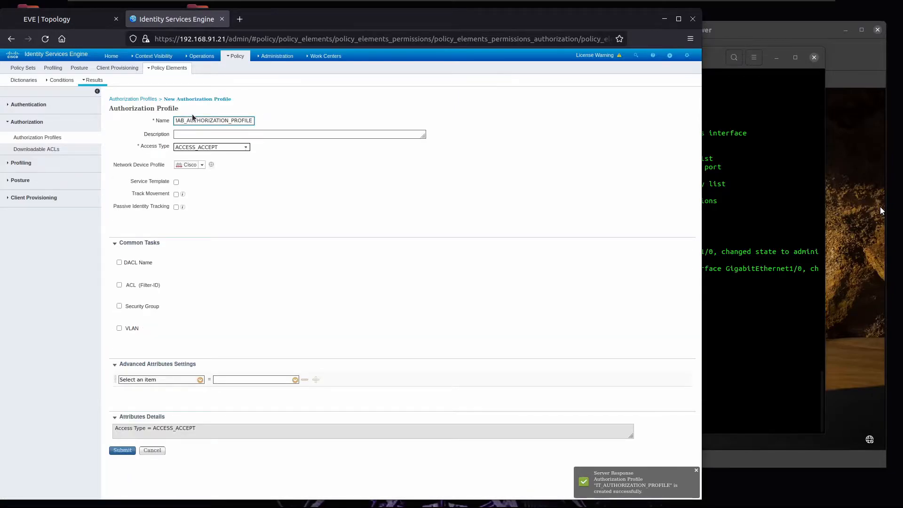
pyautogui.click(119, 263)
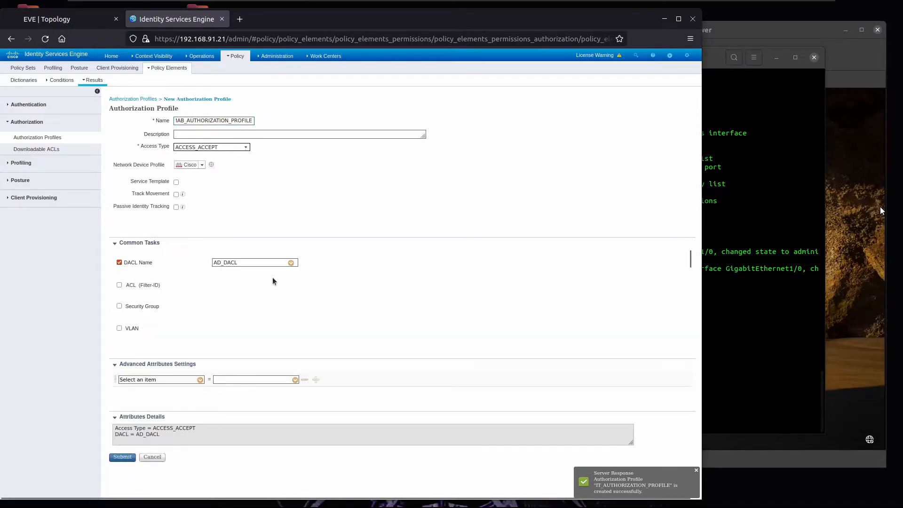
pyautogui.click(291, 263)
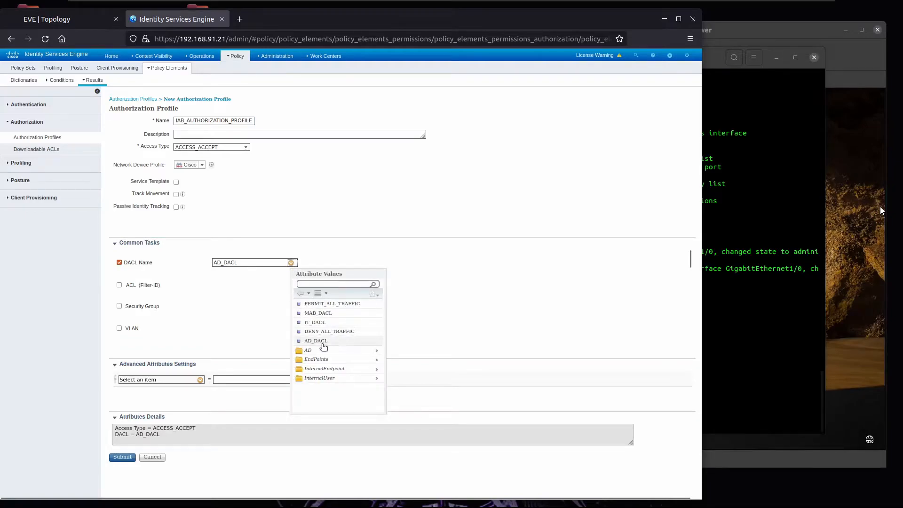
pyautogui.click(323, 312)
pyautogui.click(122, 457)
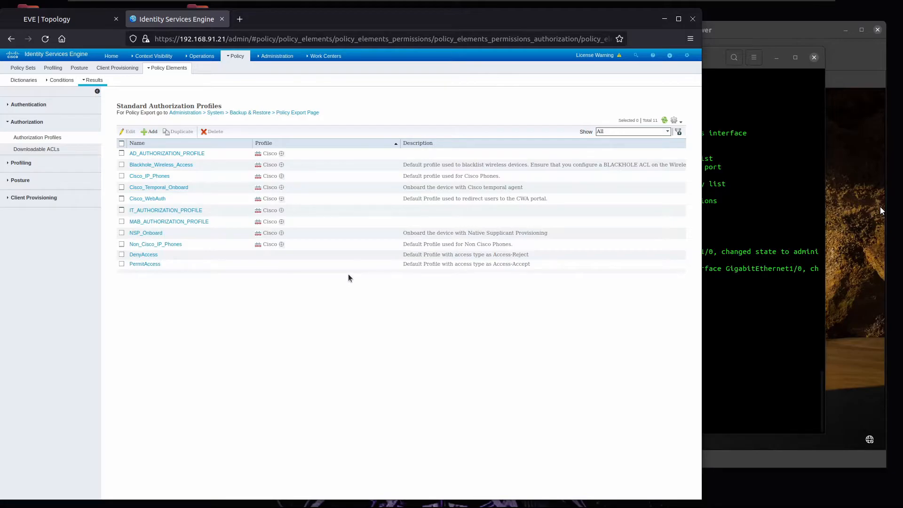
pyautogui.click(66, 20)
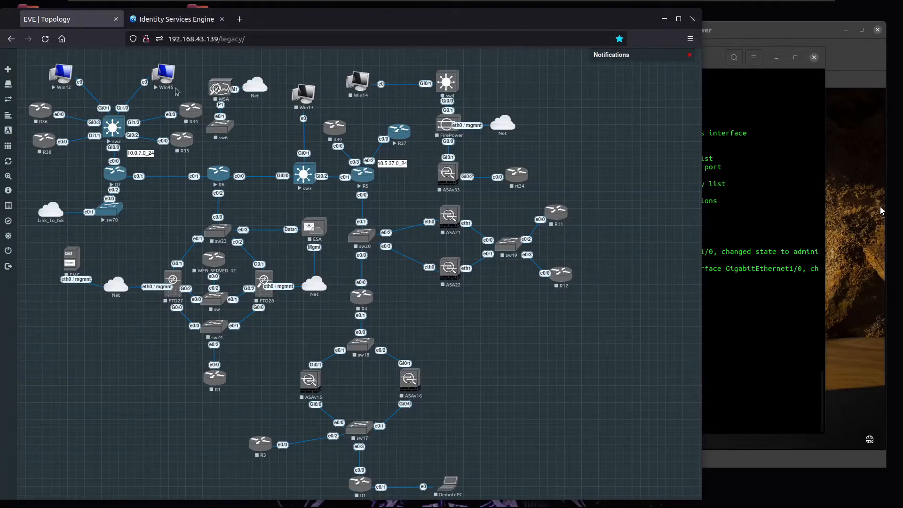
pyautogui.click(168, 21)
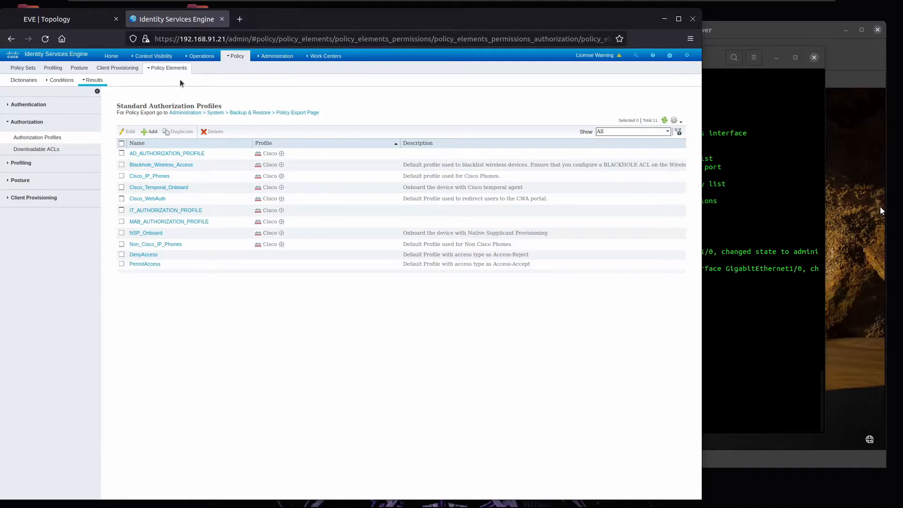
pyautogui.moveTo(225, 57)
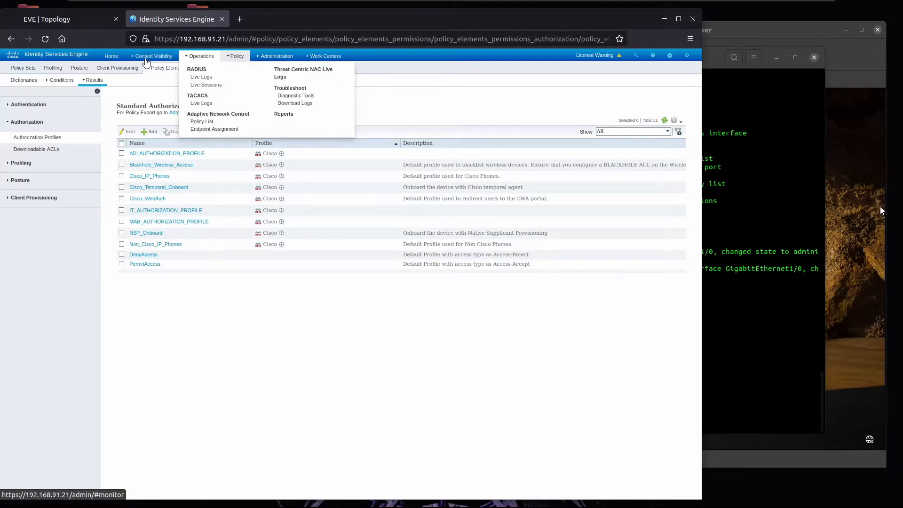
# Step: Create endpoint identity group MARKETING_EIG under Administration > Identity Management > Groups
pyautogui.click(270, 57)
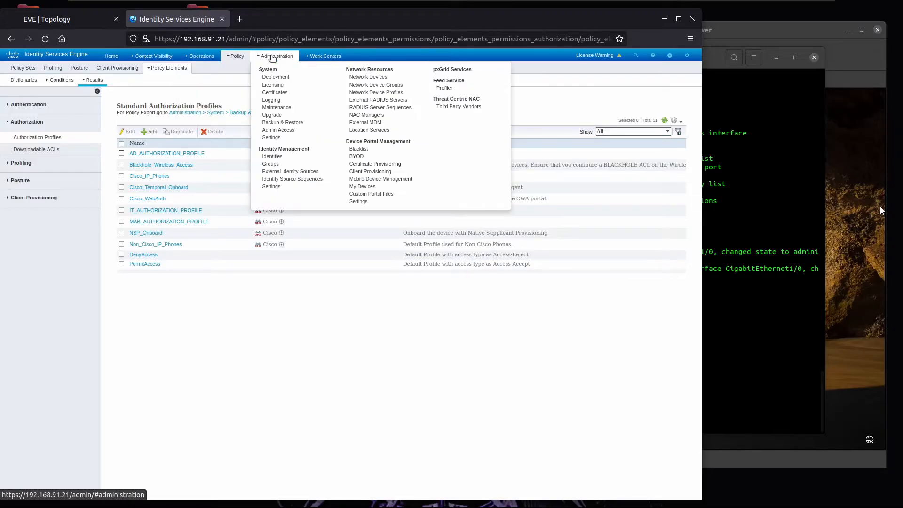
pyautogui.click(281, 164)
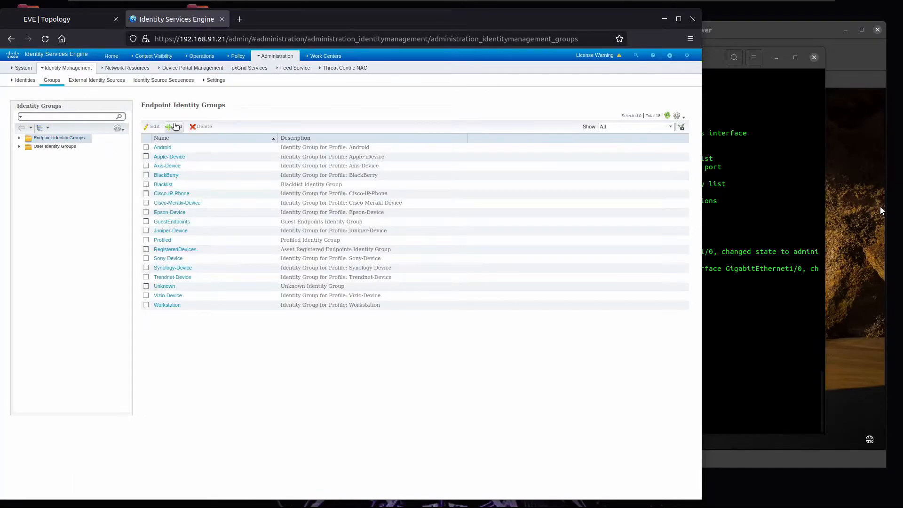
pyautogui.click(175, 126)
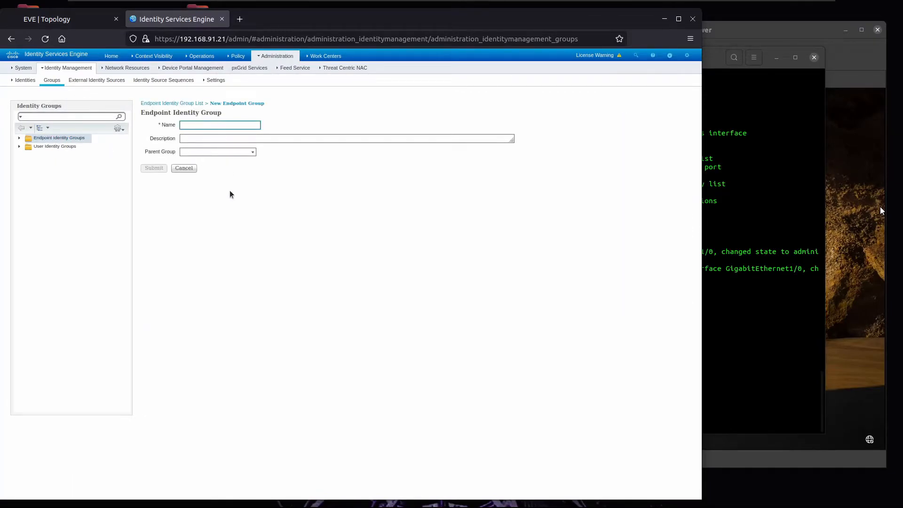
pyautogui.write('MARKETING_EIG')
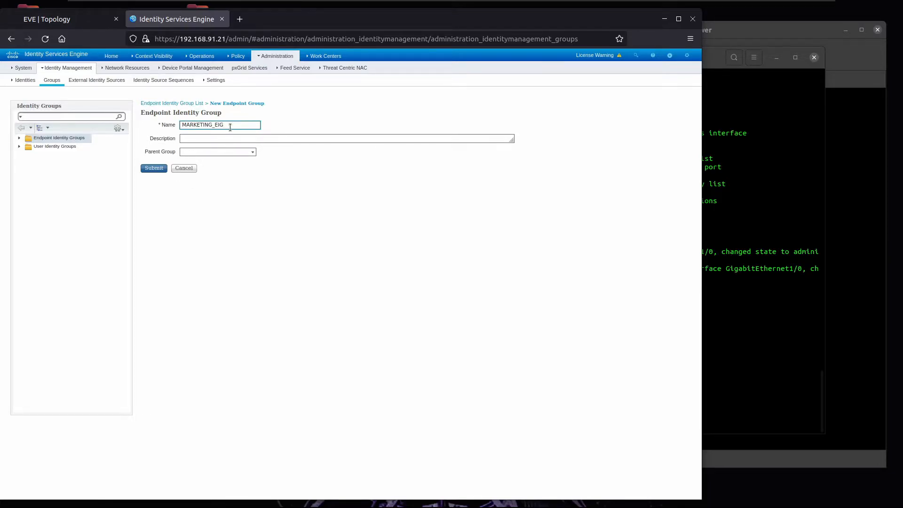
pyautogui.click(44, 18)
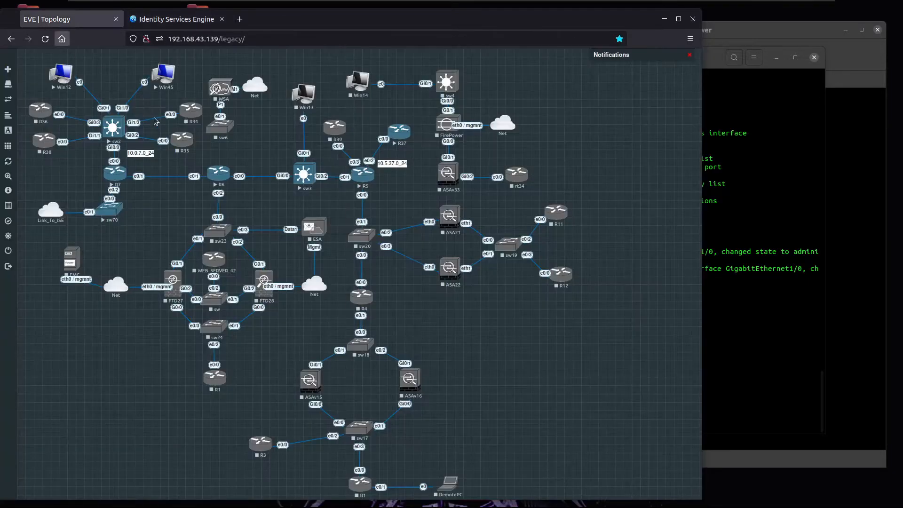
pyautogui.click(175, 20)
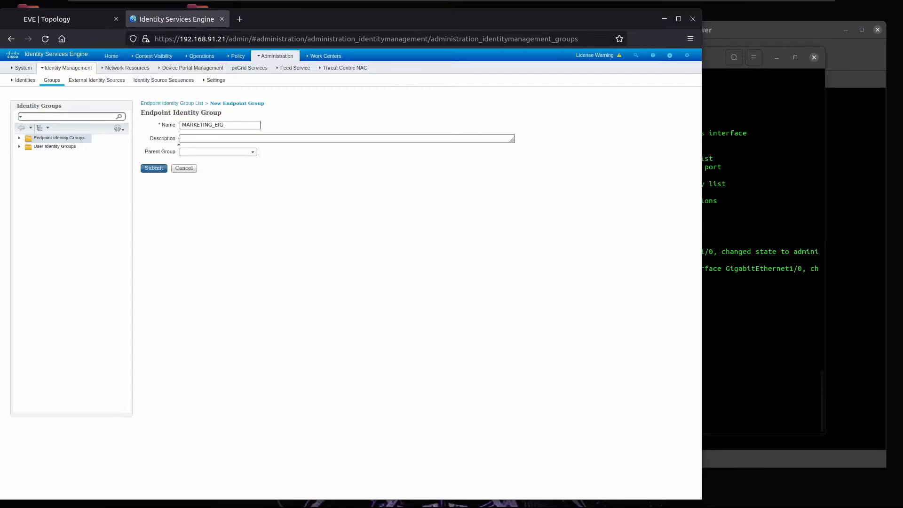
pyautogui.click(154, 168)
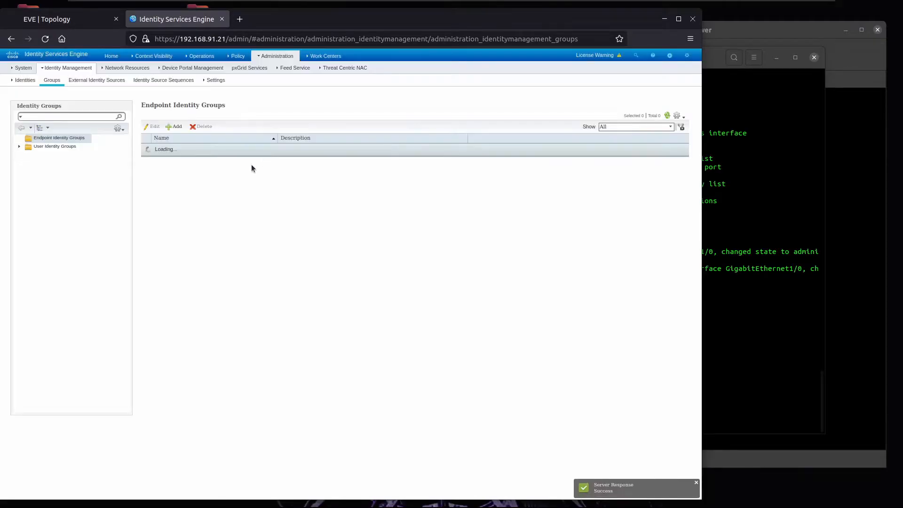
# Step: Add a new policy set named CORPORATE_POLICY
pyautogui.click(243, 71)
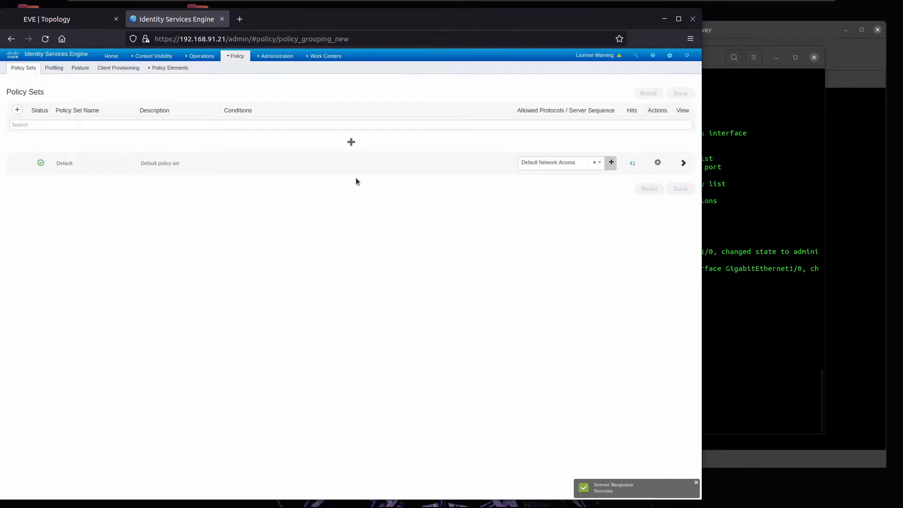
pyautogui.click(348, 143)
pyautogui.doubleClick(126, 137)
pyautogui.tripleClick(80, 143)
pyautogui.write('CORPORATE_POLICY')
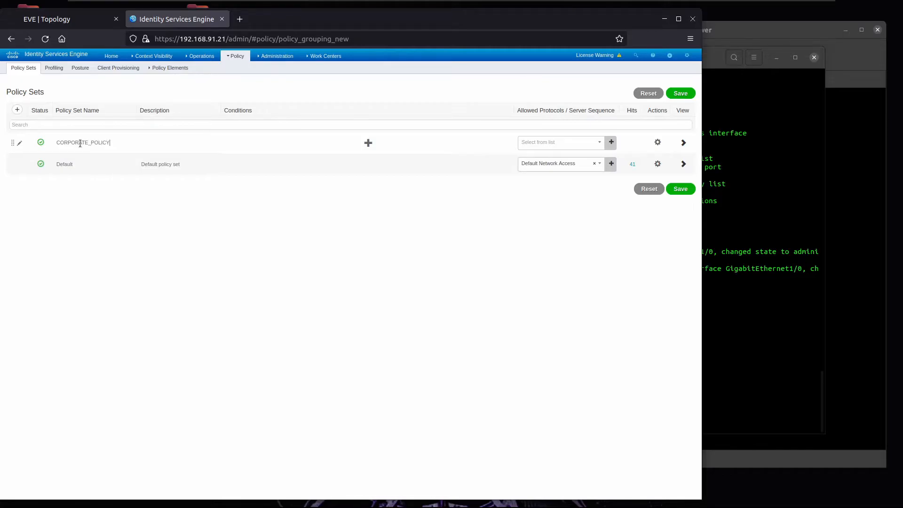
# Step: Match Device Type Equals Switches, allow Default Network Access, and save the policy set
pyautogui.click(348, 142)
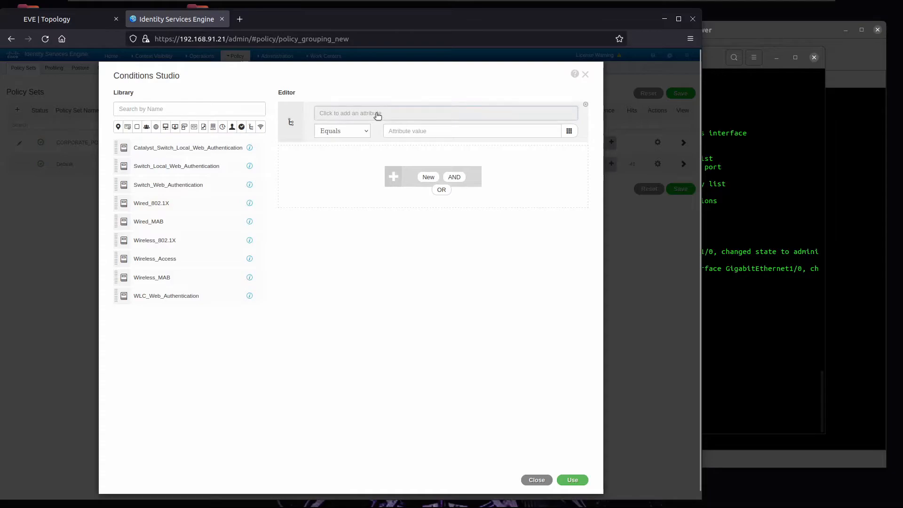
pyautogui.click(377, 115)
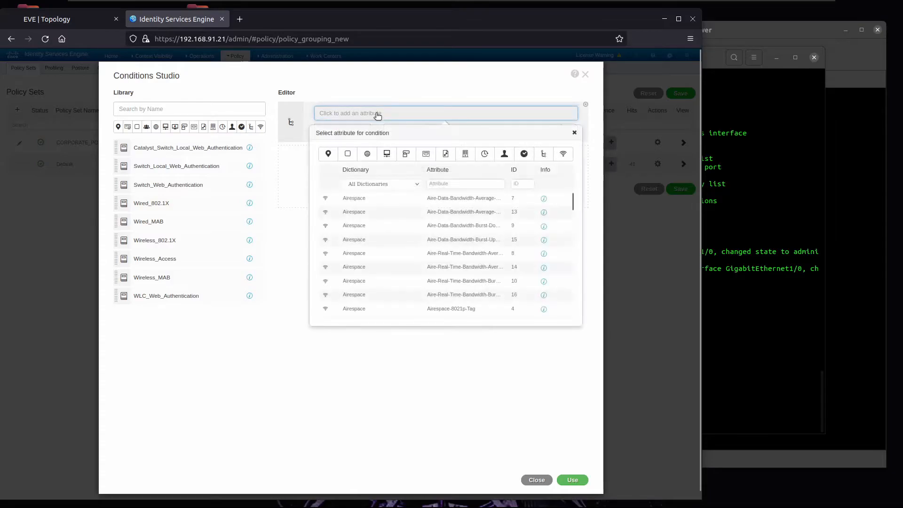
pyautogui.click(387, 154)
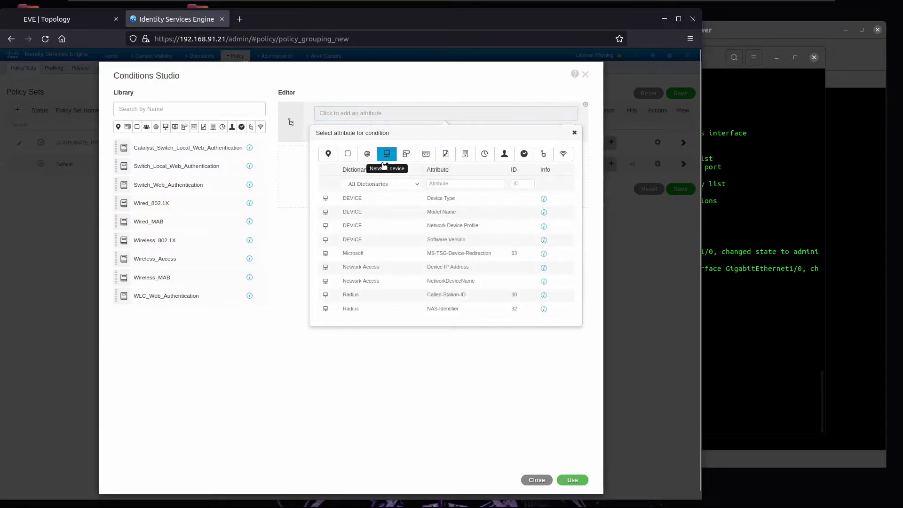
pyautogui.click(430, 199)
pyautogui.click(437, 132)
pyautogui.click(436, 196)
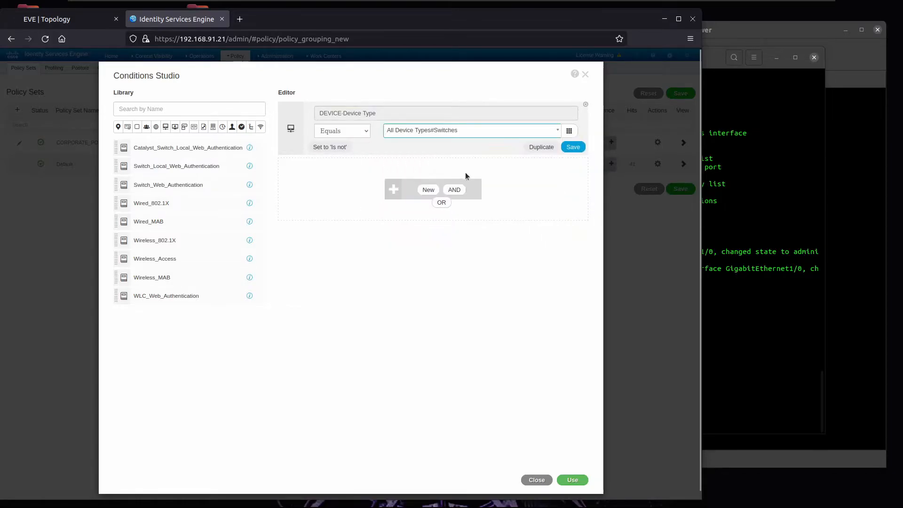
pyautogui.click(571, 480)
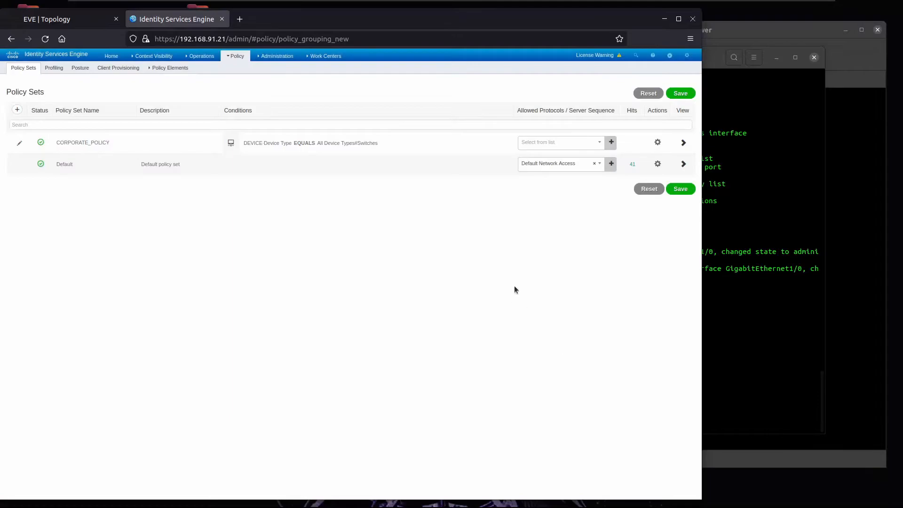
pyautogui.click(558, 151)
pyautogui.click(556, 188)
pyautogui.click(682, 189)
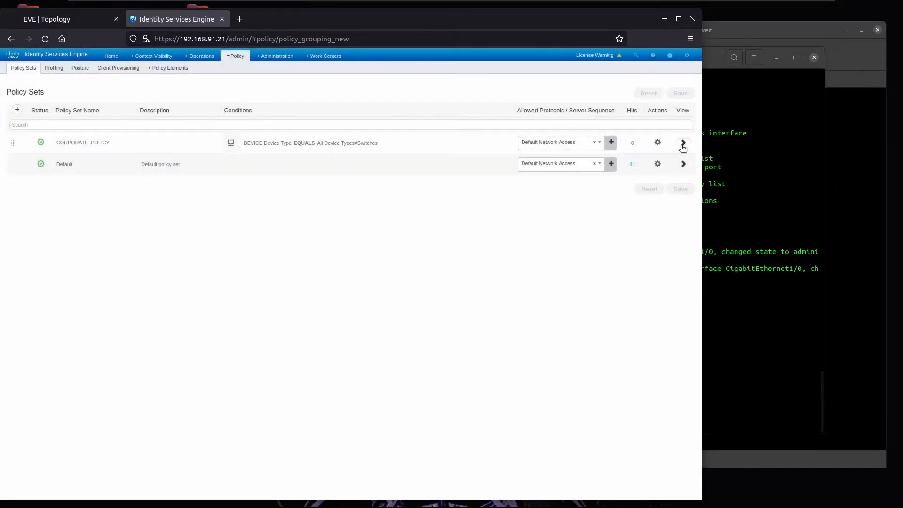
# Step: Open the CORPORATE_POLICY policy set and expand its authorization policy rules
pyautogui.click(683, 143)
pyautogui.click(38, 169)
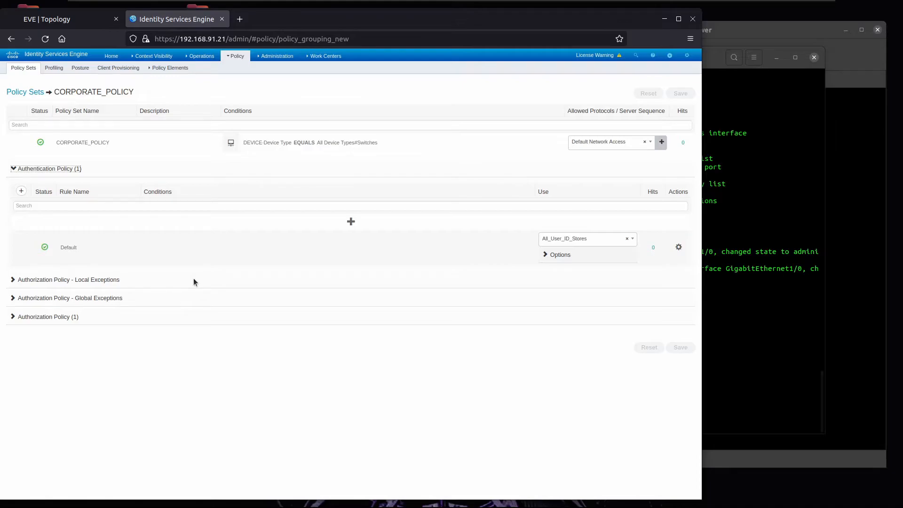
pyautogui.click(43, 169)
pyautogui.click(51, 224)
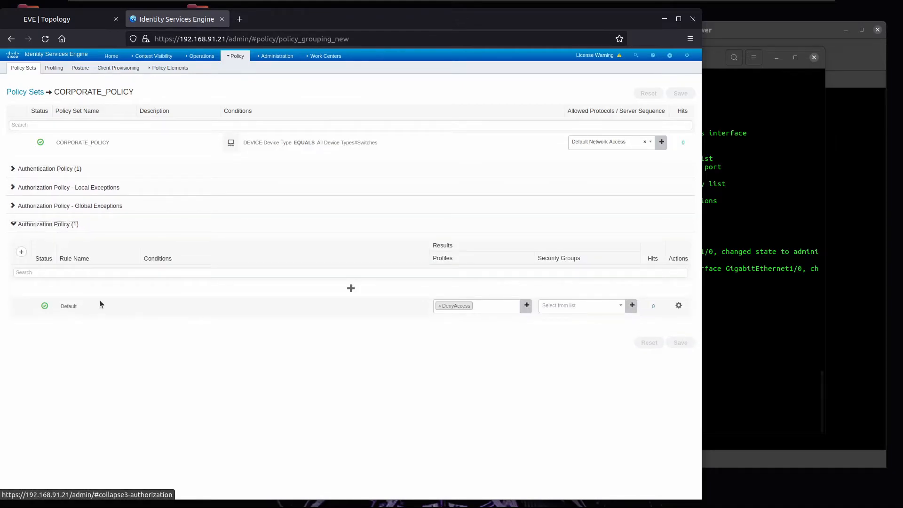
# Step: Insert a new authorization rule above Default named ALLOW_AD_AUTHORIZATION_POLICY
pyautogui.click(351, 288)
pyautogui.doubleClick(80, 289)
pyautogui.tripleClick(81, 290)
pyautogui.write('ALLOW_AD_AUTHORIZA')
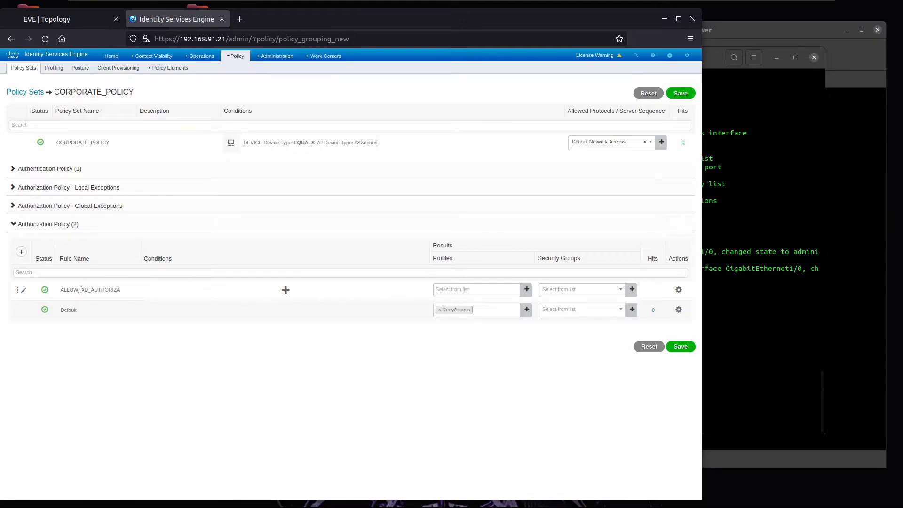
pyautogui.write('OLICY')
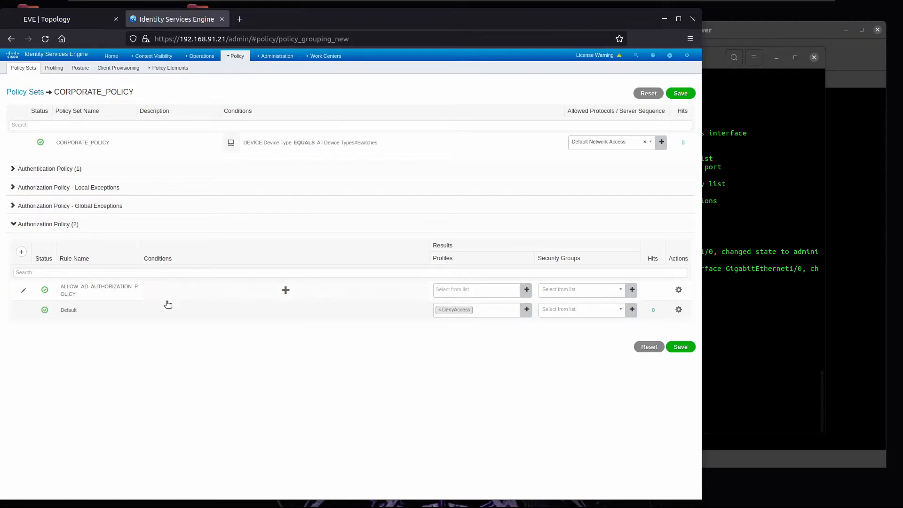
# Step: Set ALLOW_AD_AUTHORIZATION_POLICY to match AD ExternalGroups bulltech.com/Users/Domain Computers and use AD_AUTHORIZATION_PROFILE
pyautogui.click(274, 296)
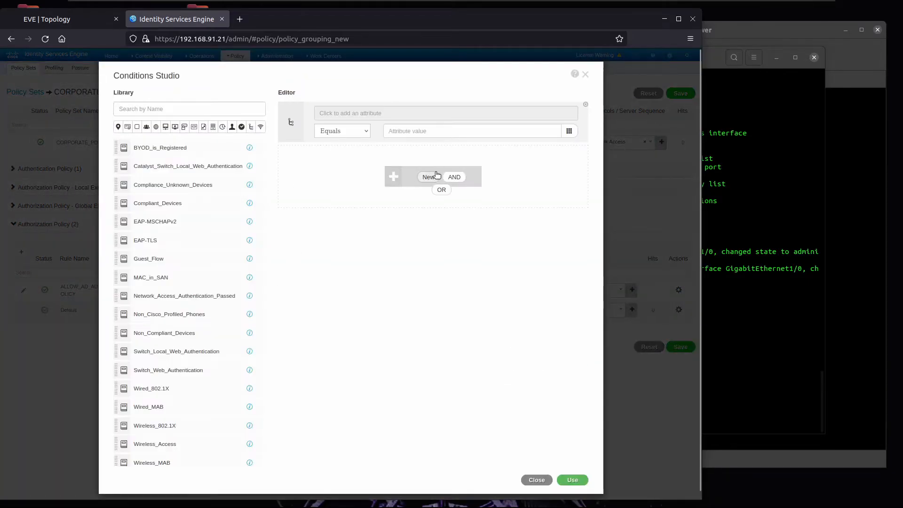
pyautogui.click(404, 118)
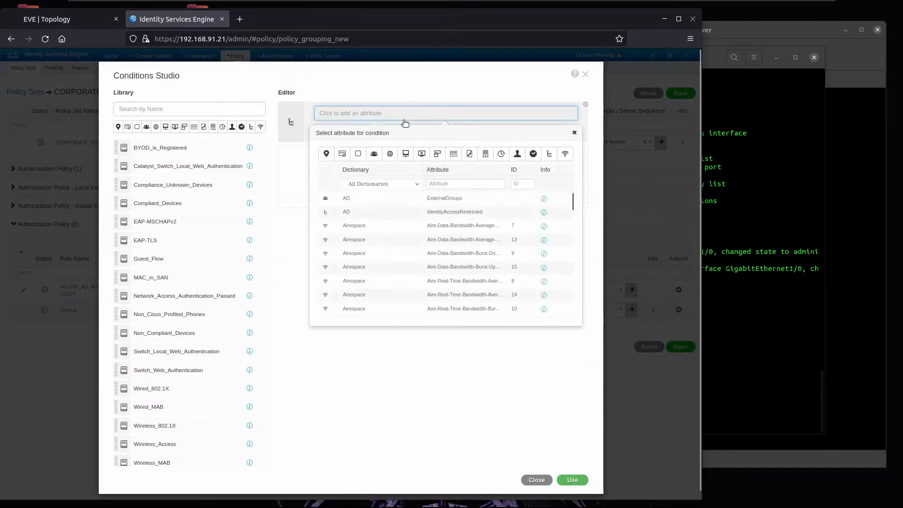
pyautogui.click(374, 159)
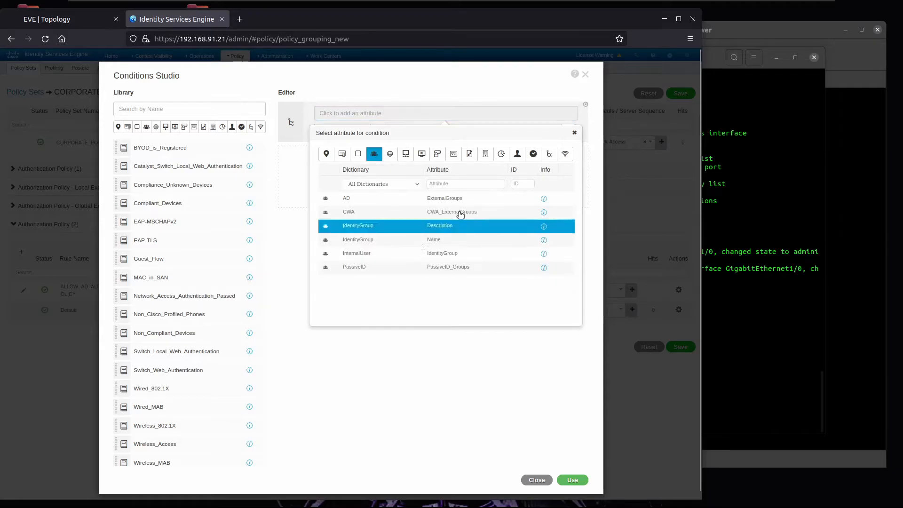
pyautogui.click(451, 197)
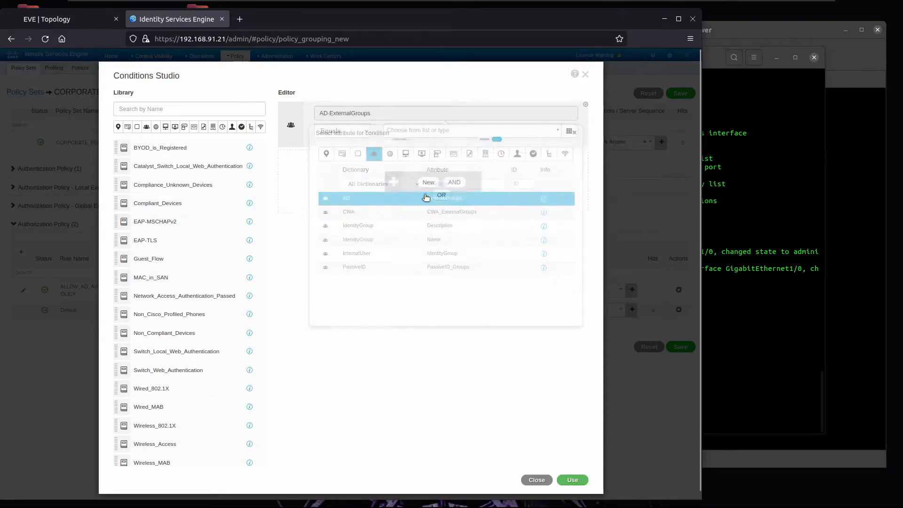
pyautogui.click(439, 134)
pyautogui.click(439, 172)
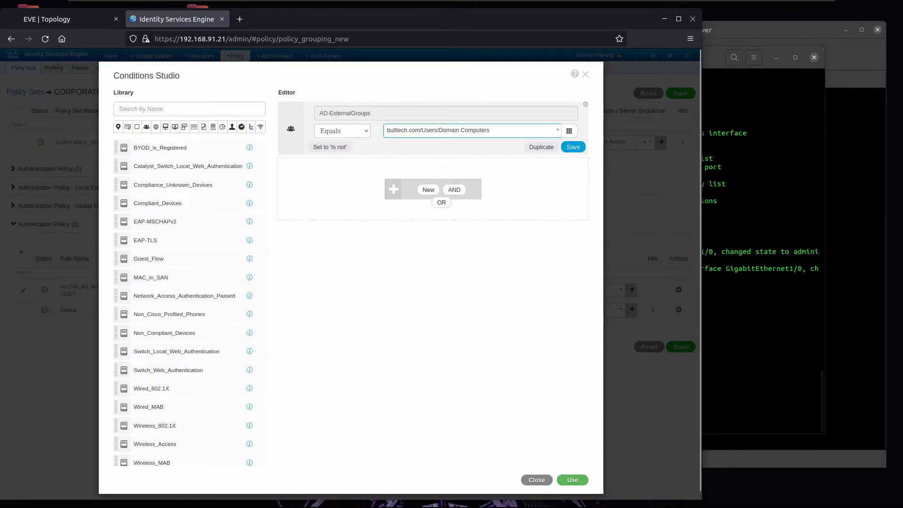
pyautogui.click(577, 481)
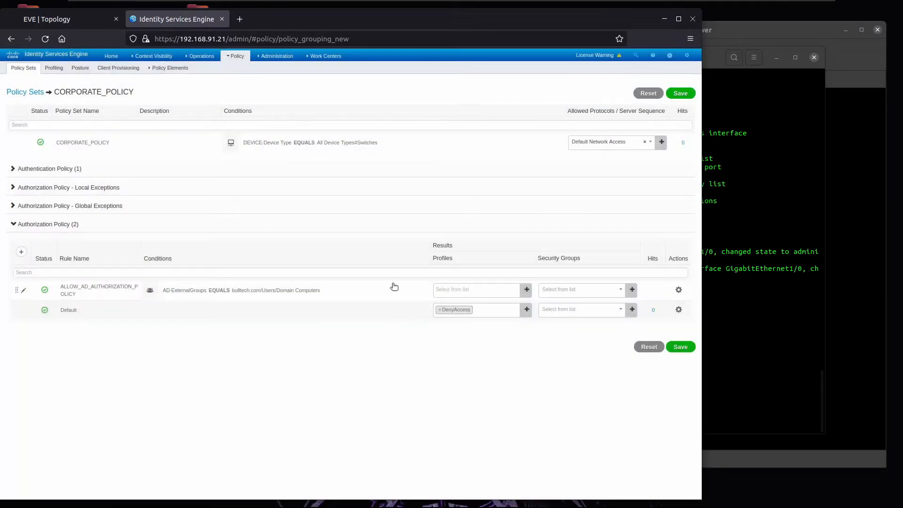
pyautogui.click(481, 289)
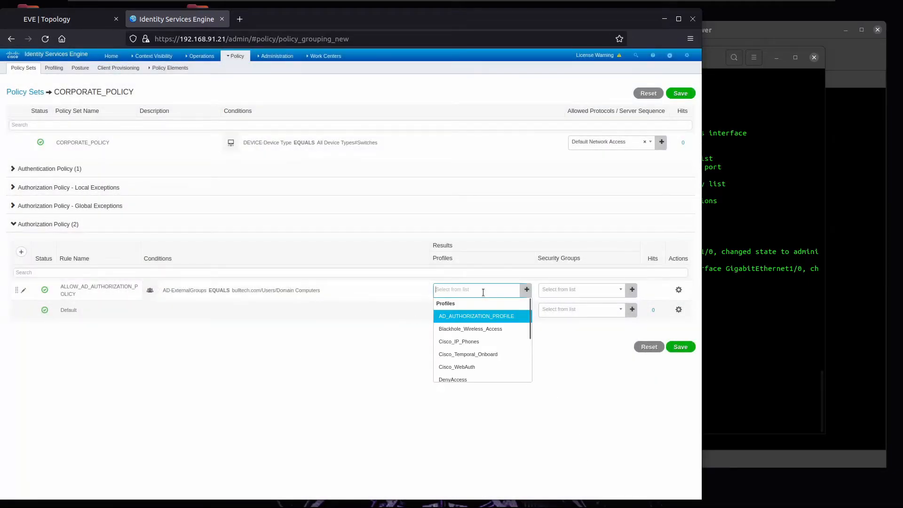
pyautogui.click(481, 318)
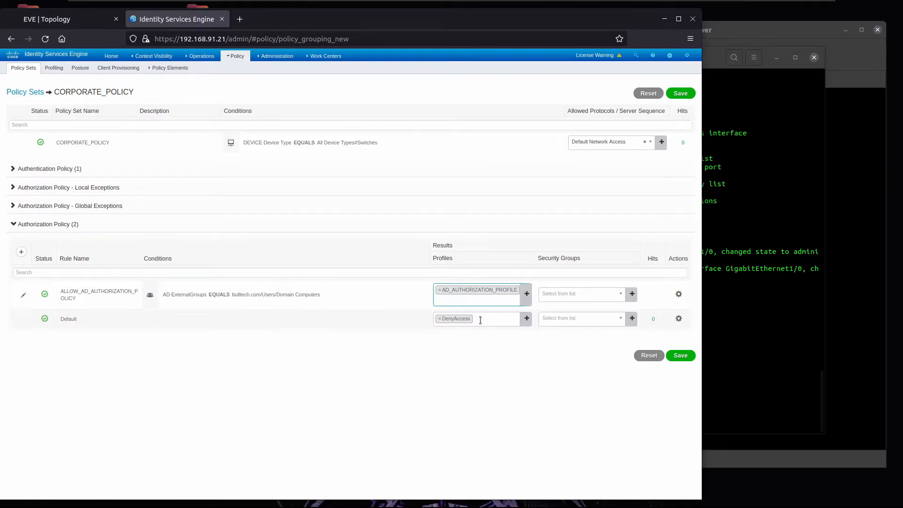
# Step: Copy the ALLOW_AD_AUTHORIZATION_POLICY rule beneath itself and name the copy IT_AUTHORIZATION_POLICY
pyautogui.click(679, 294)
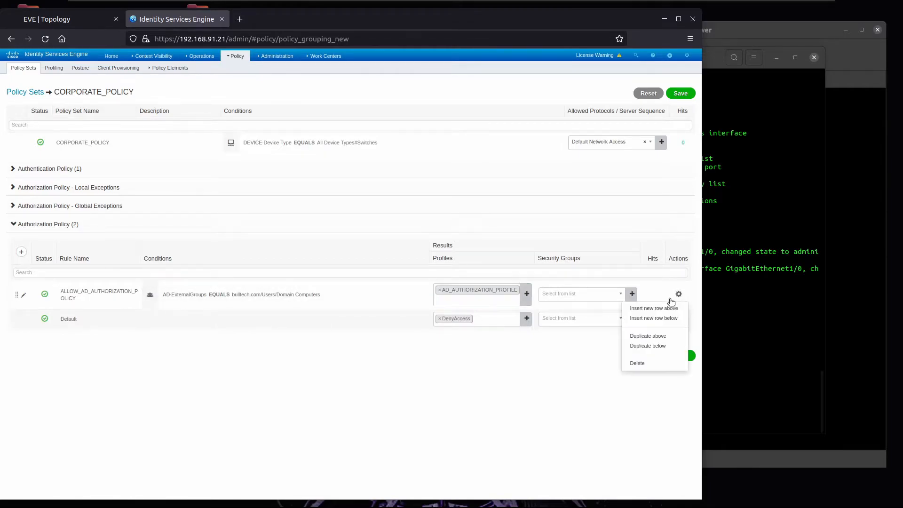
pyautogui.click(656, 347)
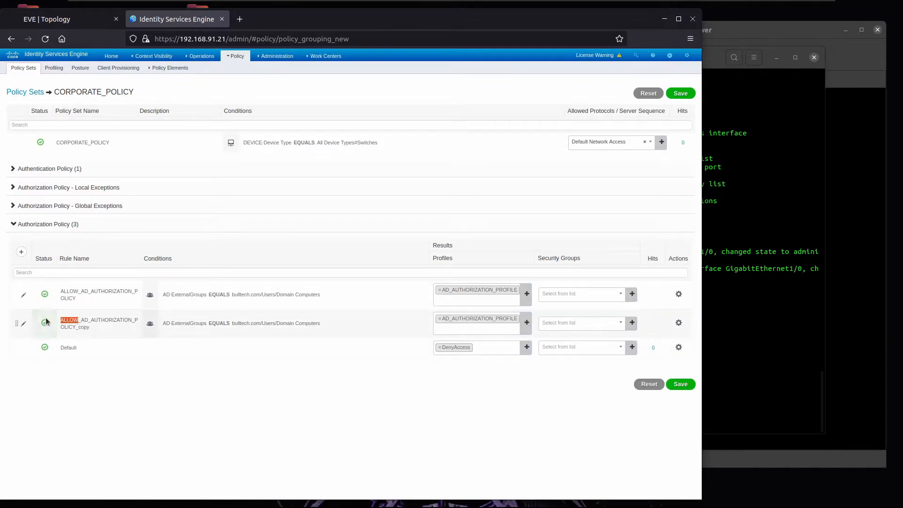
pyautogui.write('IT')
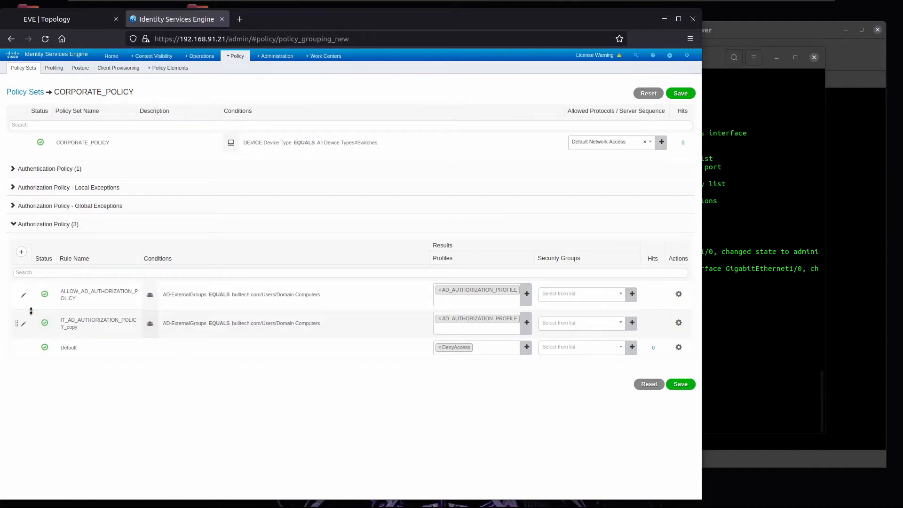
pyautogui.press('Delete')
pyautogui.press('Delete')
pyautogui.press('Delete')
pyautogui.press('Delete')
pyautogui.write('_')
pyautogui.press('End')
pyautogui.press('BackSpace')
pyautogui.press('BackSpace')
pyautogui.press('BackSpace')
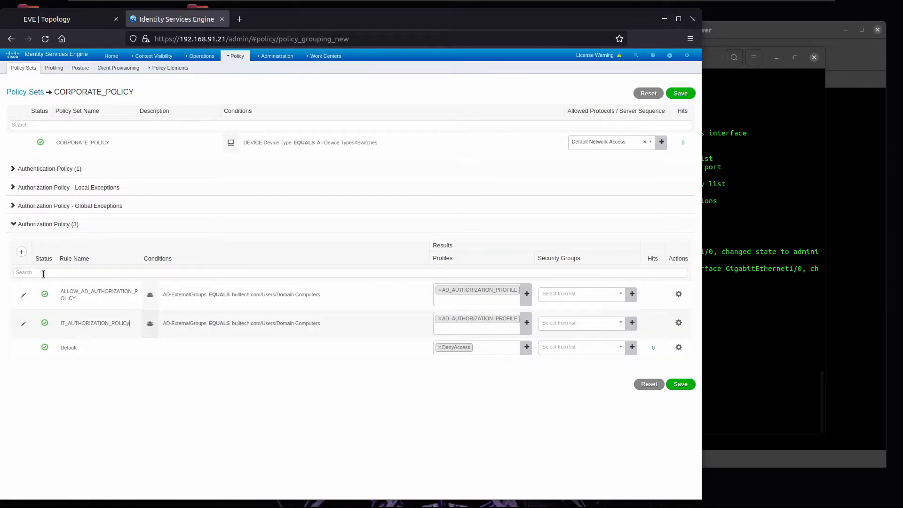
# Step: Change the IT rule's condition to bulltech.com/Users/IT AND Wired_802.1X
pyautogui.click(210, 319)
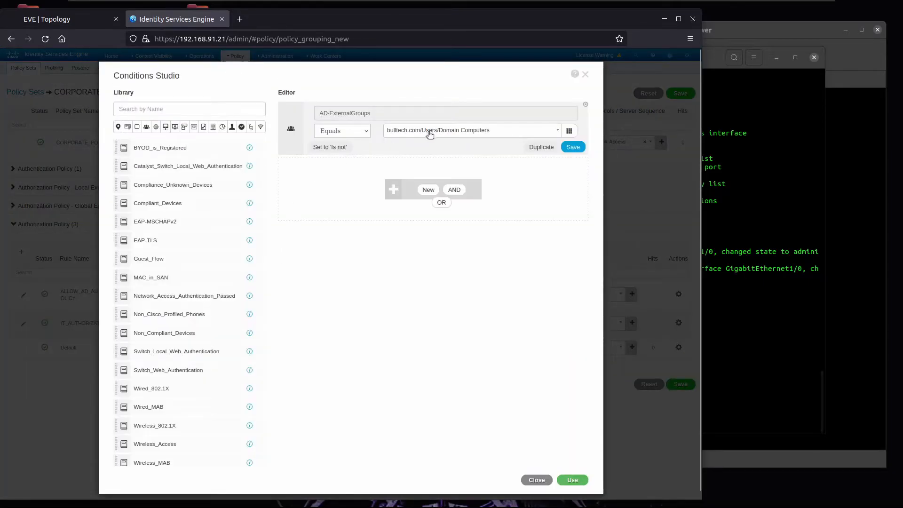
pyautogui.click(406, 129)
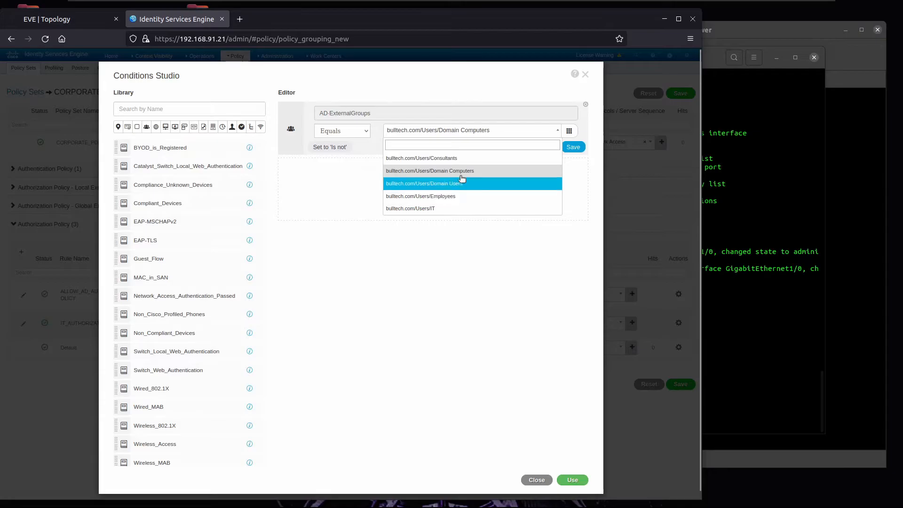
pyautogui.click(443, 208)
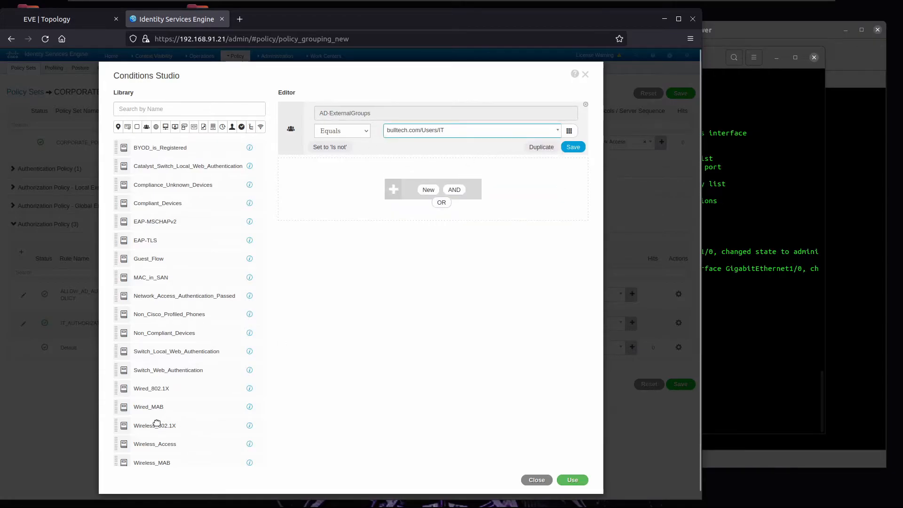
pyautogui.moveTo(152, 430); pyautogui.dragTo(169, 422)
pyautogui.moveTo(156, 392); pyautogui.dragTo(398, 211)
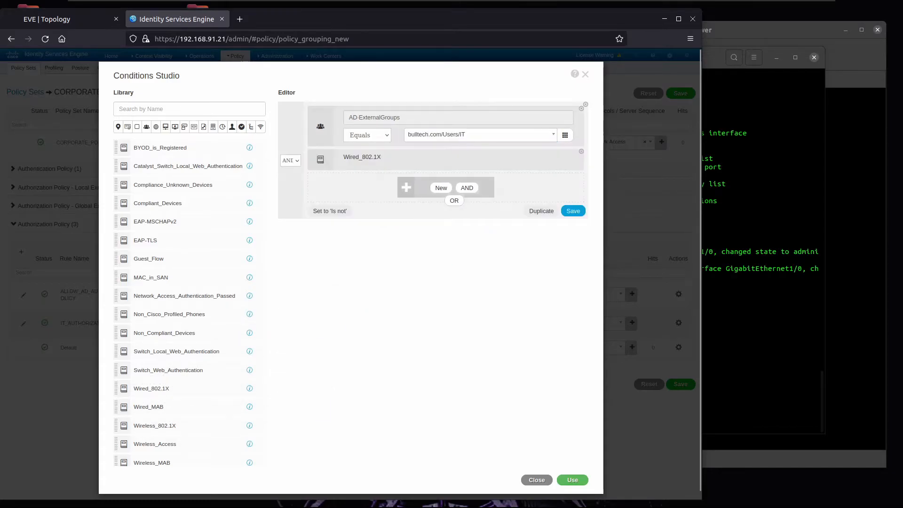
pyautogui.click(572, 480)
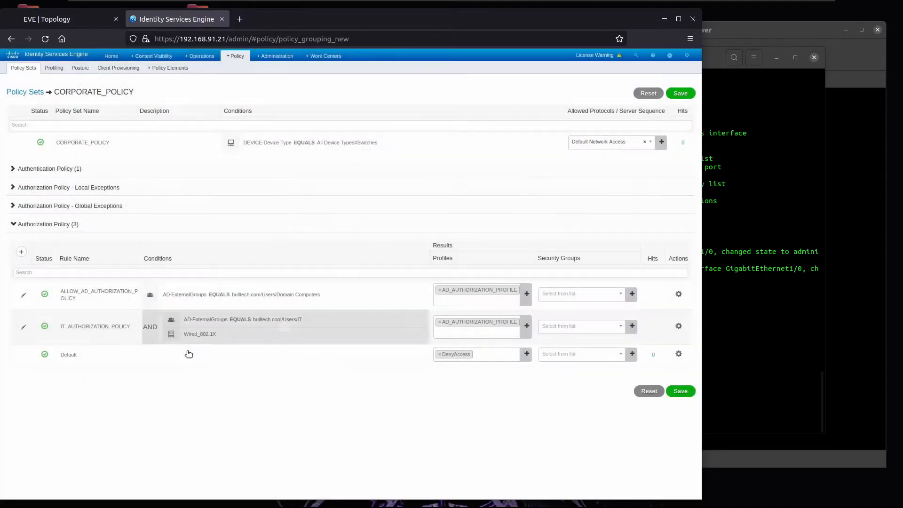
# Step: Replace the IT rule's AD_AUTHORIZATION_PROFILE with IT_AUTHORIZATION_PROFILE
pyautogui.click(440, 323)
pyautogui.click(439, 322)
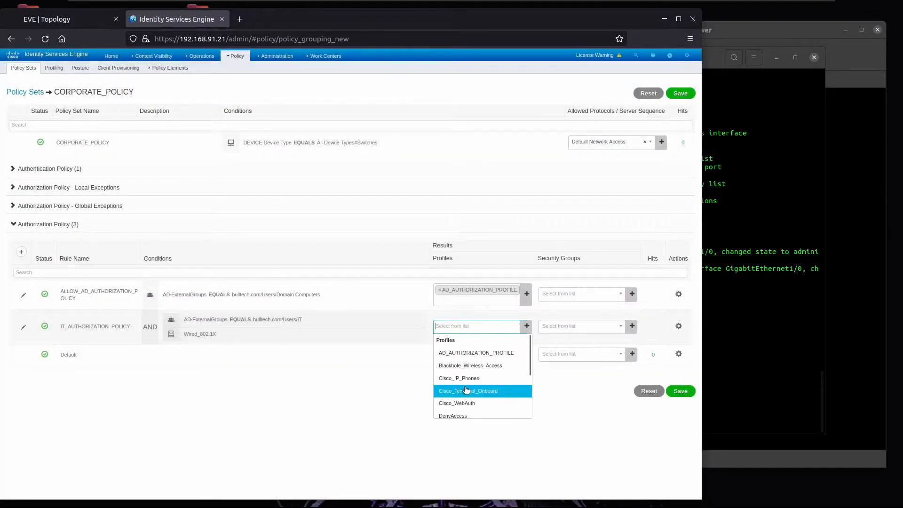
pyautogui.scroll(-3, 469, 376)
pyautogui.click(469, 363)
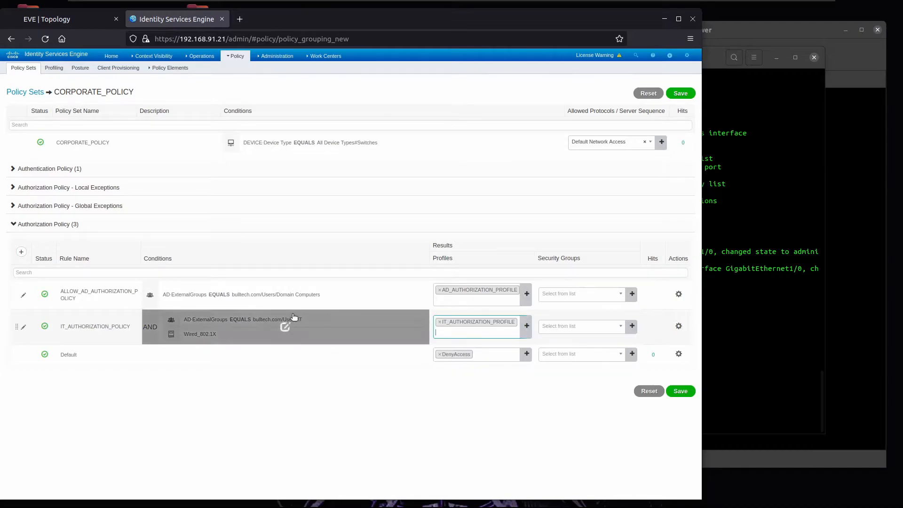
# Step: Copy the IT rule below itself as MARKETING_AUTHORIZATION_POLICY and open its Conditions Studio
pyautogui.click(678, 326)
pyautogui.click(665, 378)
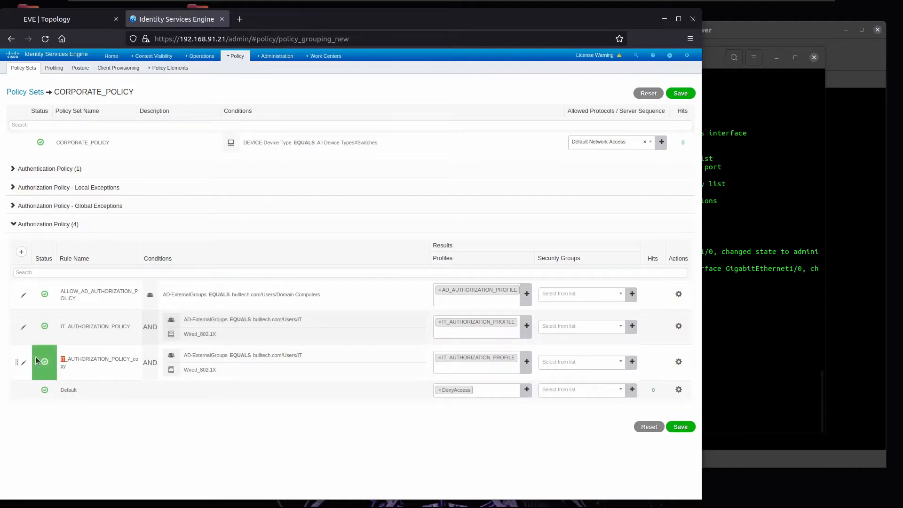
pyautogui.write('ARKETING')
pyautogui.click(110, 368)
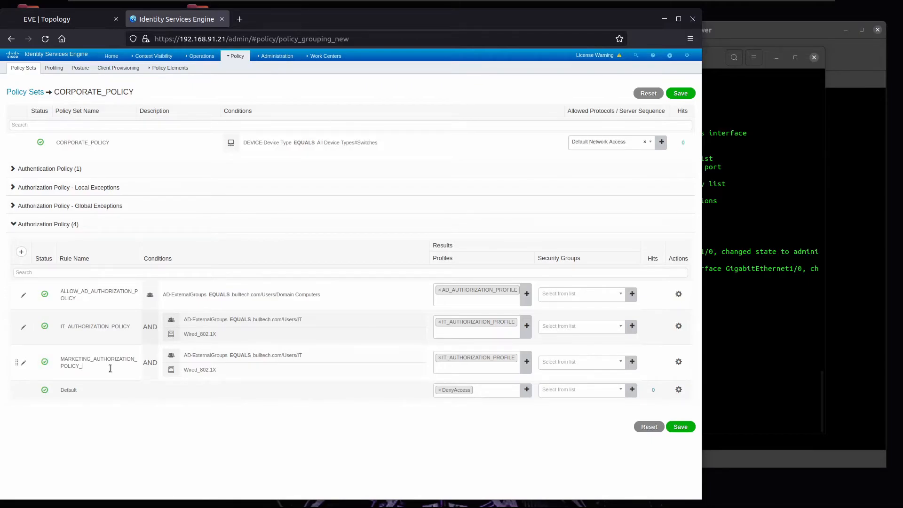
pyautogui.click(249, 356)
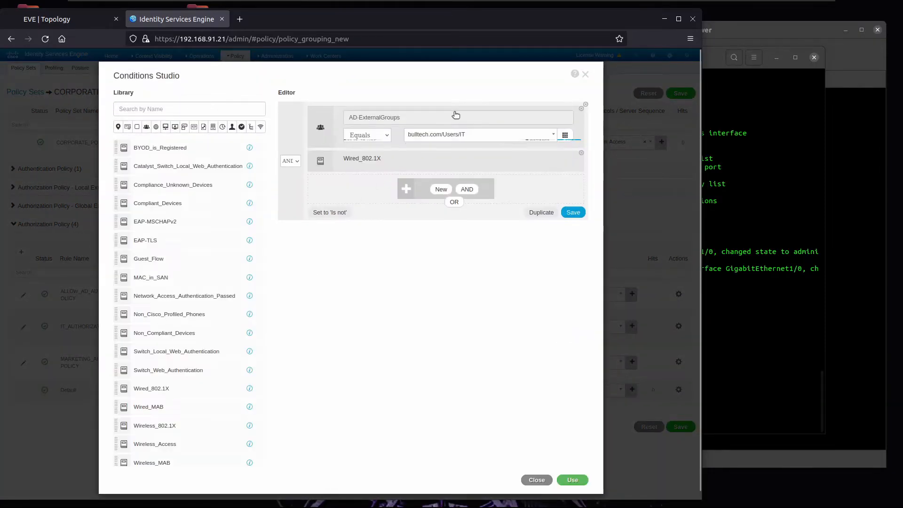
# Step: Change the first condition to IdentityGroup Name equals Endpoint Identity Groups:MARKETING_EIG
pyautogui.click(411, 120)
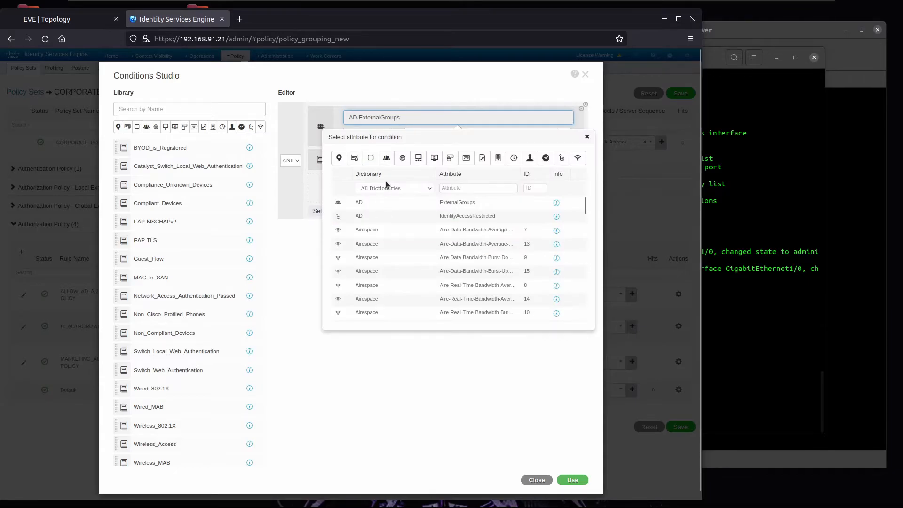
pyautogui.click(387, 159)
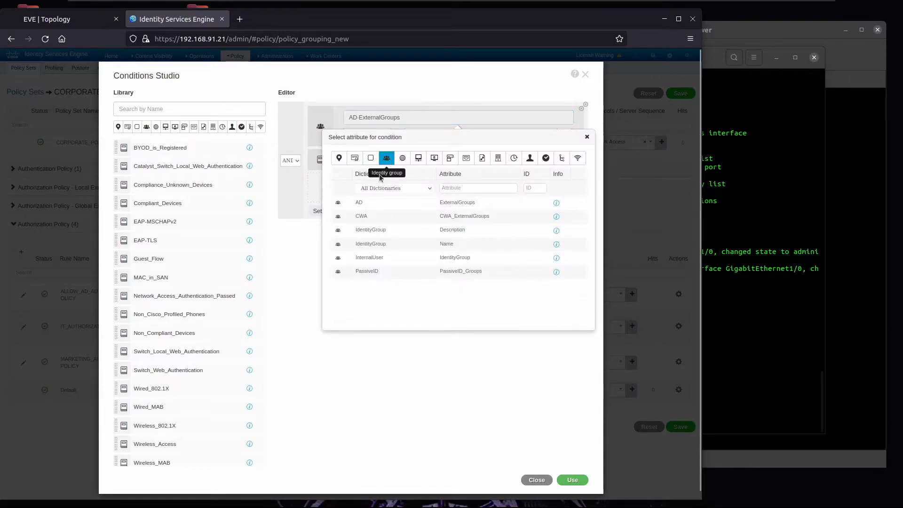
pyautogui.click(381, 243)
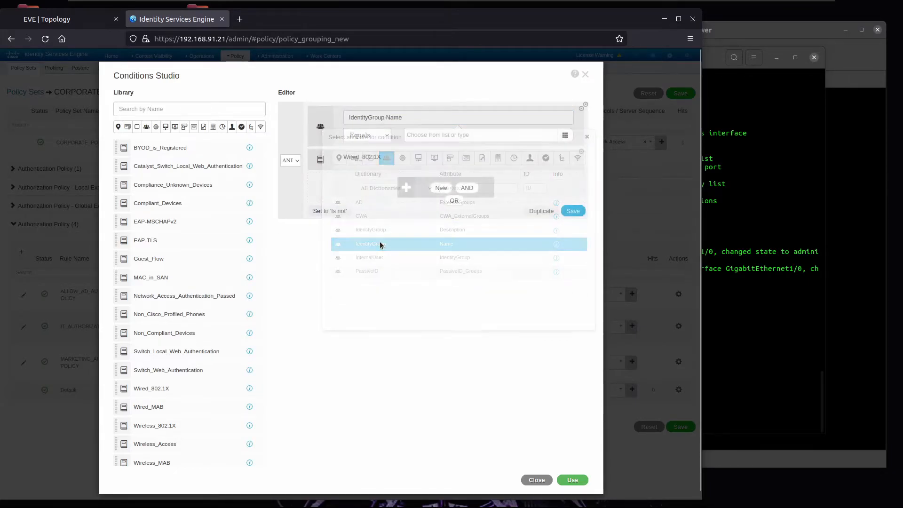
pyautogui.click(420, 134)
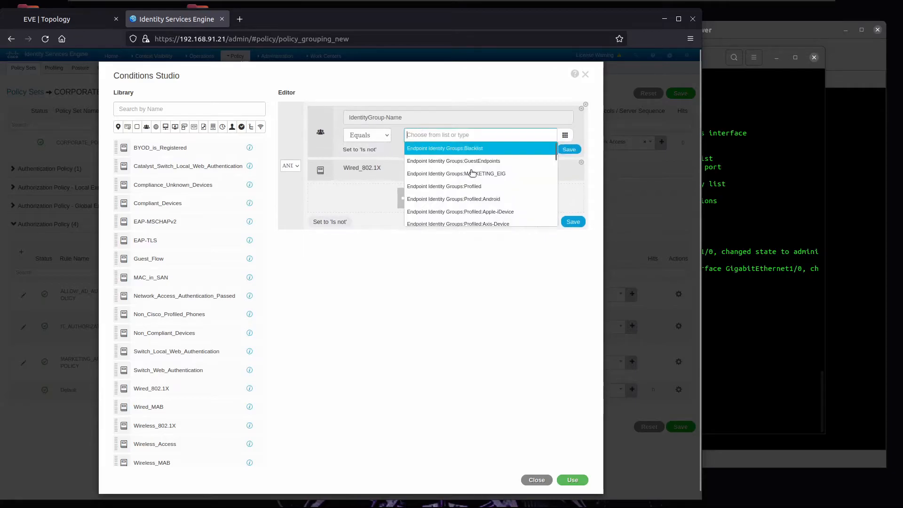
pyautogui.click(491, 174)
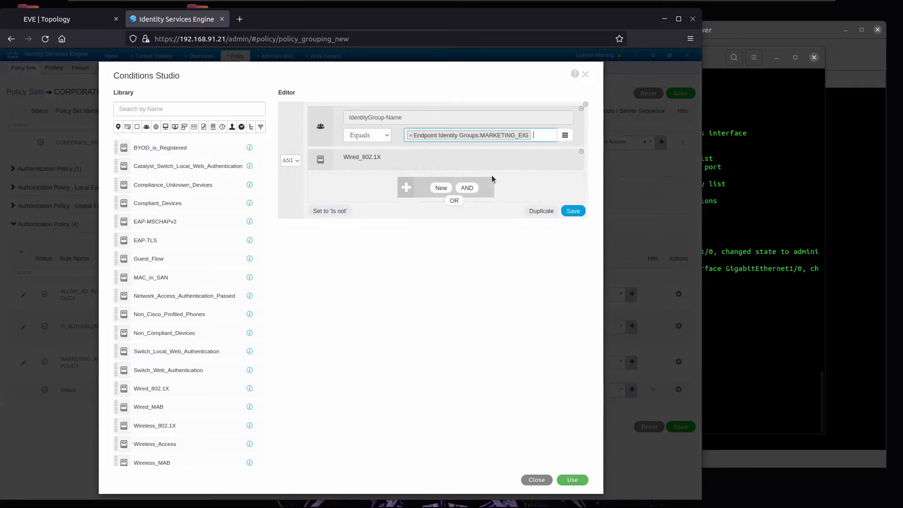
# Step: Replace Wired_802.1X with Wired_MAB and apply the conditions to the MARKETING rule
pyautogui.moveTo(566, 169)
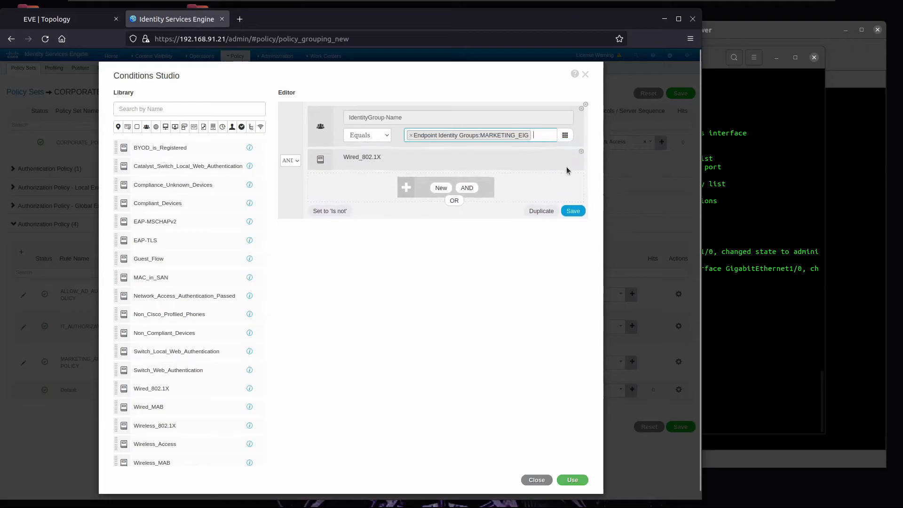
pyautogui.click(581, 152)
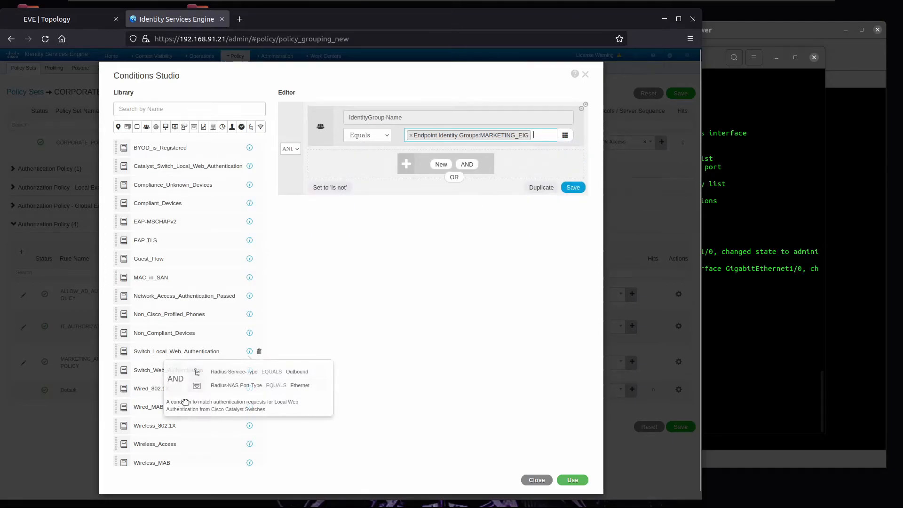
pyautogui.moveTo(157, 414); pyautogui.dragTo(388, 175)
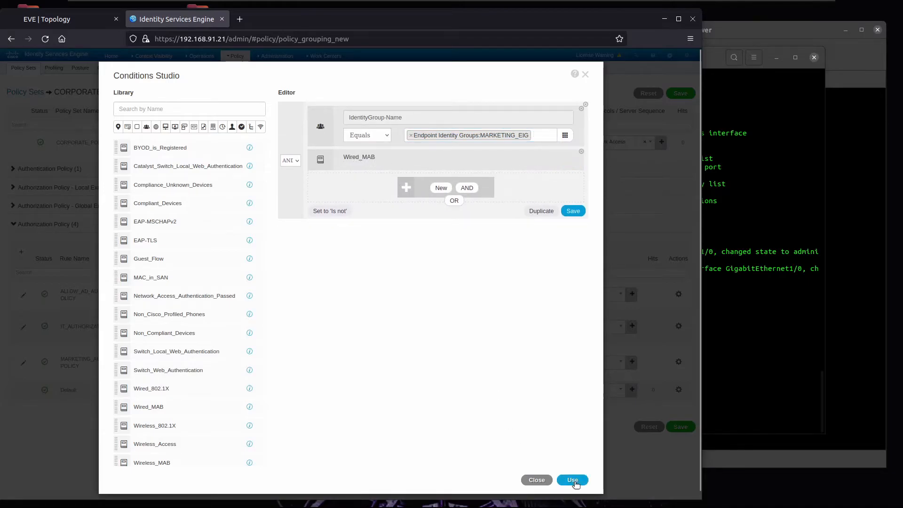
pyautogui.click(560, 480)
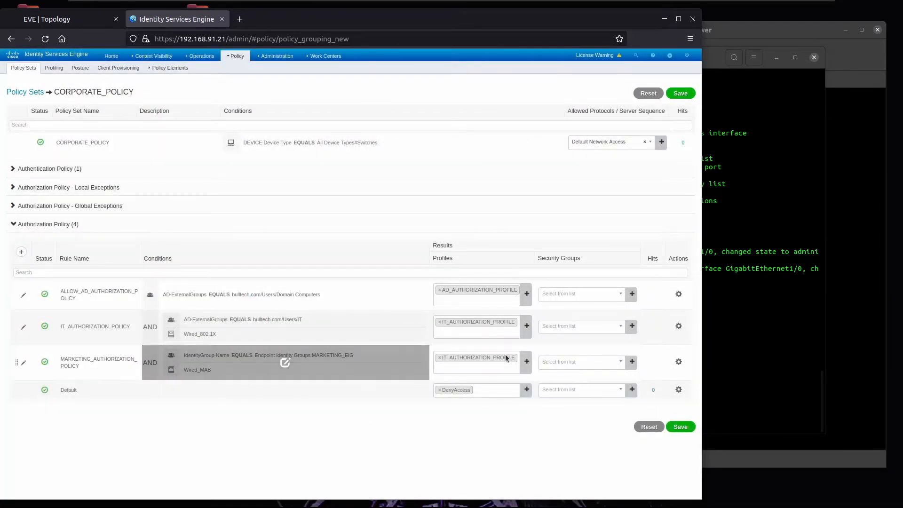
# Step: Switch the MARKETING rule's profile to MAB_AUTHORIZATION_PROFILE and save CORPORATE_POLICY
pyautogui.click(440, 357)
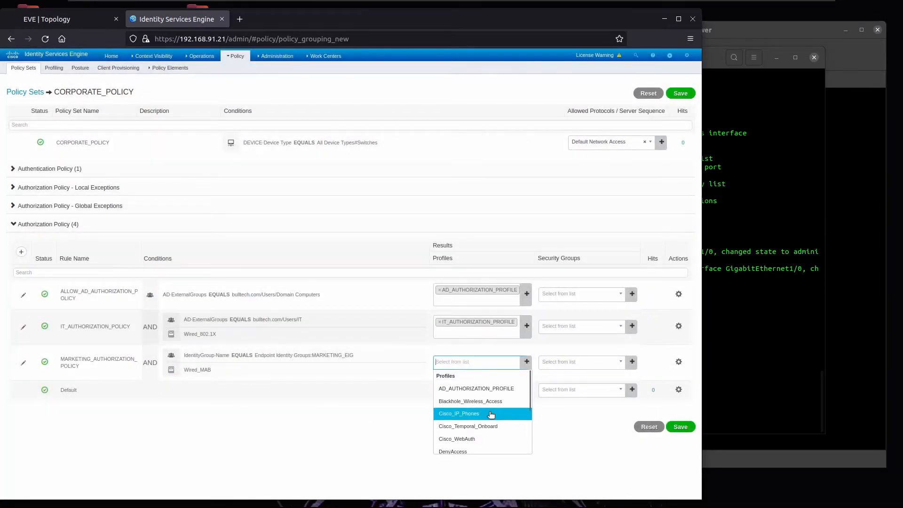
pyautogui.scroll(-1, 489, 414)
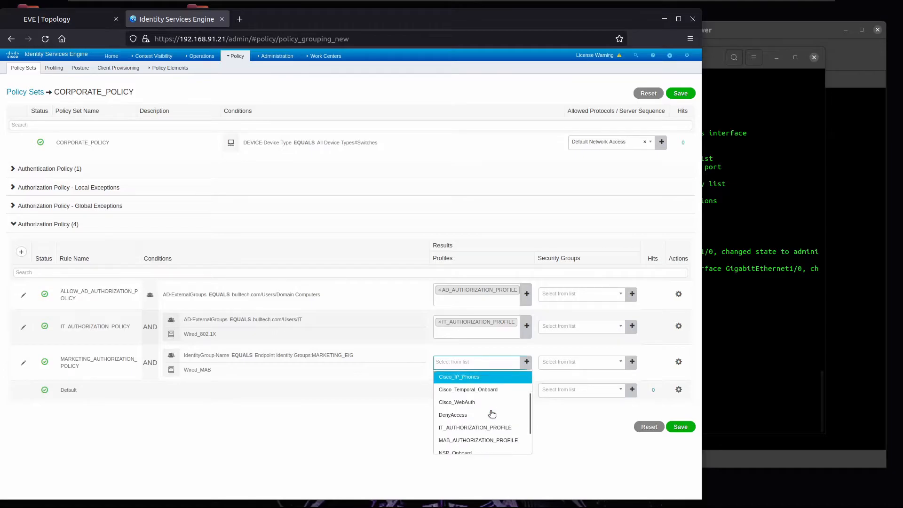
pyautogui.click(485, 440)
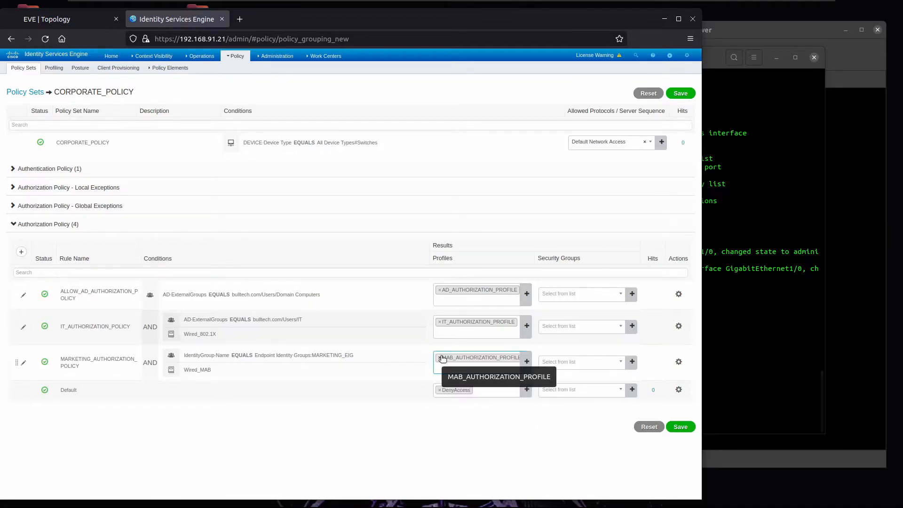
pyautogui.click(680, 426)
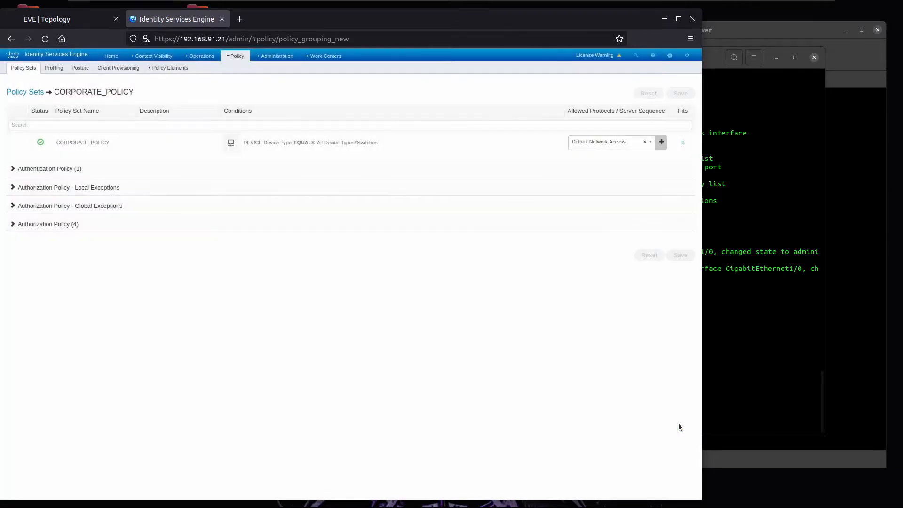
# Step: Open Operations > RADIUS > Live Logs, glancing at the sw2 terminal and EVE topology
pyautogui.moveTo(148, 58)
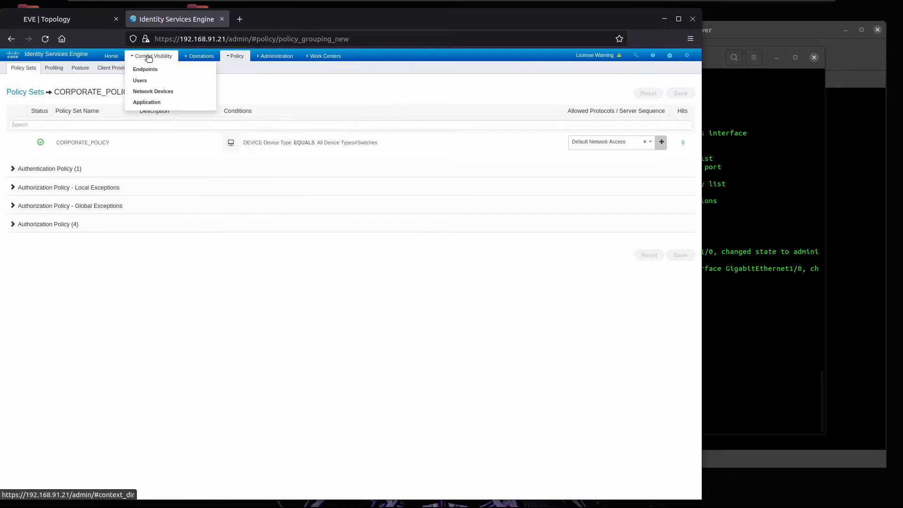
pyautogui.moveTo(201, 56)
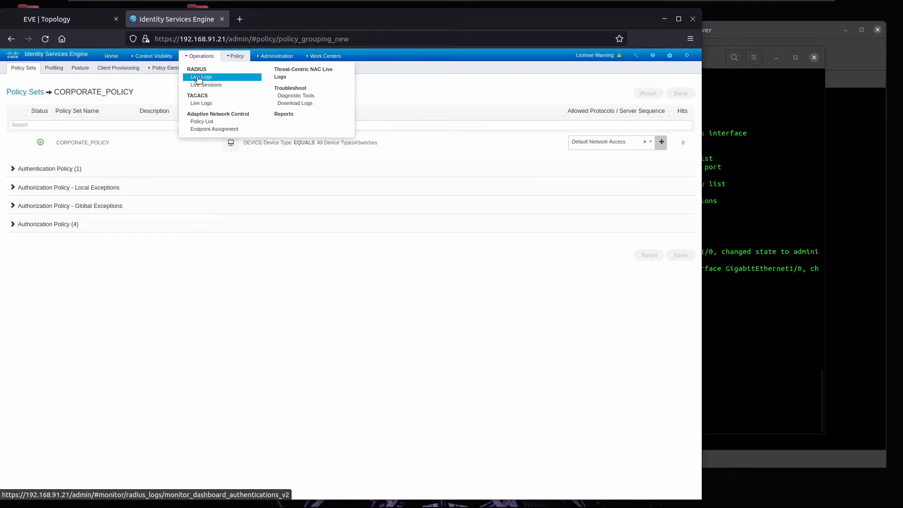
pyautogui.click(197, 77)
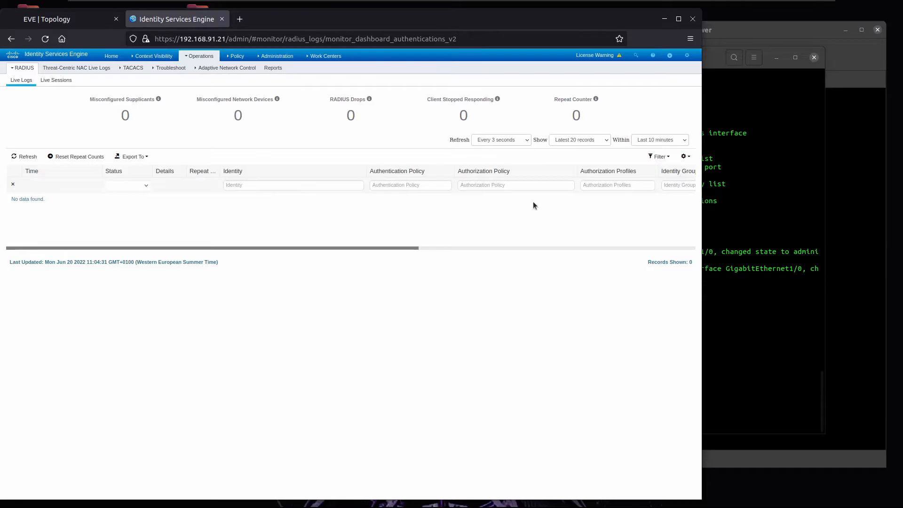
pyautogui.click(753, 197)
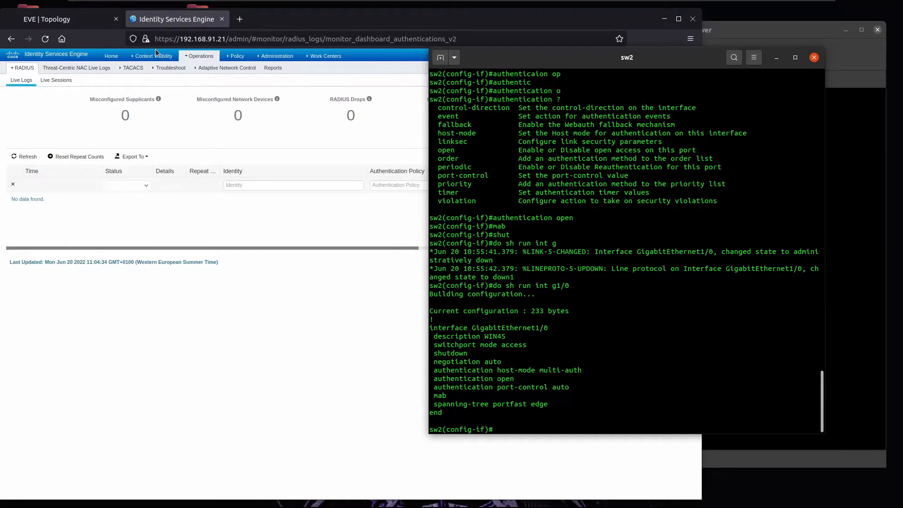
pyautogui.click(47, 18)
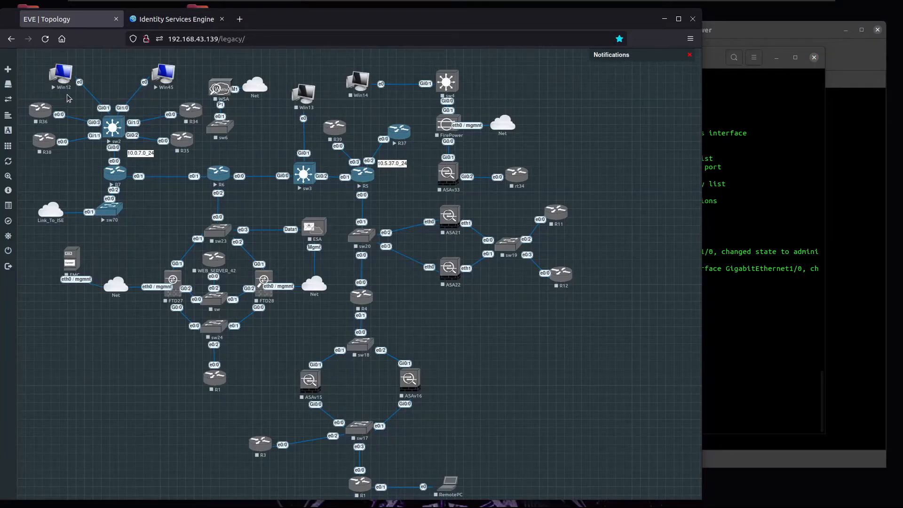
pyautogui.click(151, 24)
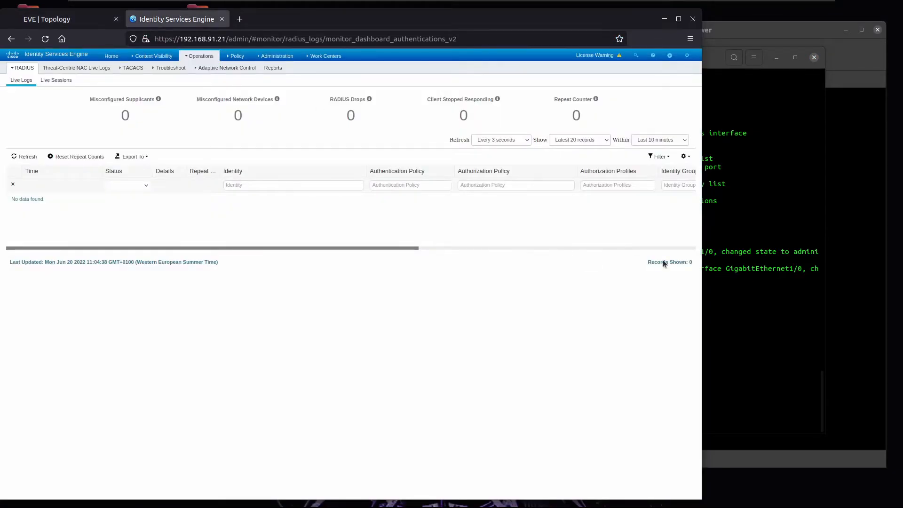
pyautogui.click(717, 261)
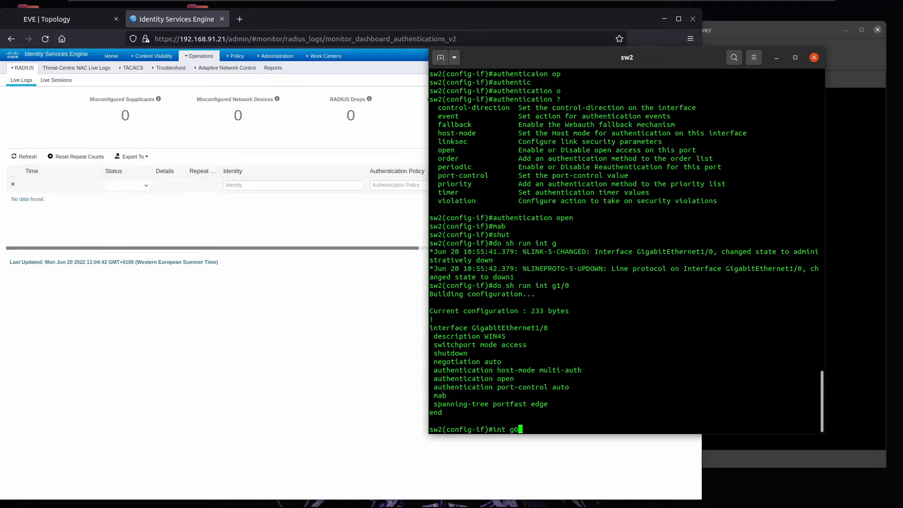
# Step: Bring sw2 interface g0/1 up with 'no shut', checking the ISE Live Logs
pyautogui.press('Return')
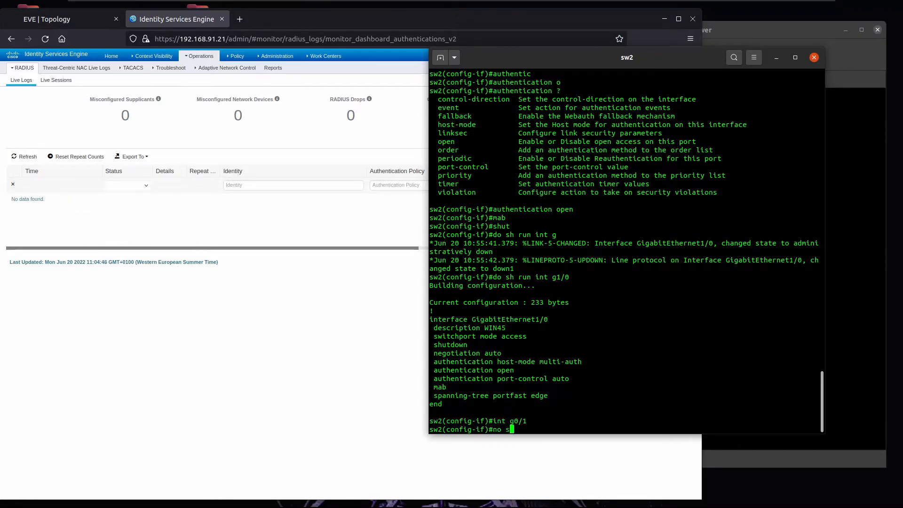
pyautogui.write('no shut')
pyautogui.press('Return')
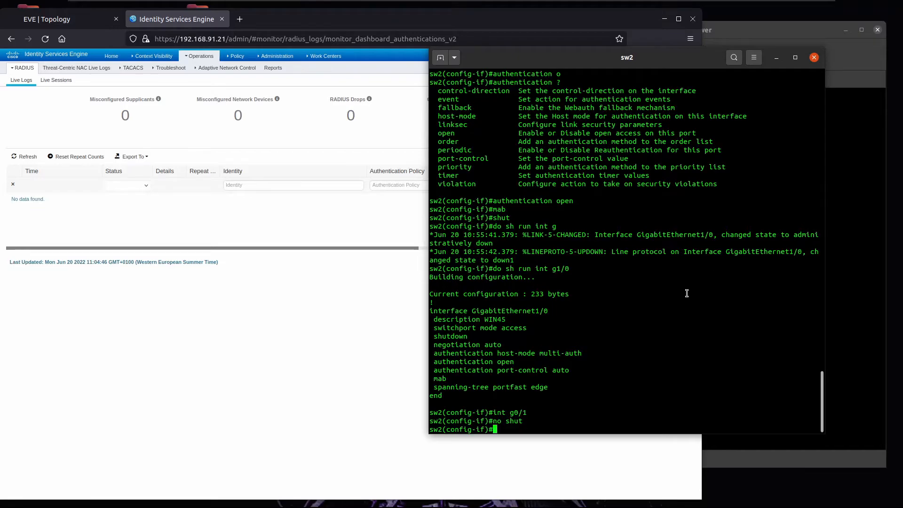
pyautogui.click(347, 228)
pyautogui.click(783, 247)
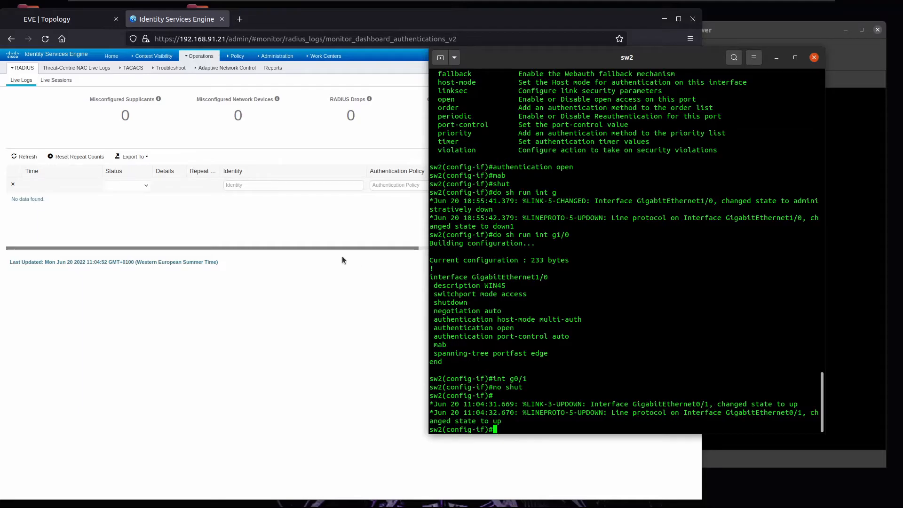
pyautogui.click(325, 227)
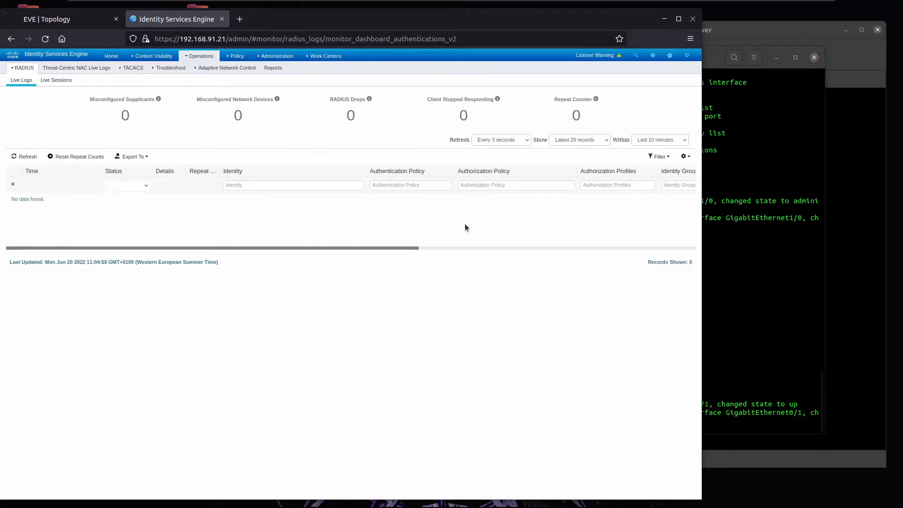
pyautogui.click(776, 230)
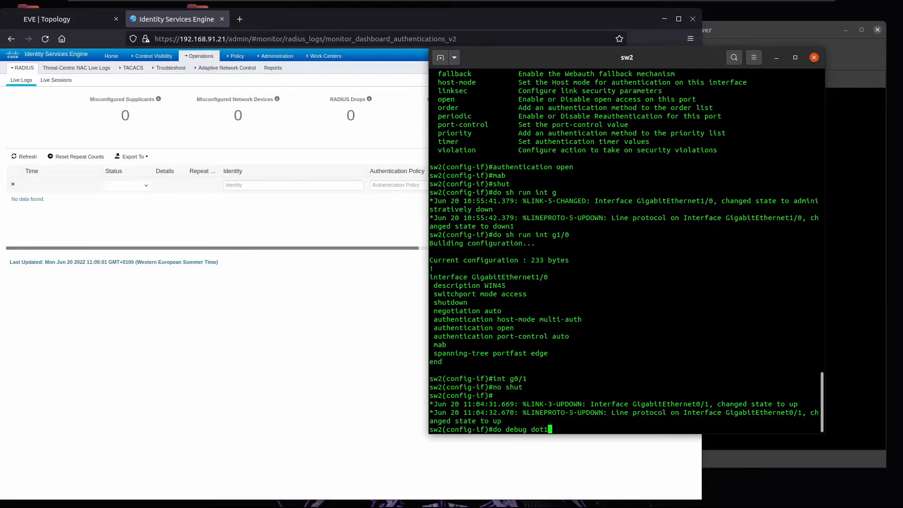
# Step: Turn on 'do debug dot1x all' on sw2, then wake the Win12 console
pyautogui.write('do debug dot1x all')
pyautogui.press('Return')
pyautogui.press('Return')
pyautogui.press('Return')
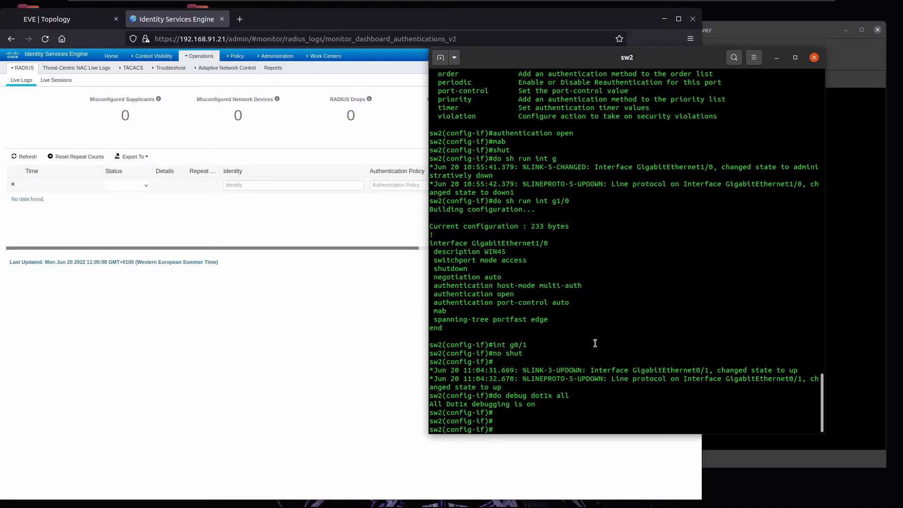
pyautogui.click(876, 88)
pyautogui.click(603, 223)
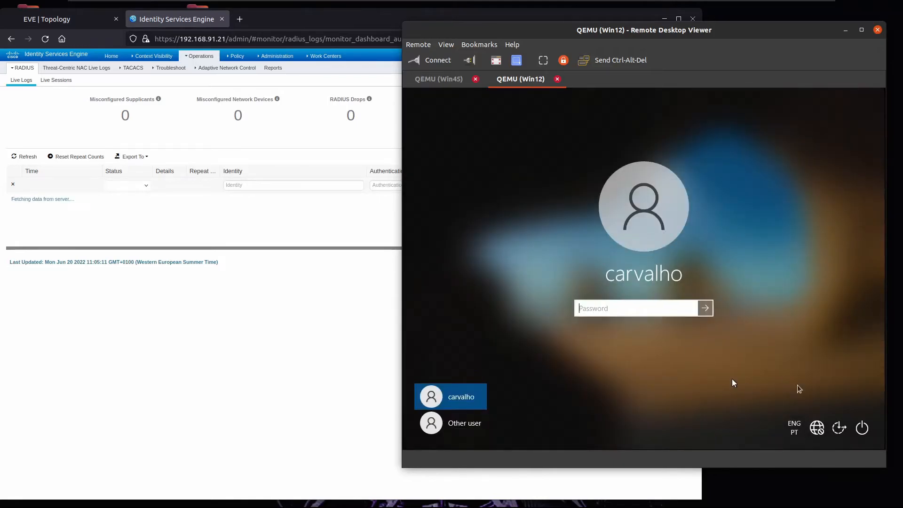
# Step: Restart Win12 from the power menu on its sign-in screen
pyautogui.click(865, 429)
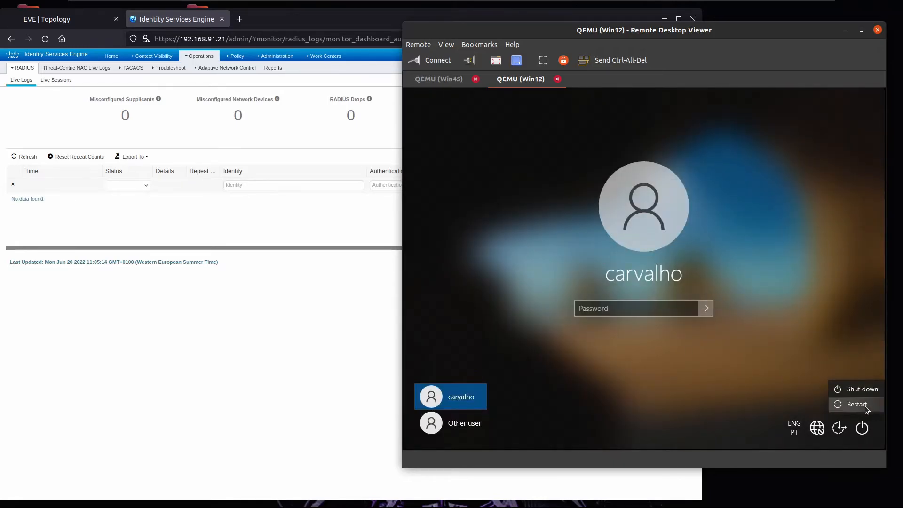
pyautogui.click(857, 405)
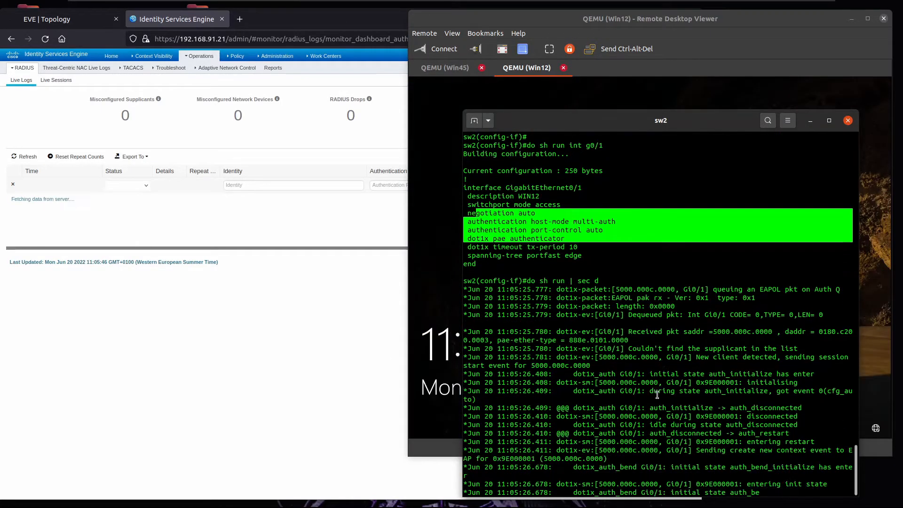
# Step: Confirm the host/win12.bulltech.com ALLOW_AD authentication in Live Logs and sw2 debug, then wake Win12's lock screen
pyautogui.click(365, 315)
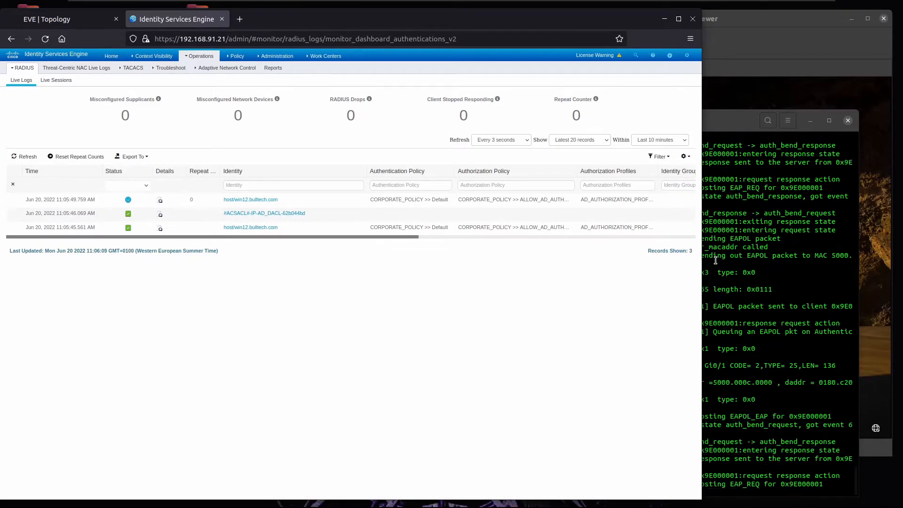
pyautogui.click(715, 260)
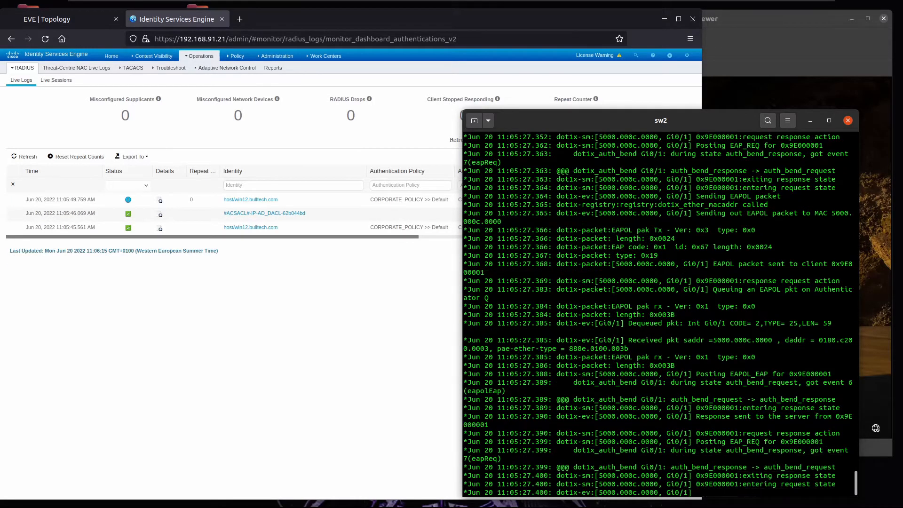
pyautogui.click(793, 83)
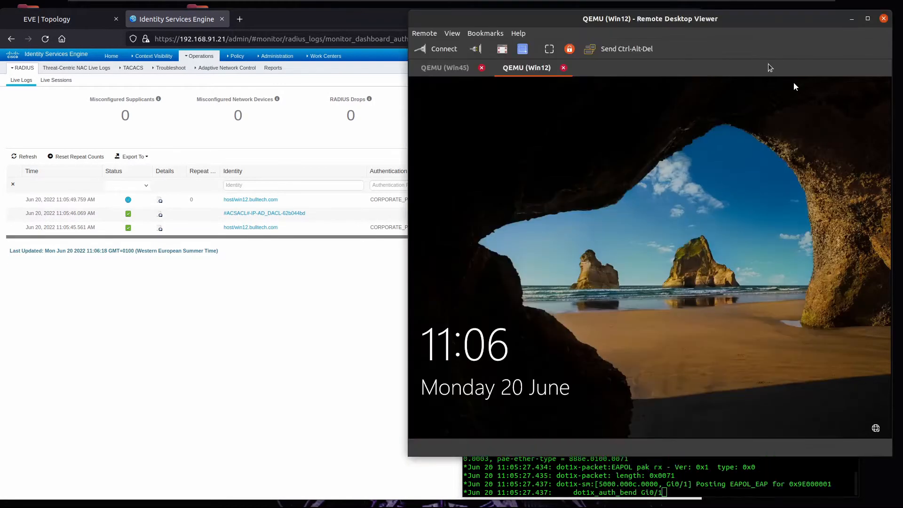
pyautogui.click(660, 280)
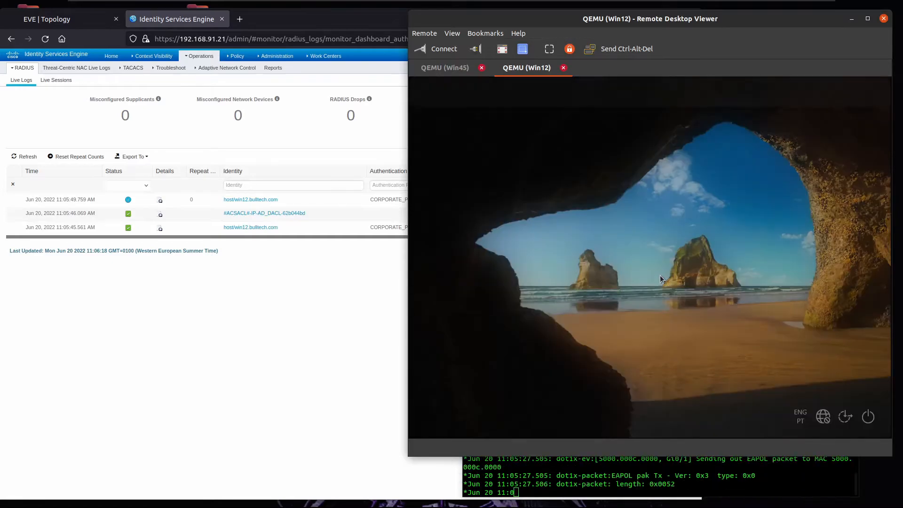
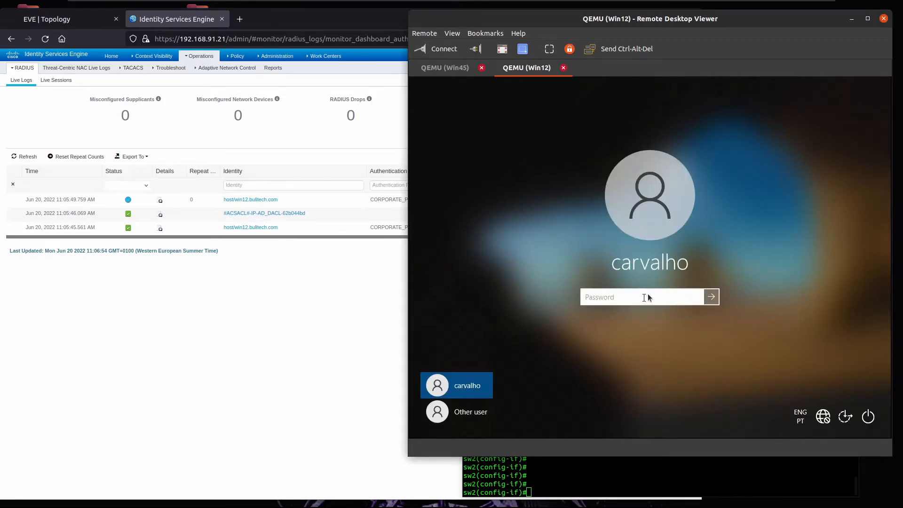
# Step: Sign Win12 in with the domain user's password, then bring the ISE live log forward
pyautogui.write('******')
pyautogui.press('Return')
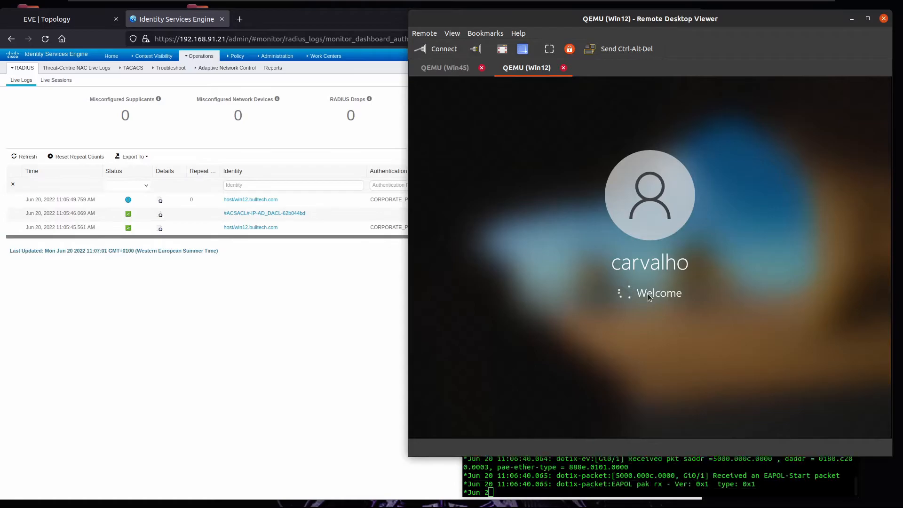
pyautogui.click(290, 333)
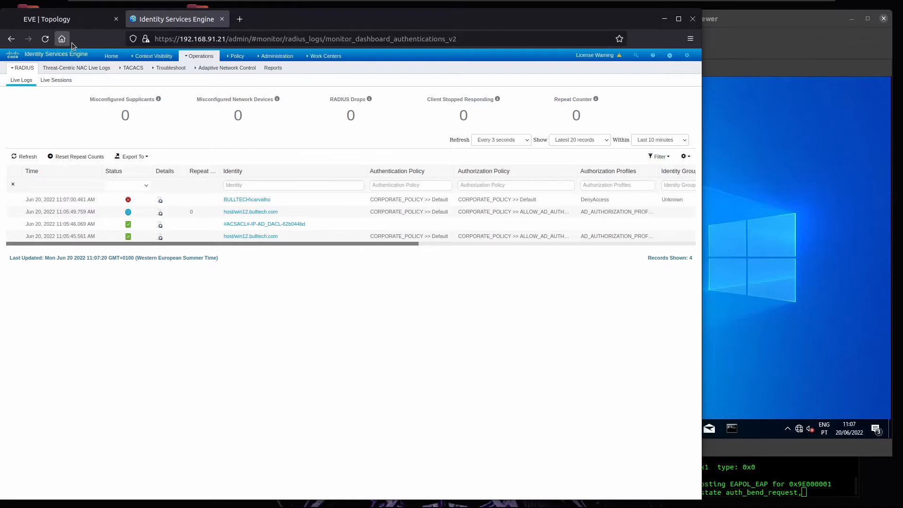
# Step: Inspect the new DenyAccess failure row in ISE Live Logs, then return to the Win12 desktop
pyautogui.click(153, 56)
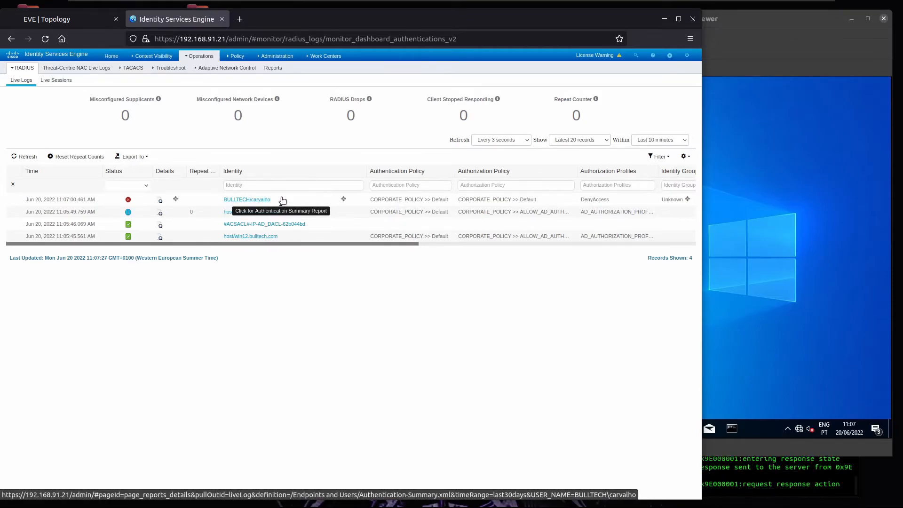
pyautogui.click(750, 54)
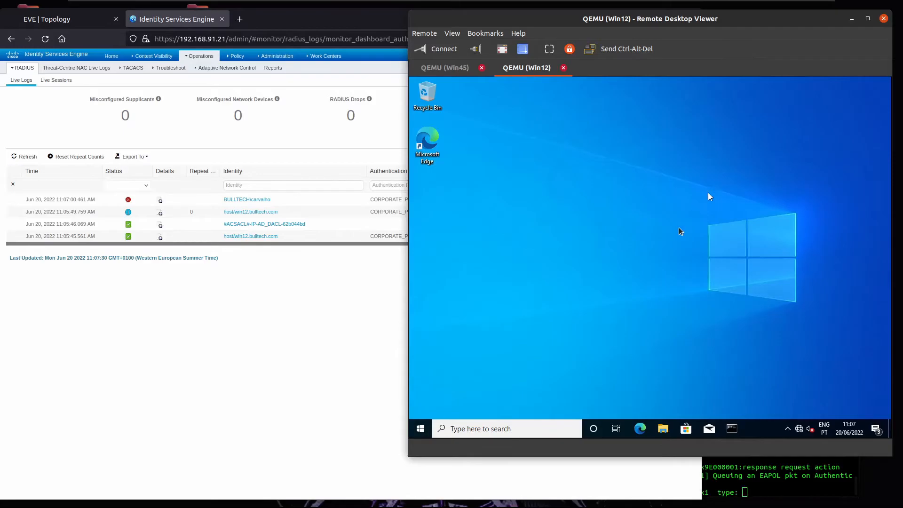
# Step: Restart Win12 through the Start button's Shut down or sign out > Restart option
pyautogui.rightClick(421, 431)
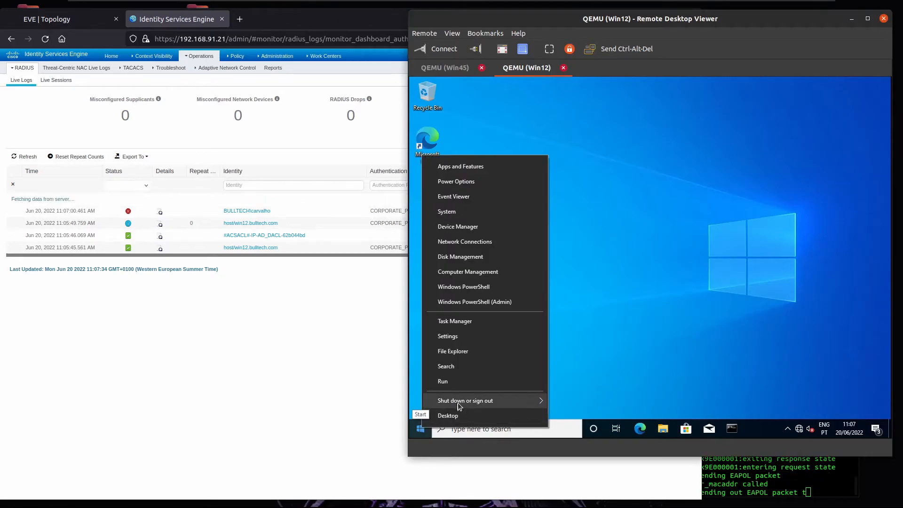
pyautogui.moveTo(517, 400)
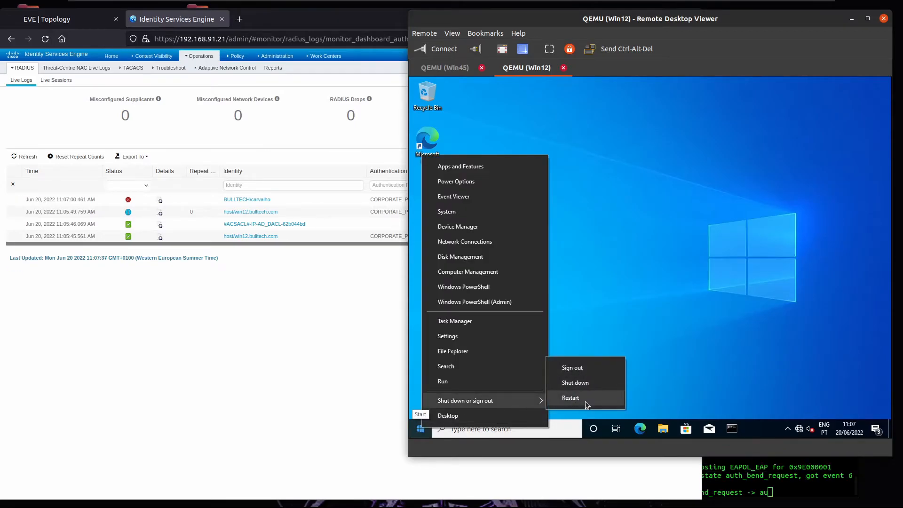
pyautogui.click(586, 402)
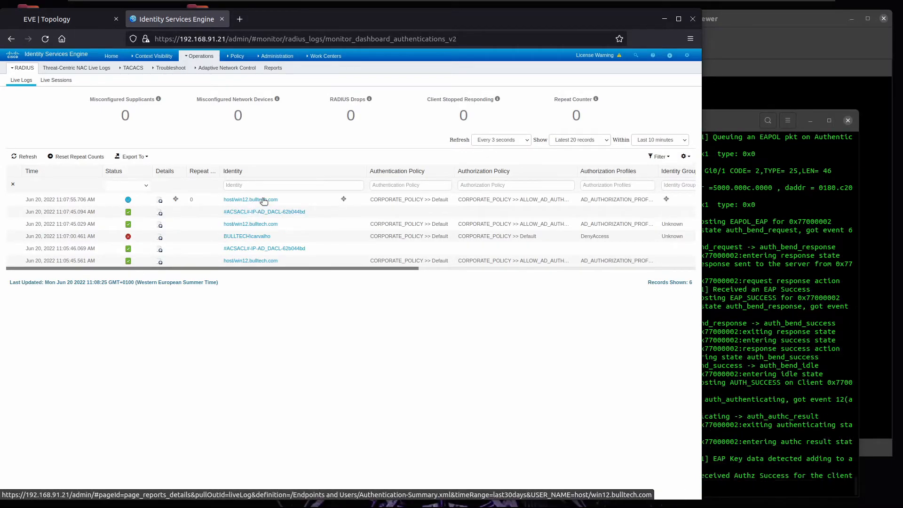
# Step: List sw2's access lists, turn off all debugging, then dismiss the rebooted Win12 lock screen
pyautogui.click(736, 118)
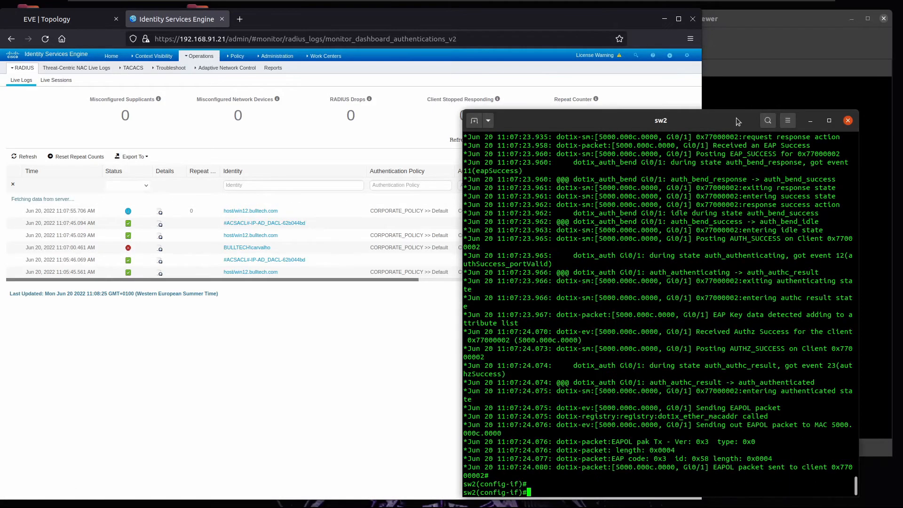
pyautogui.click(736, 73)
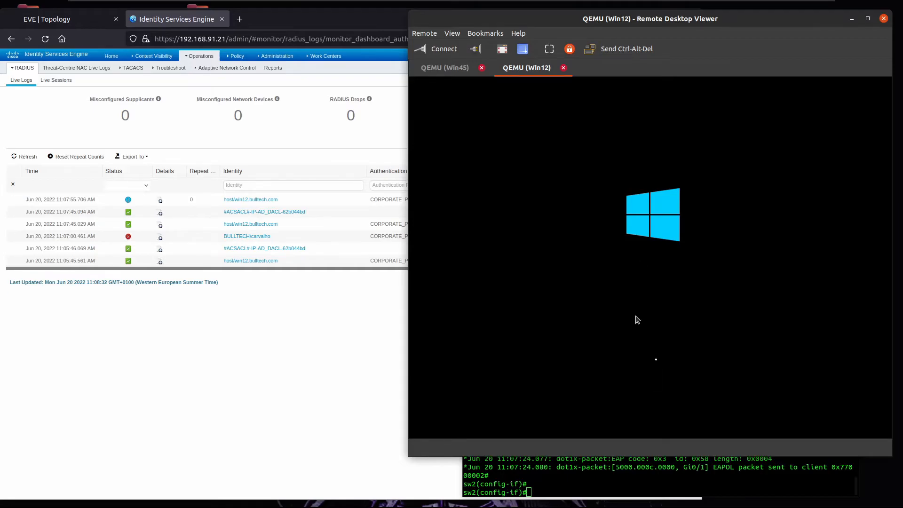
pyautogui.click(593, 473)
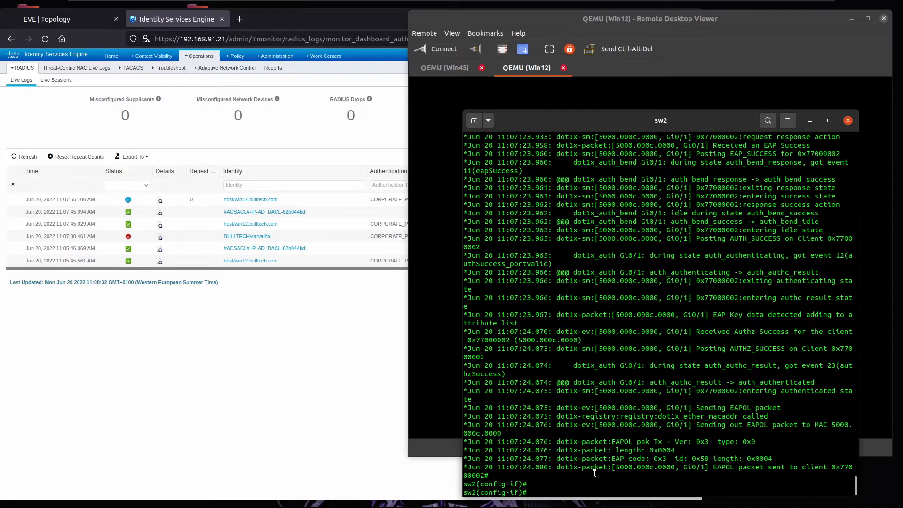
pyautogui.write('do s')
pyautogui.press('Return')
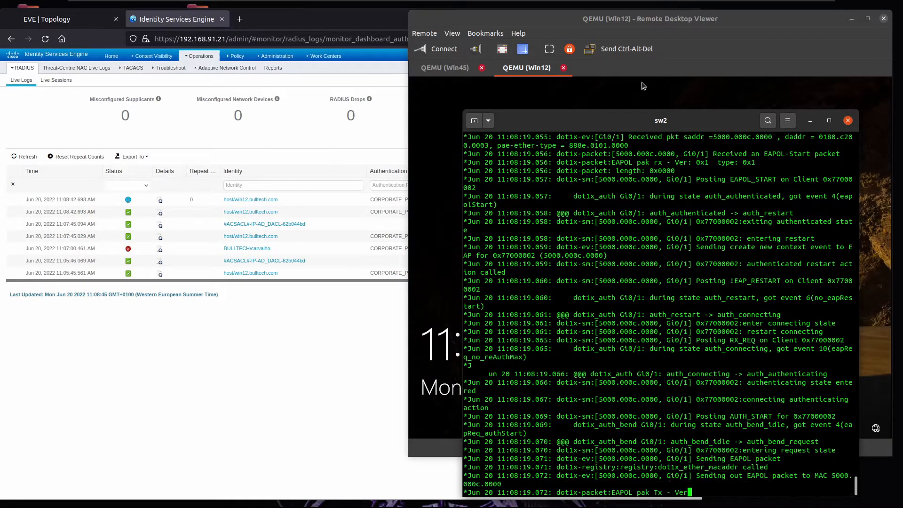
pyautogui.click(653, 70)
pyautogui.click(648, 301)
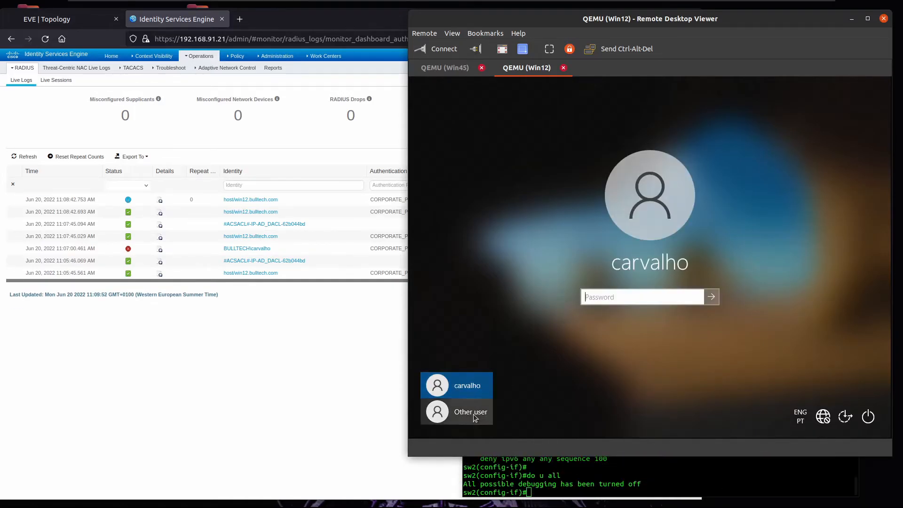
# Step: Sign in to Win12 via Other user with the second domain user's username and password
pyautogui.click(473, 414)
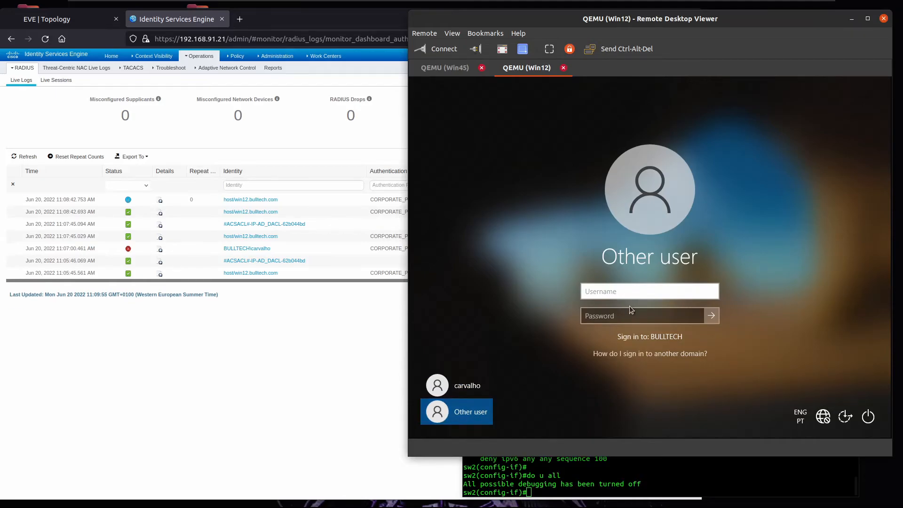
pyautogui.write('silesio')
pyautogui.press('Tab')
pyautogui.write('****')
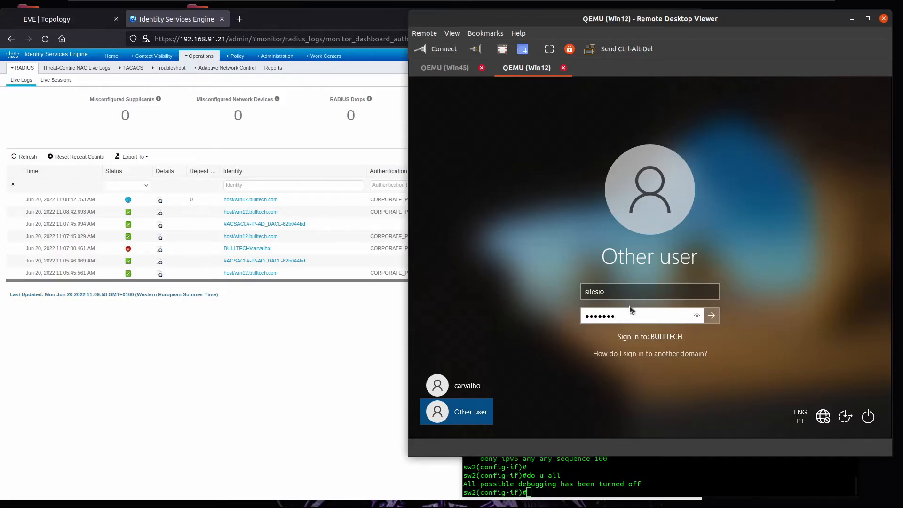
pyautogui.write('***')
pyautogui.press('Return')
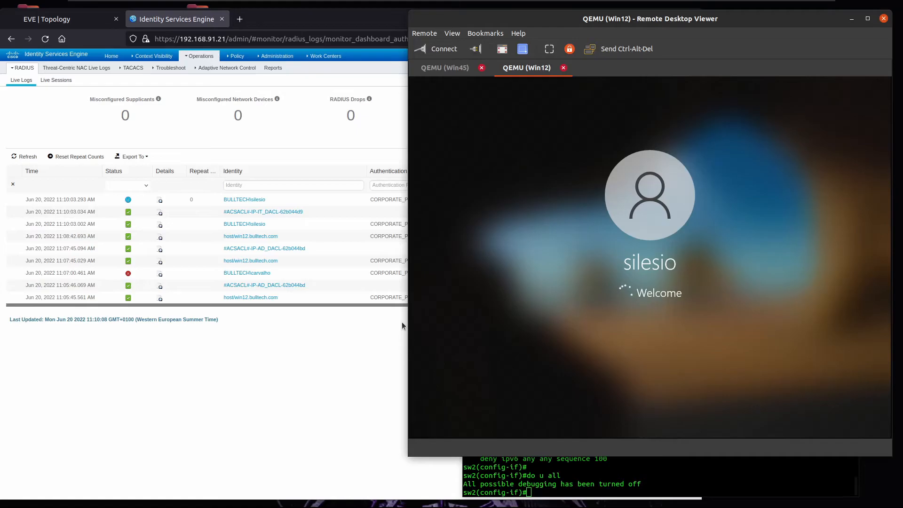
# Step: Widen the ISE window and Authorization Policy column to read IT_AUTHORIZATION_POLICY and IT_AUTHORIZATION_PROFILE
pyautogui.click(329, 334)
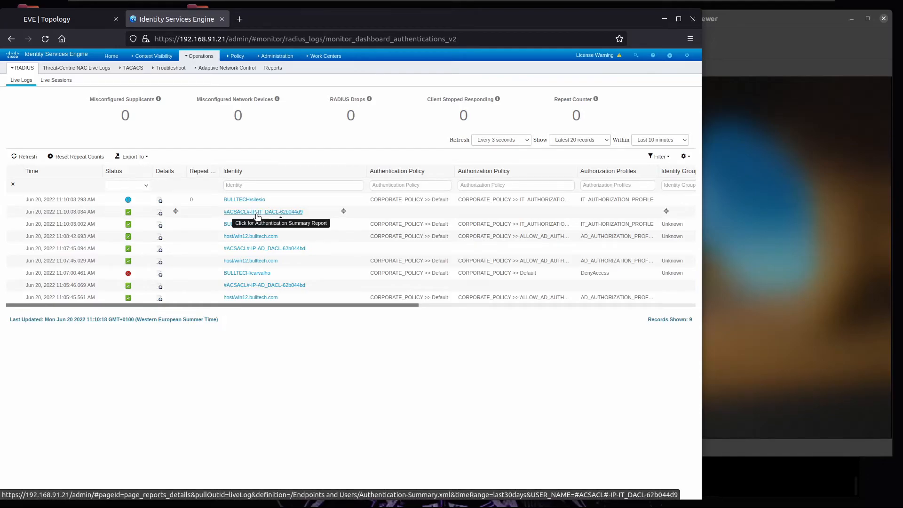
pyautogui.moveTo(701, 124); pyautogui.dragTo(823, 117)
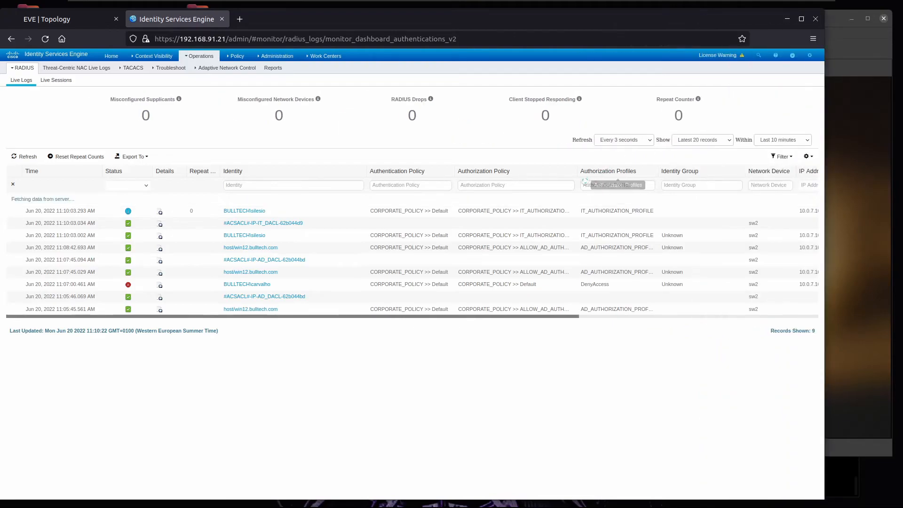
pyautogui.moveTo(577, 171); pyautogui.dragTo(613, 168)
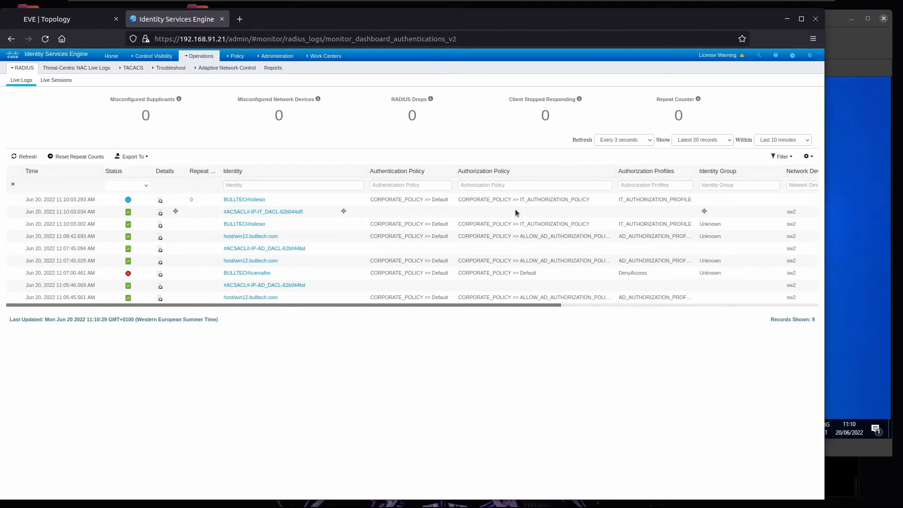
pyautogui.moveTo(522, 198); pyautogui.dragTo(685, 199)
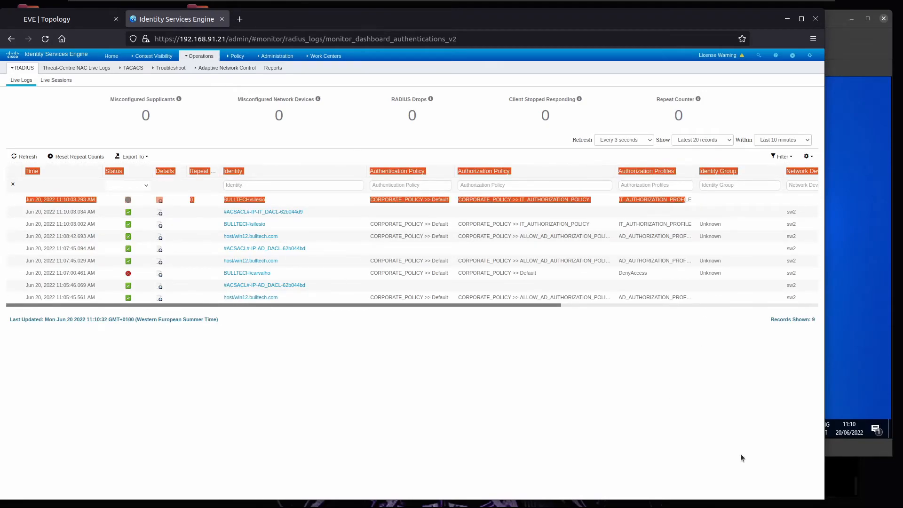
# Step: Run 'do sh access-list' on sw2 and highlight the per-user IT_DACL access list
pyautogui.click(845, 482)
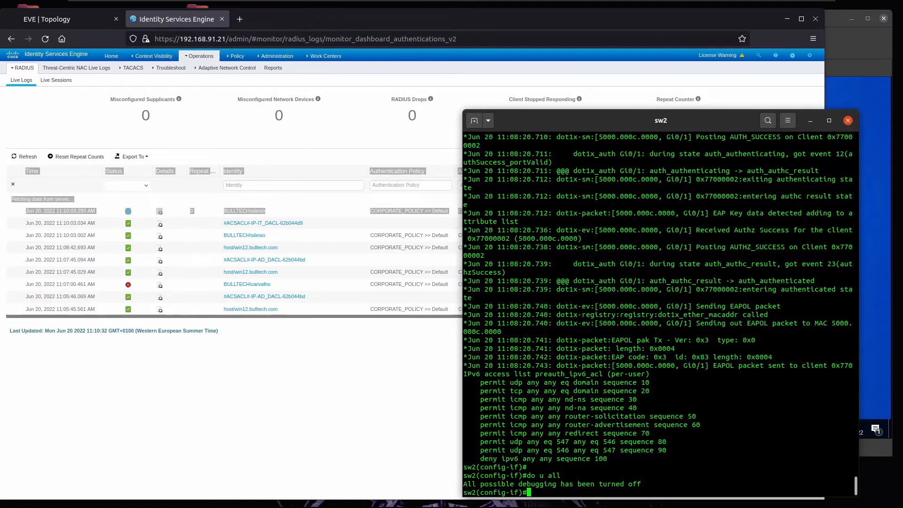
pyautogui.press('Return')
pyautogui.write('do sh access-list')
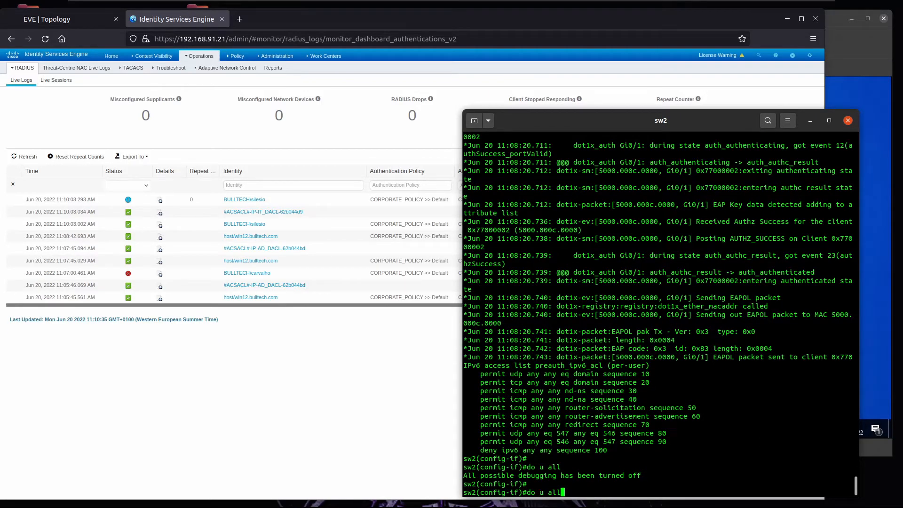
pyautogui.press('Return')
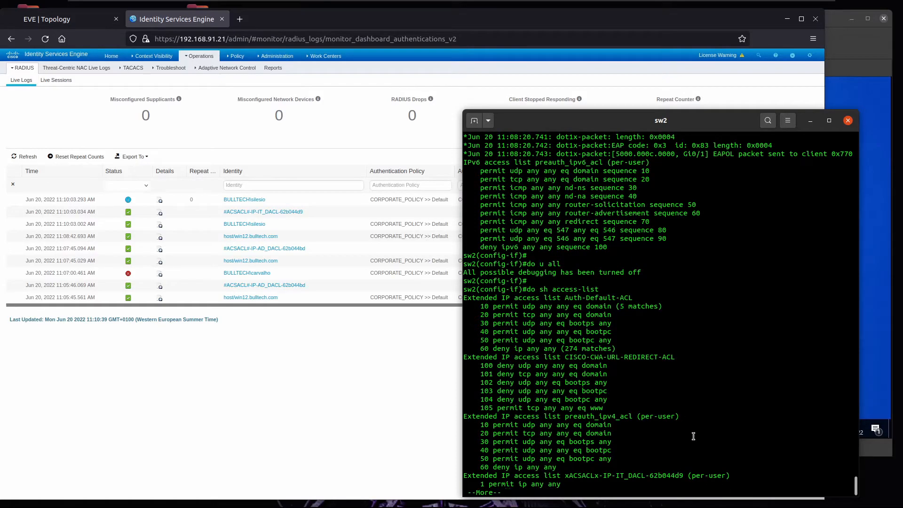
pyautogui.press('space')
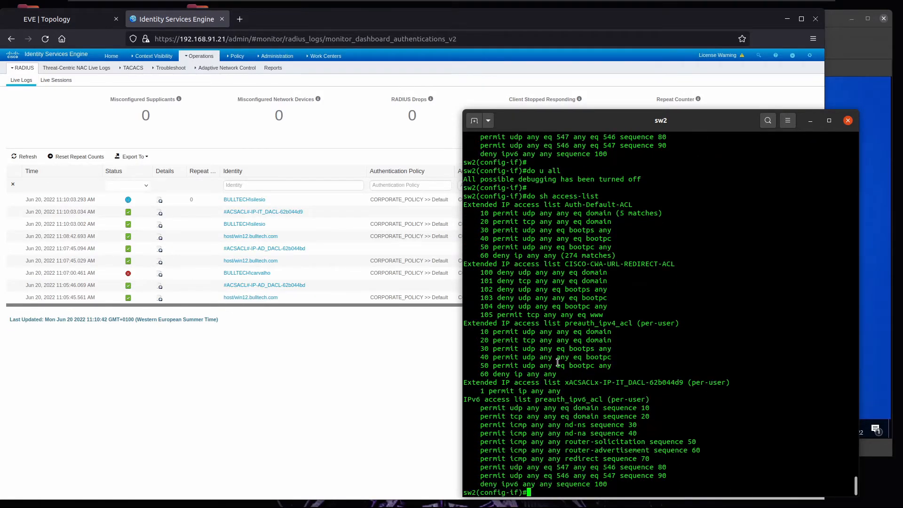
pyautogui.moveTo(593, 382); pyautogui.dragTo(653, 387)
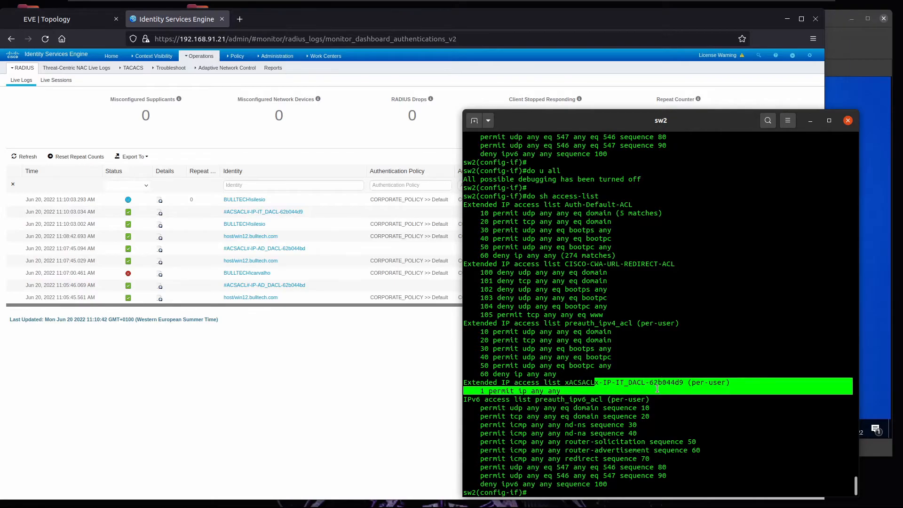
pyautogui.click(685, 341)
# Step: Show g0/1 authentication session details, marking Authorized status, the IT_DACL ACL and dot1x success
pyautogui.write('do sh ')
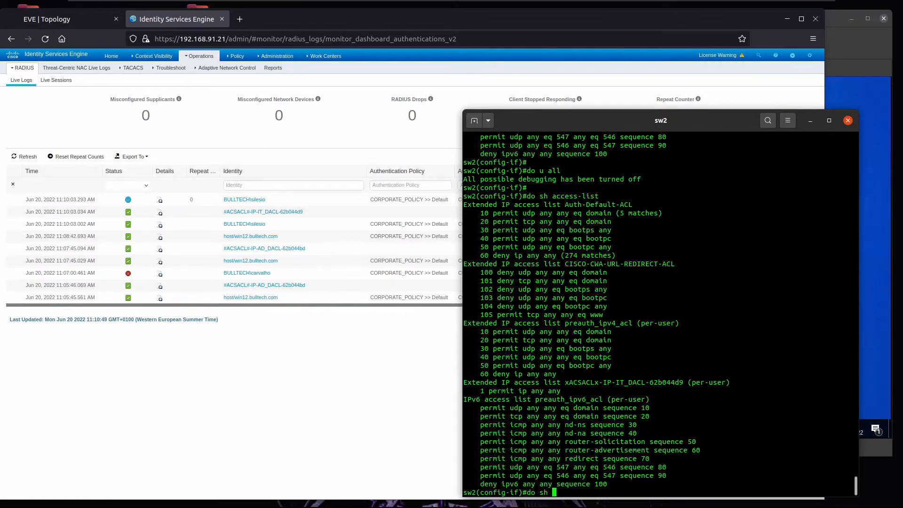
pyautogui.write('int')
pyautogui.press('BackSpace')
pyautogui.press('BackSpace')
pyautogui.write('authentica ses int g1')
pyautogui.write('/1 de')
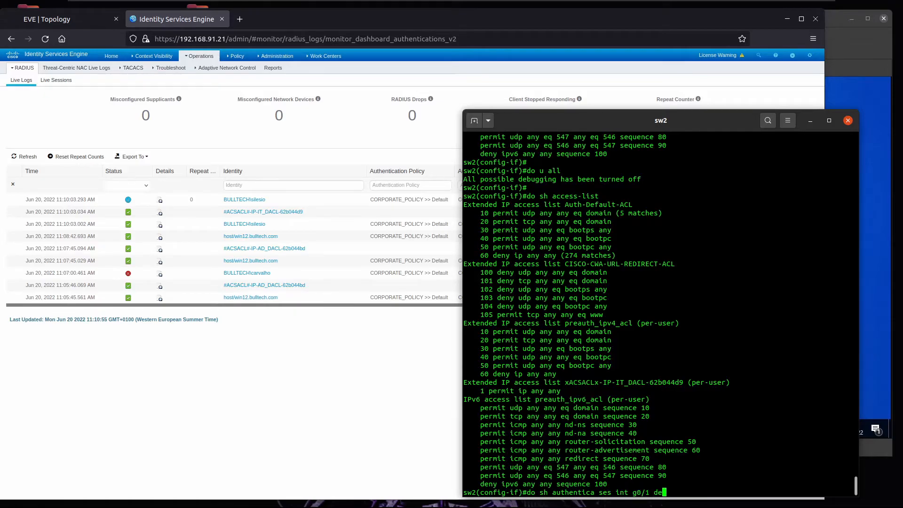
pyautogui.press('Return')
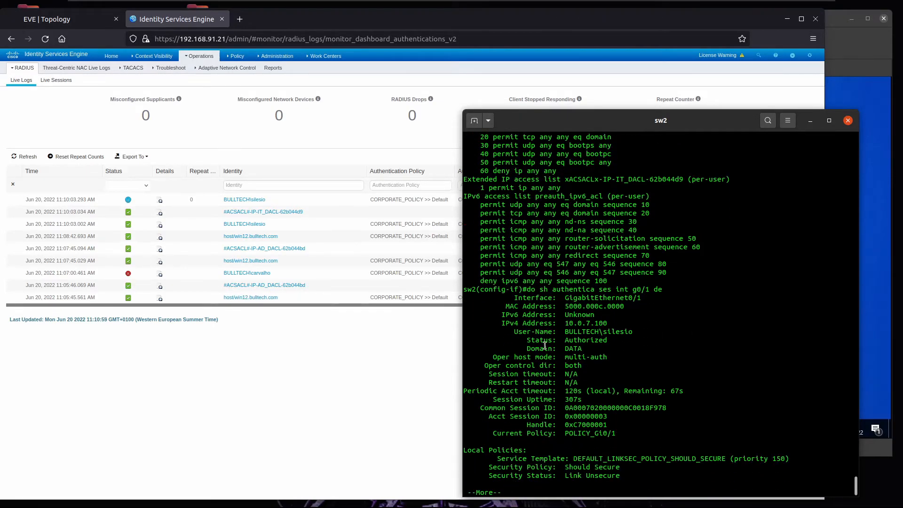
pyautogui.moveTo(565, 323); pyautogui.dragTo(536, 306)
pyautogui.moveTo(560, 342); pyautogui.dragTo(614, 336)
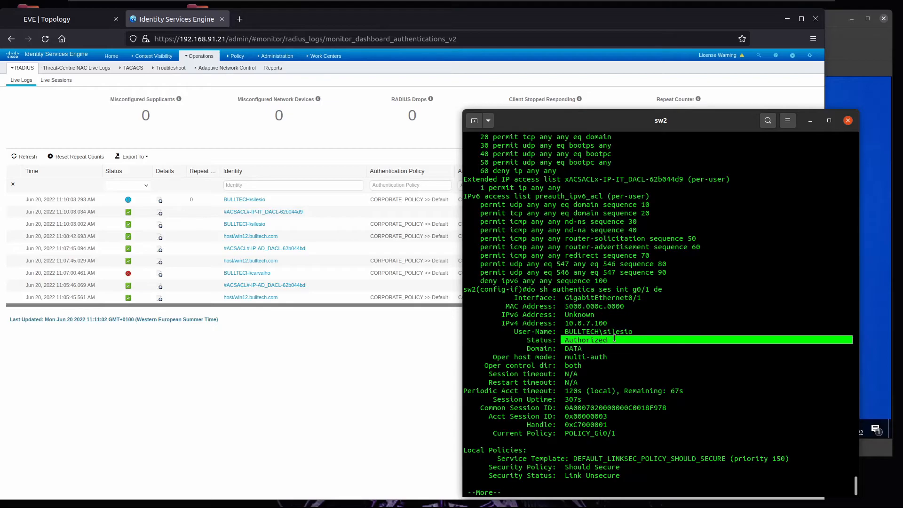
pyautogui.click(575, 369)
pyautogui.press('space')
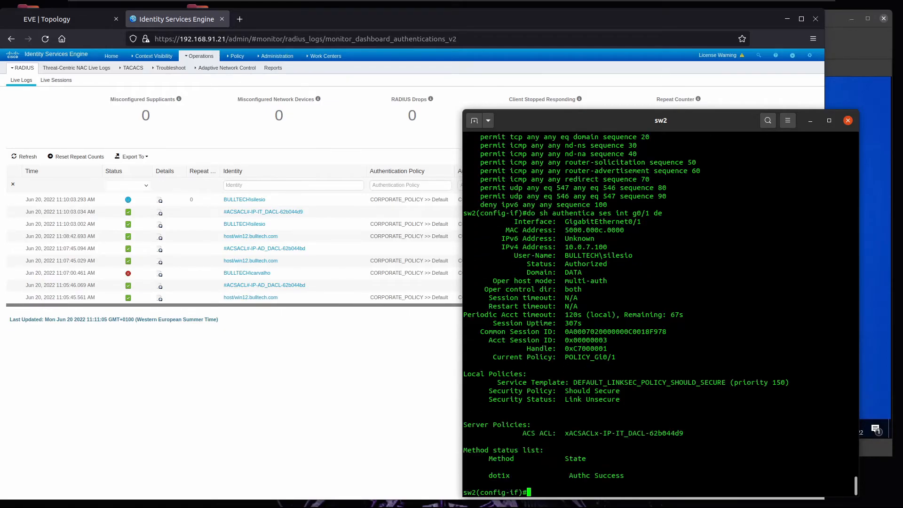
pyautogui.moveTo(569, 433); pyautogui.dragTo(675, 437)
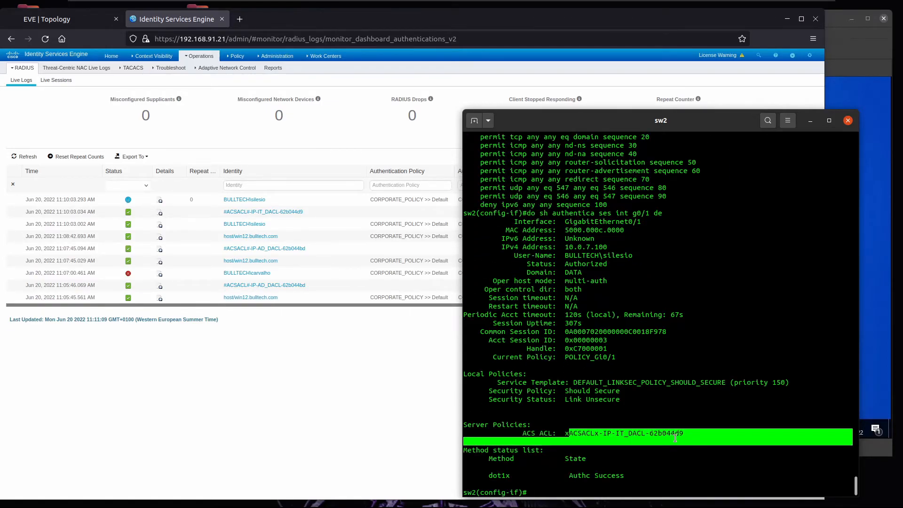
pyautogui.moveTo(486, 481); pyautogui.dragTo(464, 468)
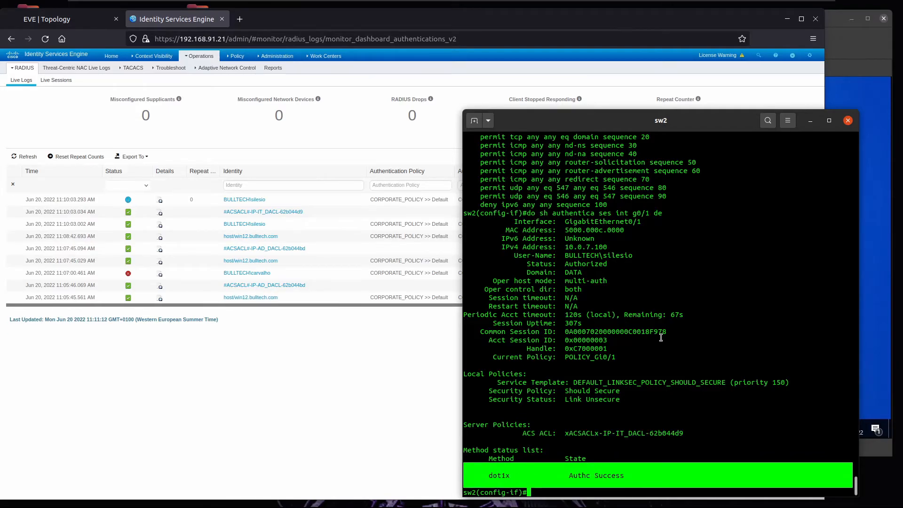
pyautogui.click(869, 188)
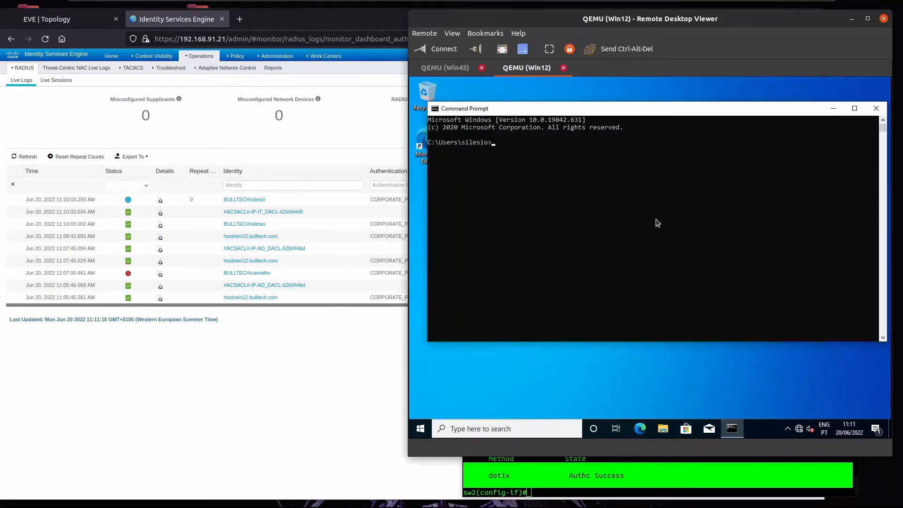
# Step: Run ipconfig /all on Win12 showing 10.0.7.100 with gateway 10.0.7.7, then switch to Win45
pyautogui.write('-')
pyautogui.press('BackSpace')
pyautogui.press('BackSpace')
pyautogui.press('BackSpace')
pyautogui.press('BackSpace')
pyautogui.write('/all')
pyautogui.press('Return')
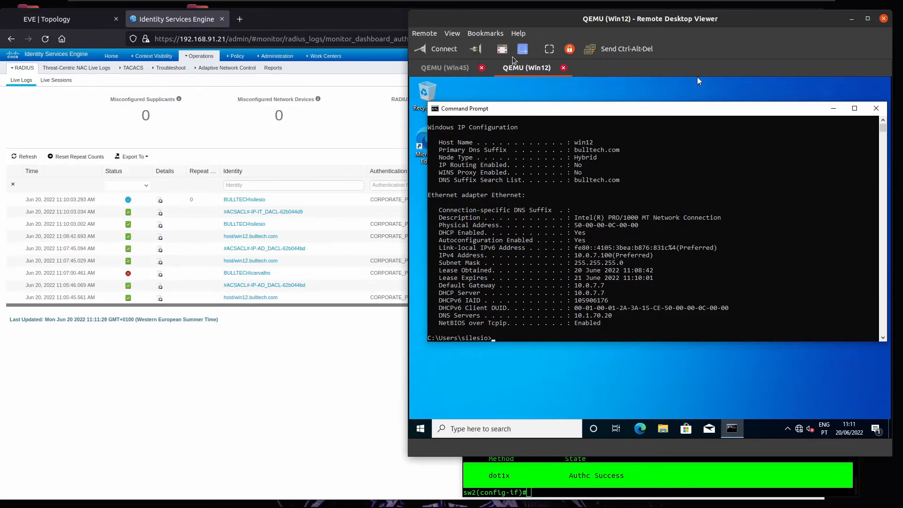
pyautogui.click(445, 69)
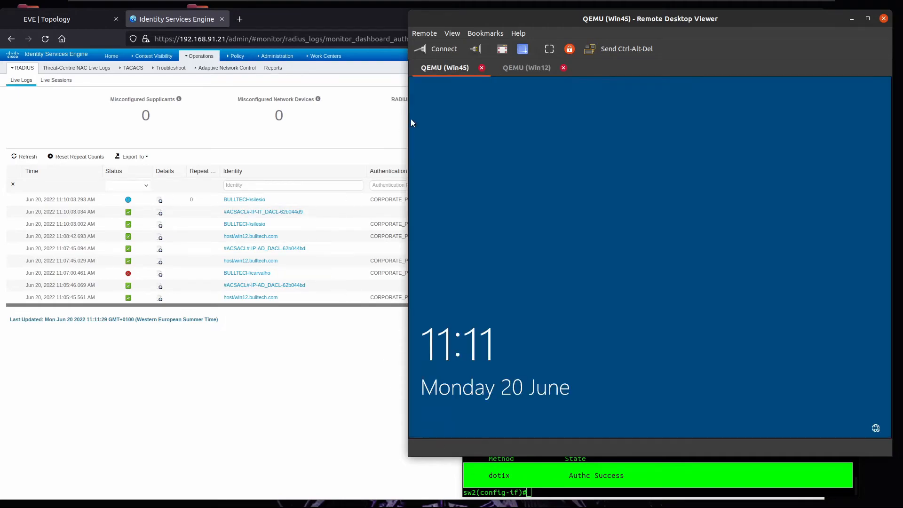
# Step: On sw2, shut down g0/1 and bring up g1/0 with 'no shut', then raise ISE live logs
pyautogui.click(561, 492)
pyautogui.write('sdhut')
pyautogui.press('BackSpace')
pyautogui.press('BackSpace')
pyautogui.press('BackSpace')
pyautogui.press('BackSpace')
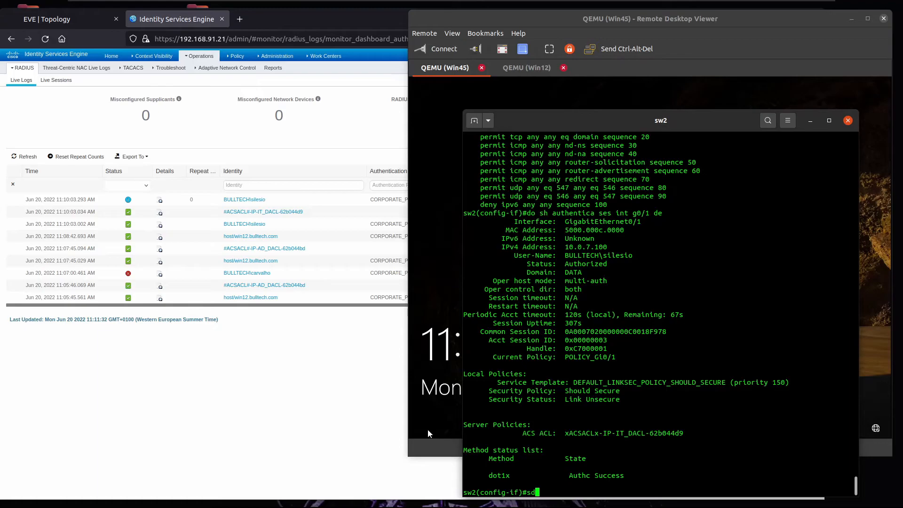
pyautogui.write('hut')
pyautogui.press('Return')
pyautogui.write('int g1/0-')
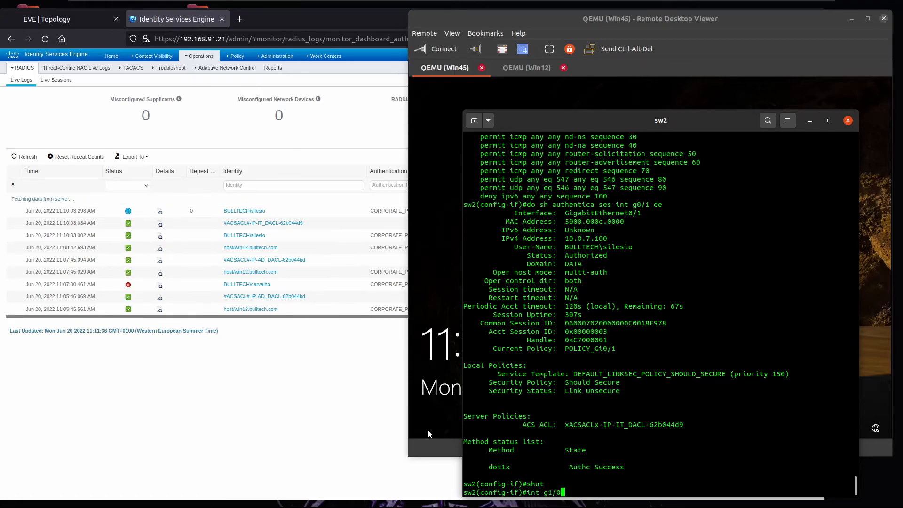
pyautogui.press('BackSpace')
pyautogui.press('Return')
pyautogui.write('no sh')
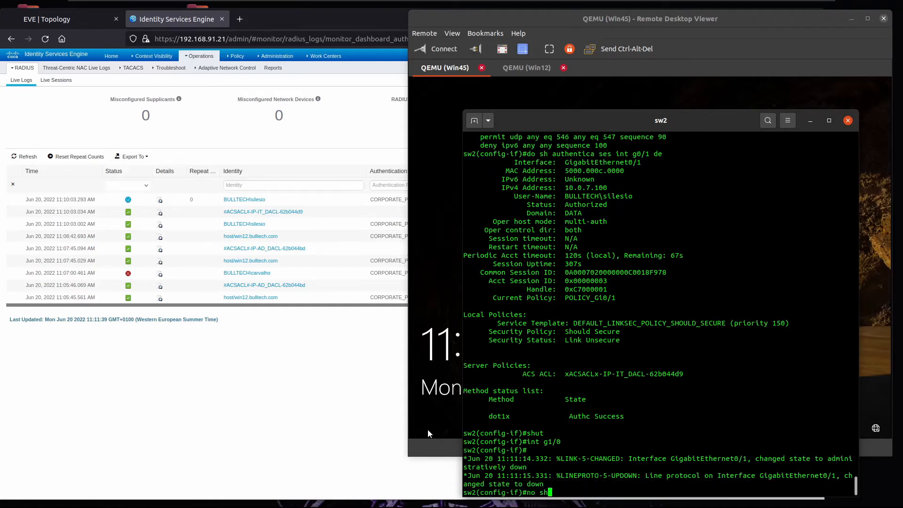
pyautogui.write('ut')
pyautogui.press('Return')
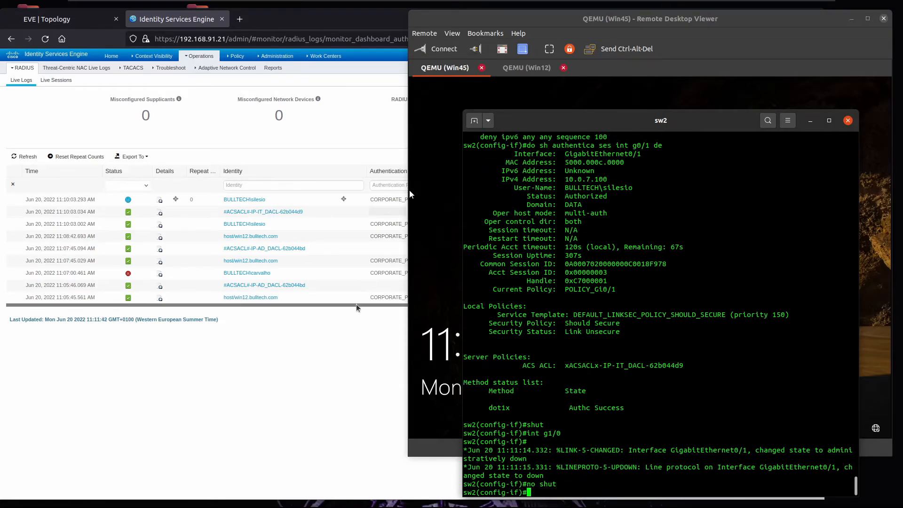
pyautogui.click(290, 392)
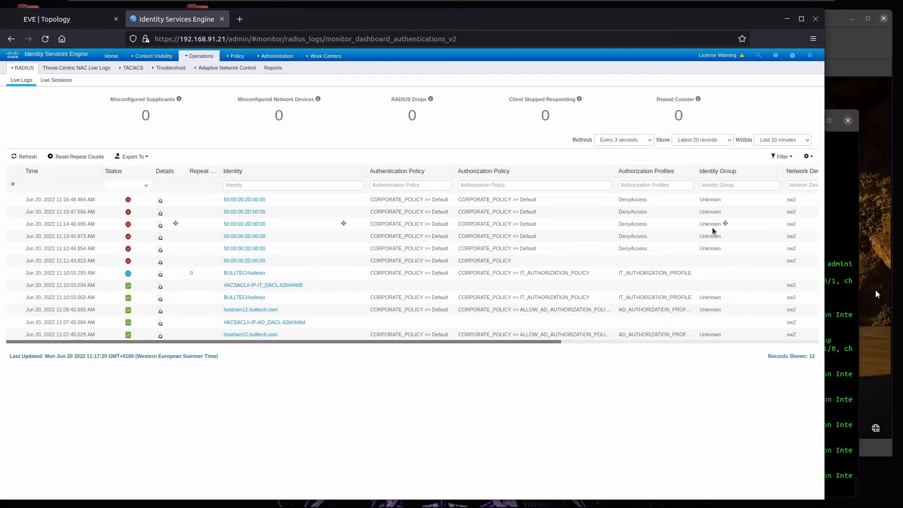
# Step: Open ISE Context Visibility > Endpoints in a new browser tab and switch to it
pyautogui.moveTo(153, 56)
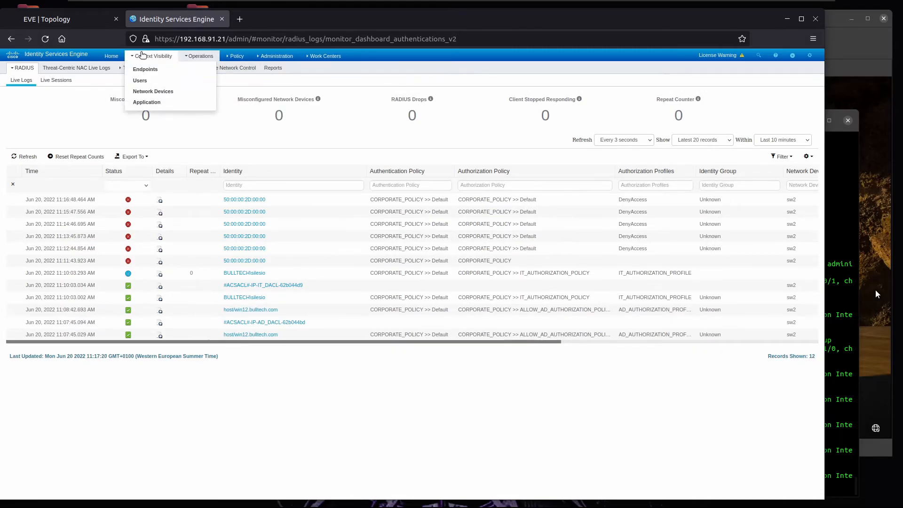
pyautogui.rightClick(153, 71)
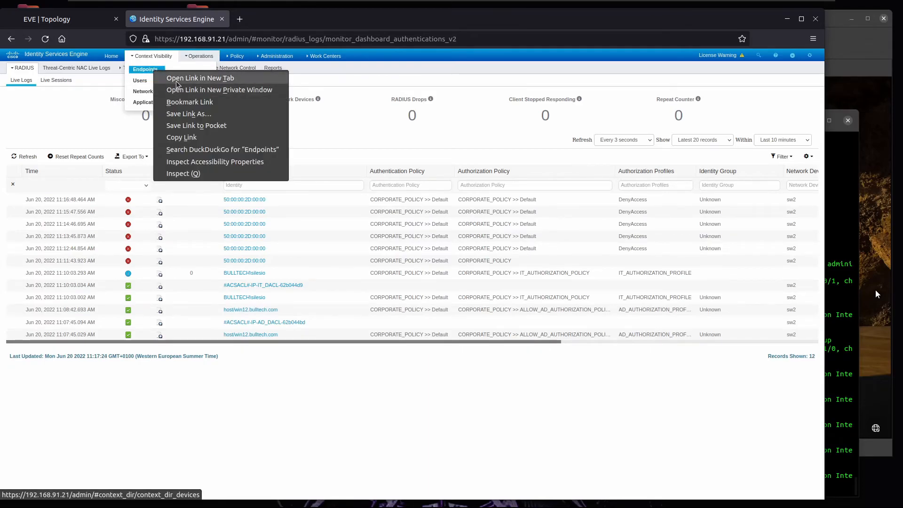
pyautogui.click(184, 78)
pyautogui.click(289, 20)
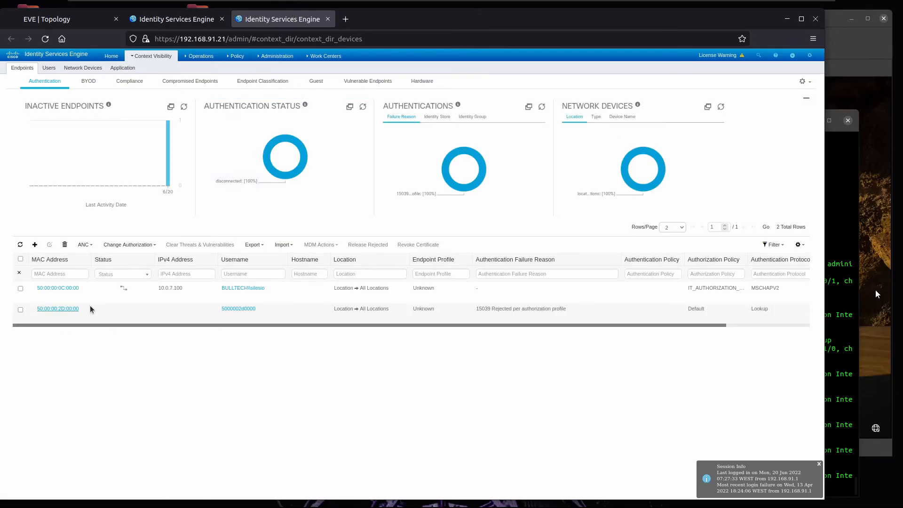
# Step: Statically assign the Windows10-Workstation profile to endpoint 50:00:00:2D:00:00
pyautogui.click(20, 310)
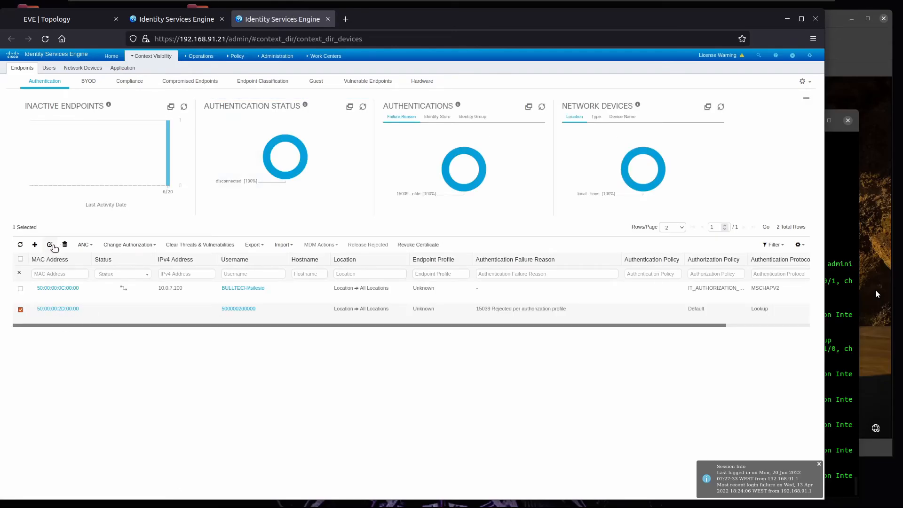
pyautogui.click(50, 244)
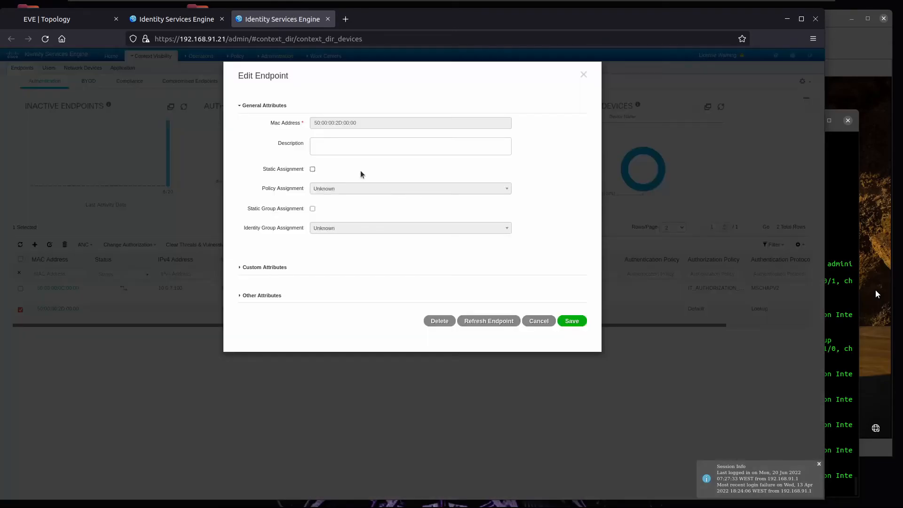
pyautogui.click(312, 169)
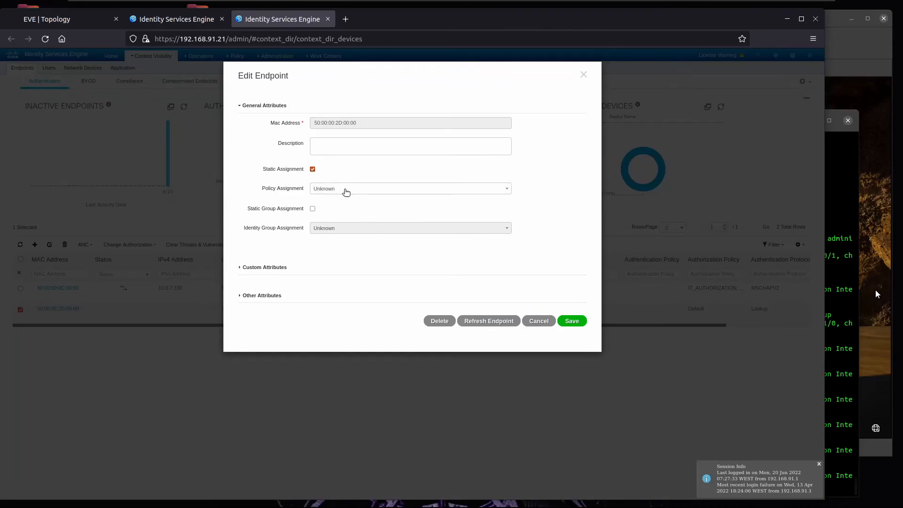
pyautogui.click(345, 190)
pyautogui.write('windwo')
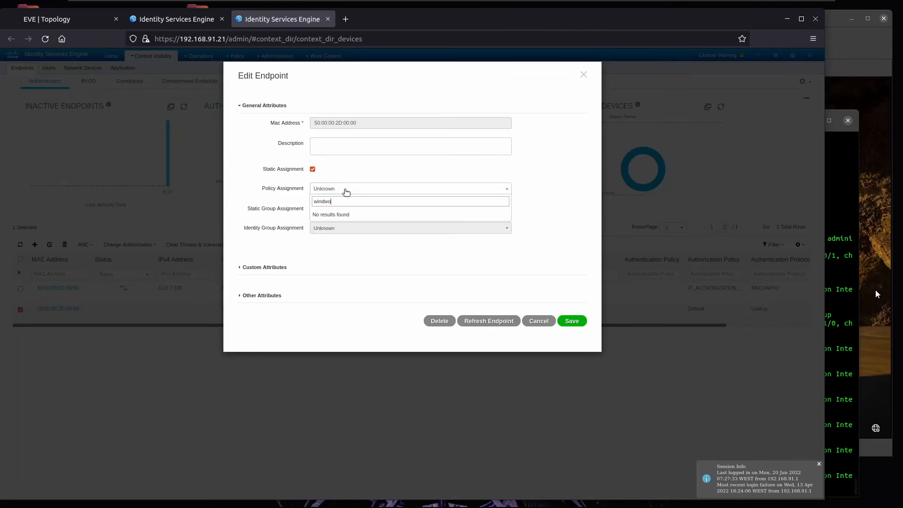
pyautogui.press('BackSpace')
pyautogui.press('BackSpace')
pyautogui.write('o')
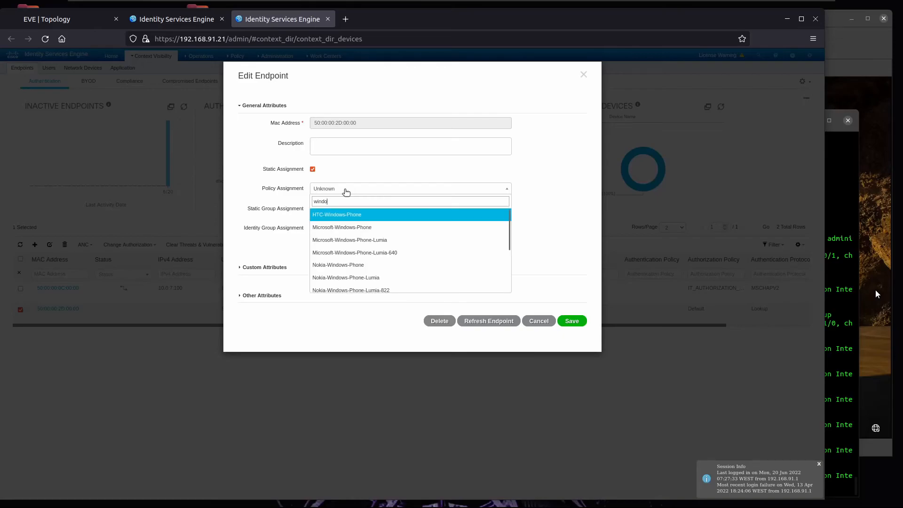
pyautogui.write('ws1')
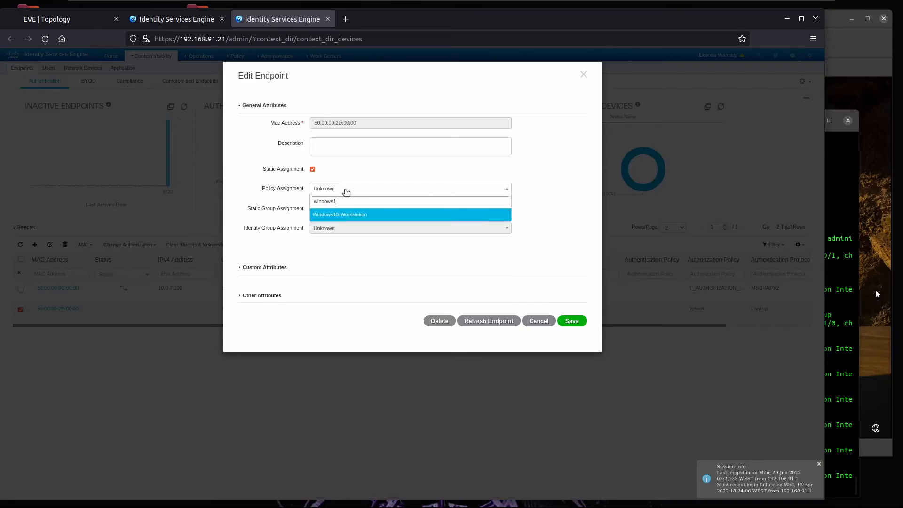
pyautogui.click(329, 215)
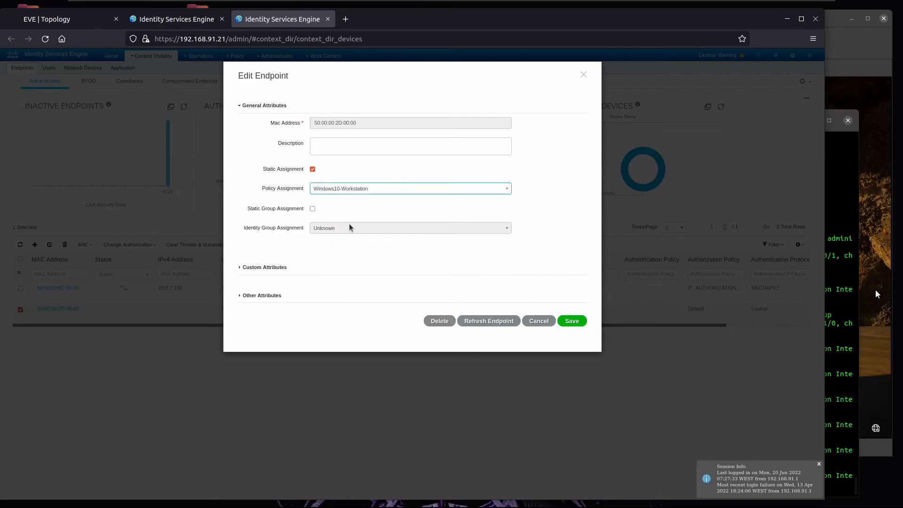
# Step: Statically assign the MARKETING_EIG identity group and save the endpoint
pyautogui.click(312, 209)
pyautogui.click(342, 231)
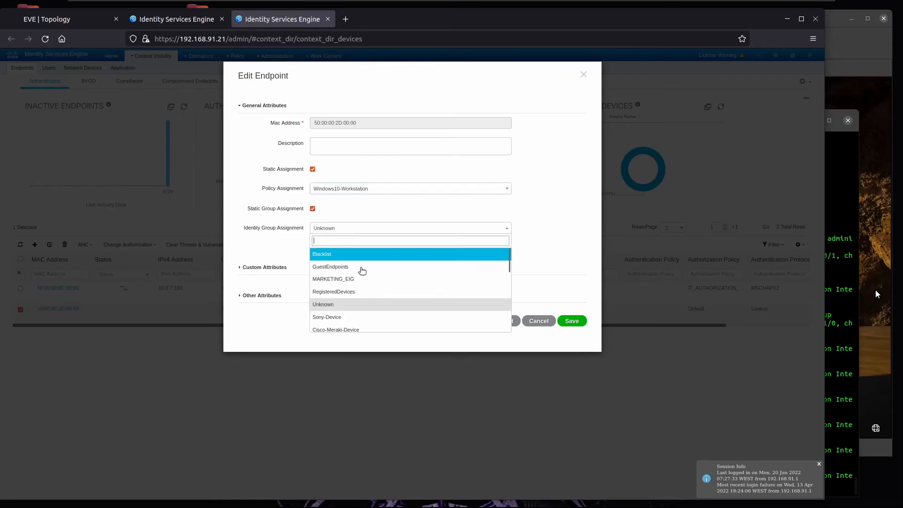
pyautogui.click(369, 281)
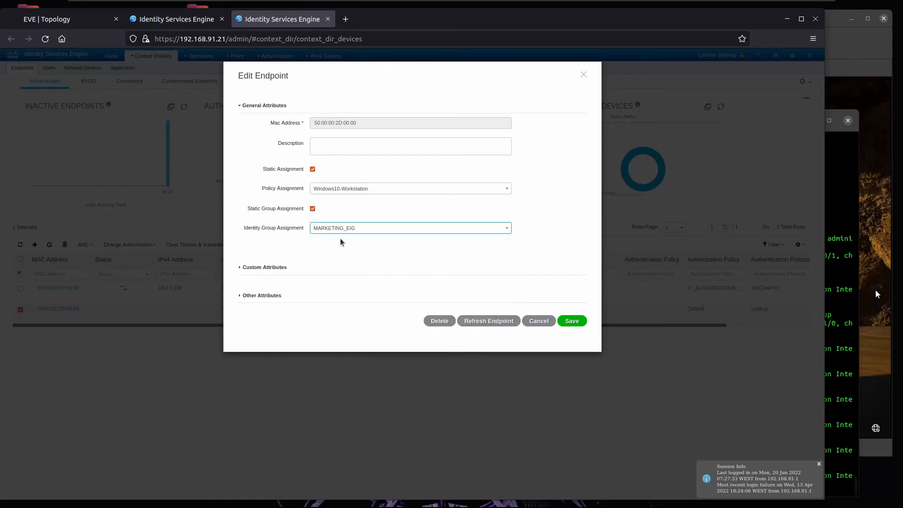
pyautogui.click(574, 322)
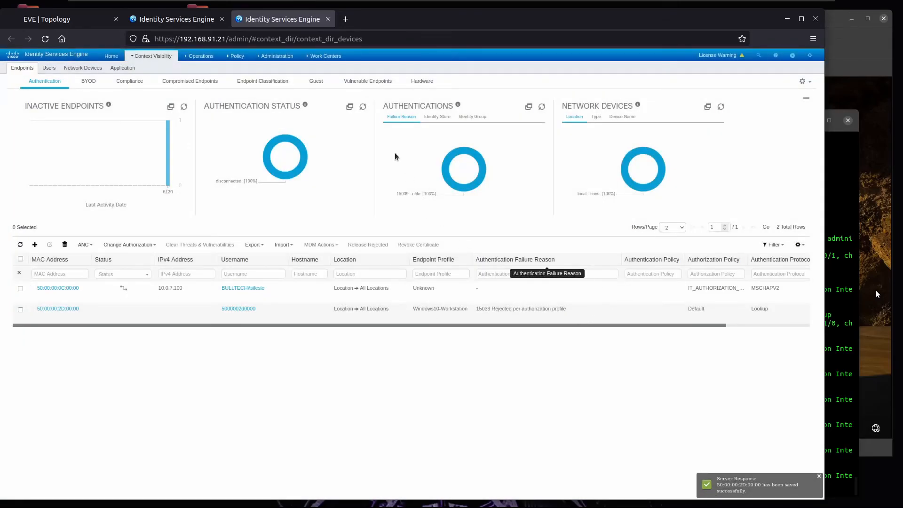
# Step: Open RADIUS Live Logs and review the repeated MAB authentication failures on sw2
pyautogui.click(205, 23)
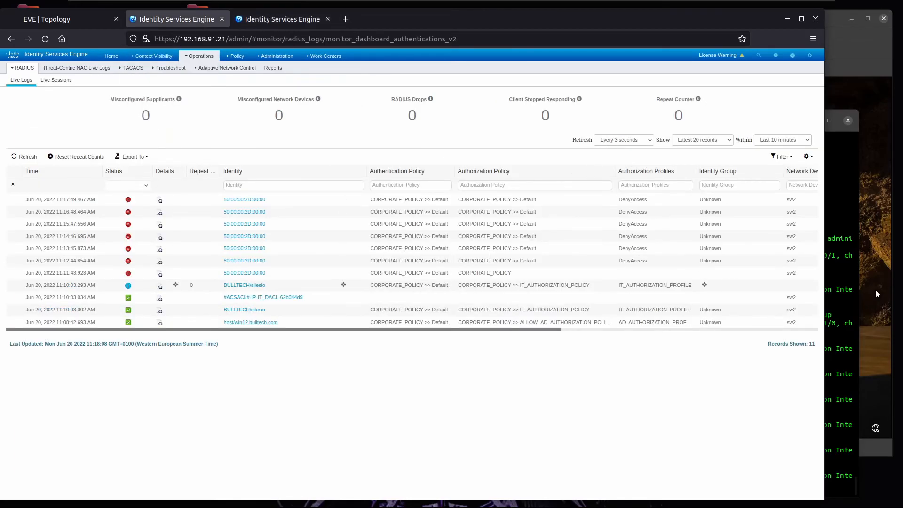
pyautogui.click(835, 258)
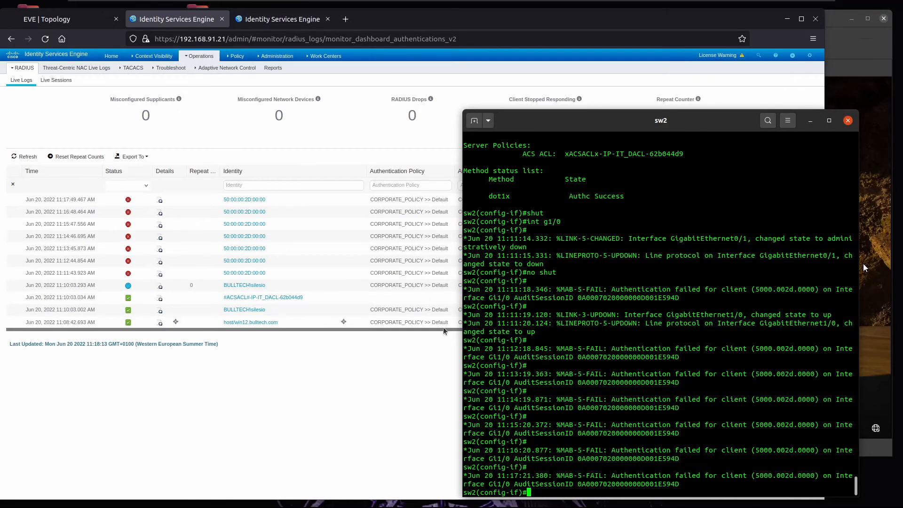
pyautogui.moveTo(619, 476); pyautogui.dragTo(550, 367)
# Step: Sign in to Windows on Win45 with the account password, then check ISE Live Logs for the new authentication
pyautogui.click(863, 267)
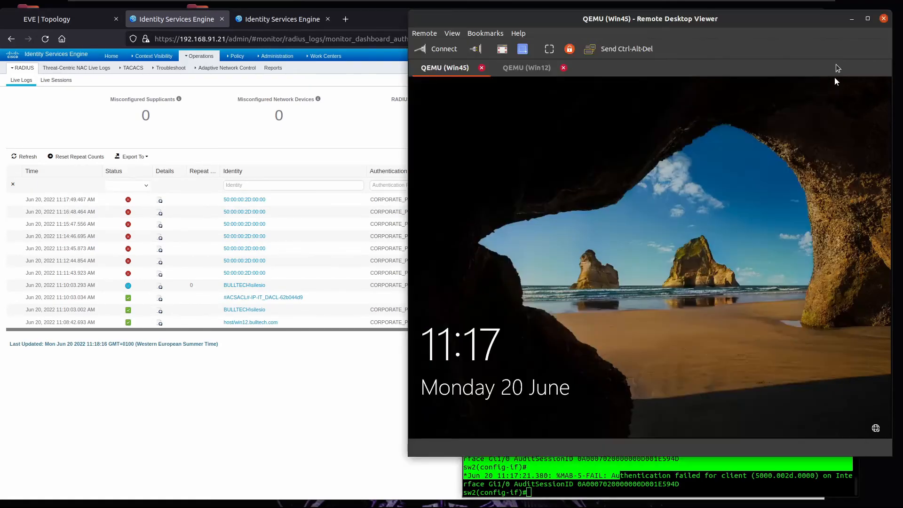
pyautogui.click(668, 314)
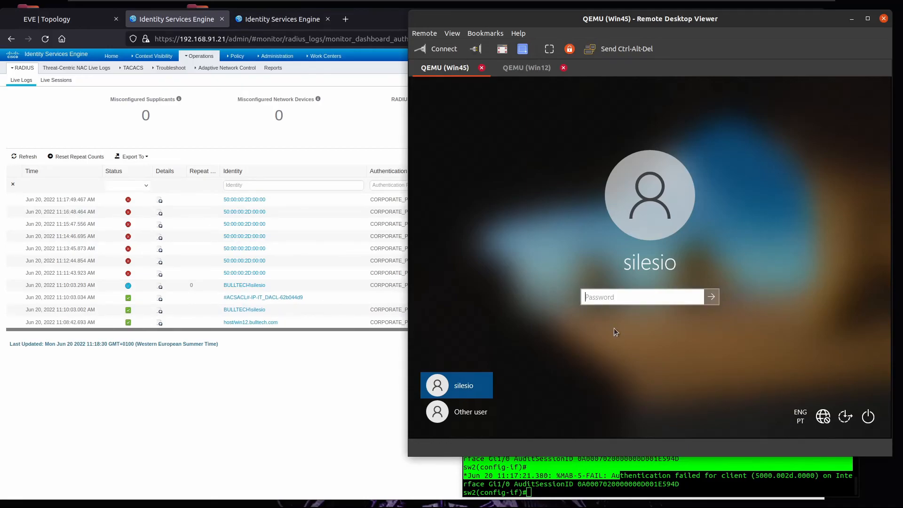
pyautogui.write('*******')
pyautogui.press('Return')
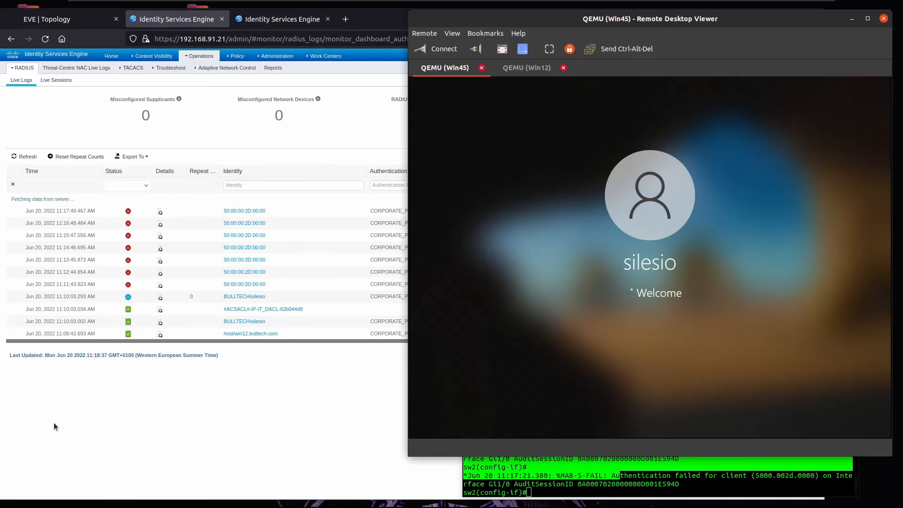
pyautogui.click(201, 395)
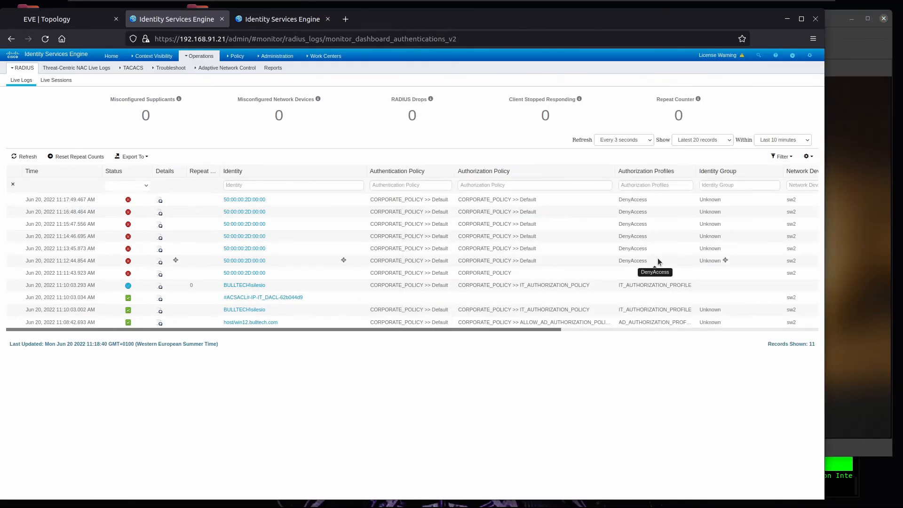
pyautogui.click(869, 231)
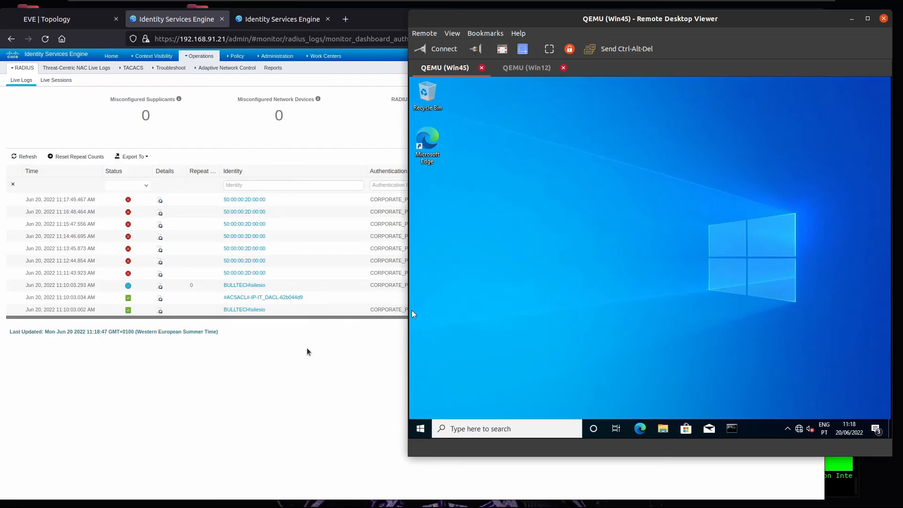
pyautogui.click(316, 410)
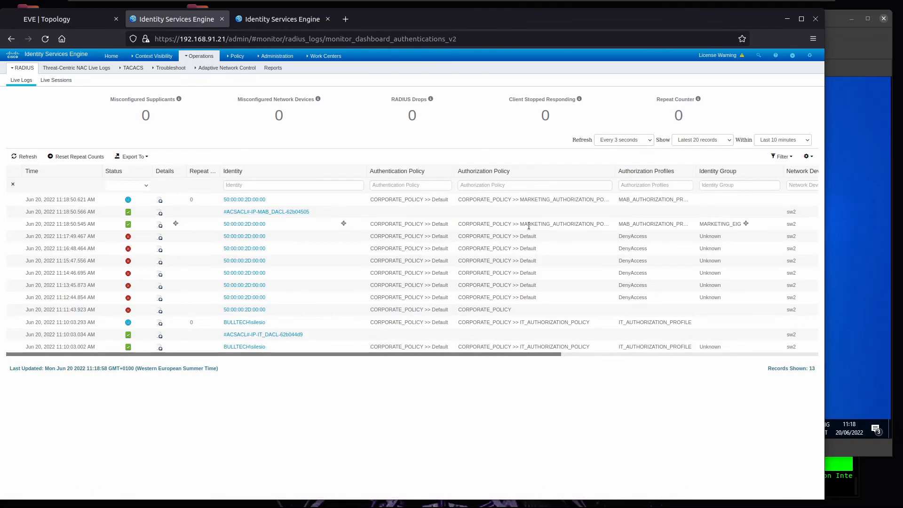
# Step: Open the successful authentication's details, confirming 5200 Authentication succeeded and MAB_AUTHORIZATION_PROFILE
pyautogui.moveTo(661, 224); pyautogui.dragTo(625, 225)
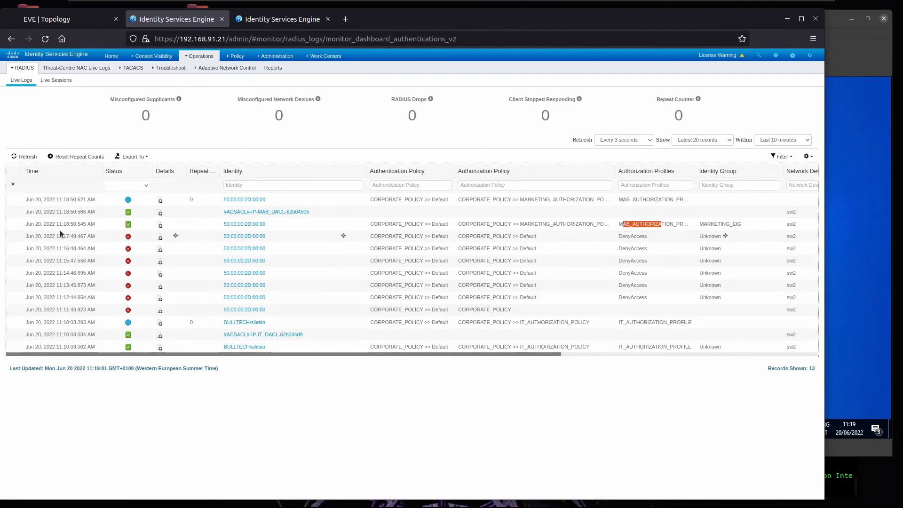
pyautogui.click(159, 224)
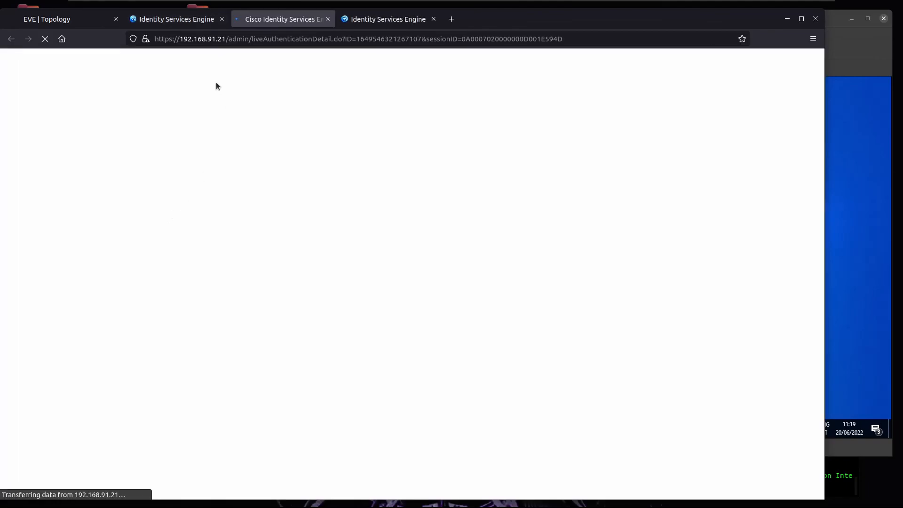
pyautogui.scroll(-2, 108, 245)
pyautogui.moveTo(112, 242); pyautogui.dragTo(118, 242)
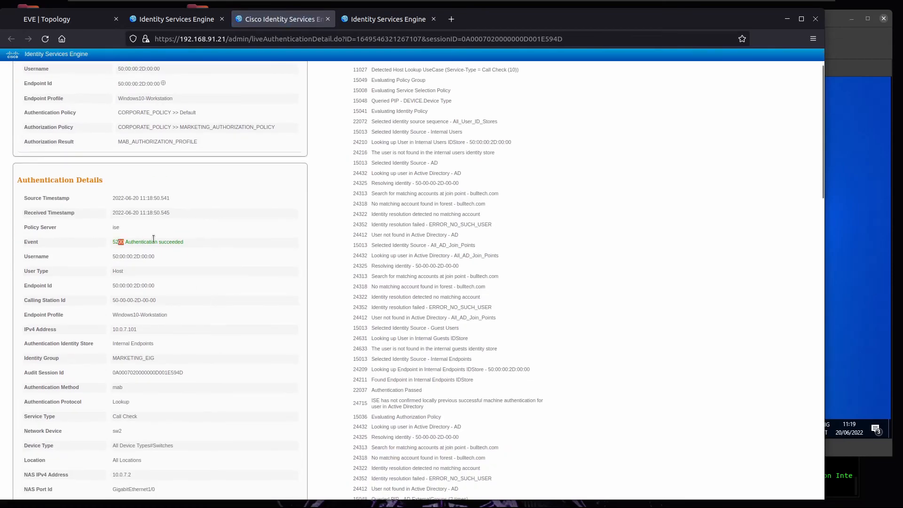
pyautogui.moveTo(126, 141); pyautogui.dragTo(128, 142)
# Step: Scroll to the Result cisco-av-pair showing the #ACSACL#-IP-MAB_DACL-62b04505 ACL
pyautogui.scroll(-2, 214, 230)
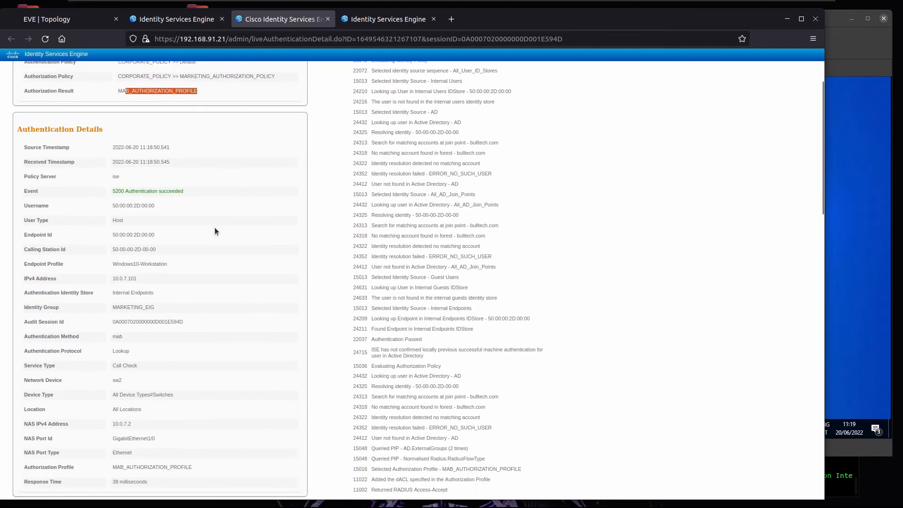
pyautogui.scroll(-6, 215, 228)
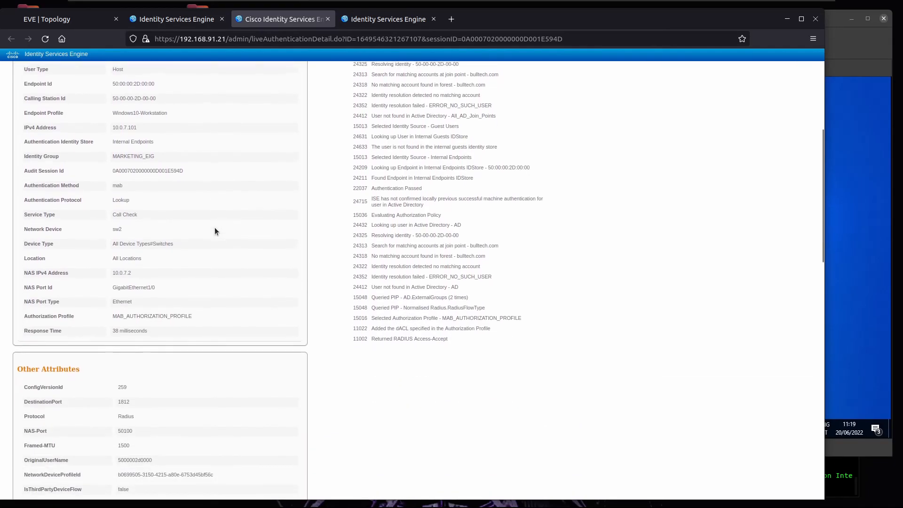
pyautogui.scroll(-18, 214, 235)
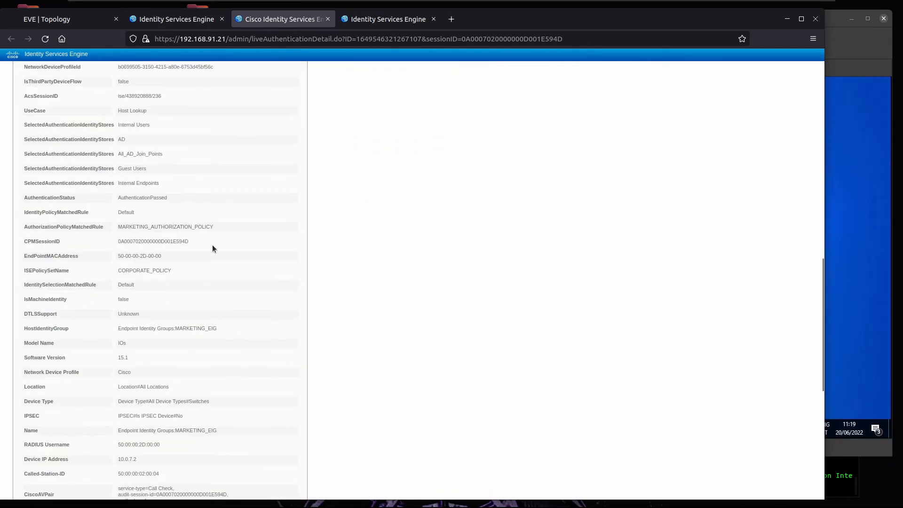
pyautogui.scroll(-2, 212, 249)
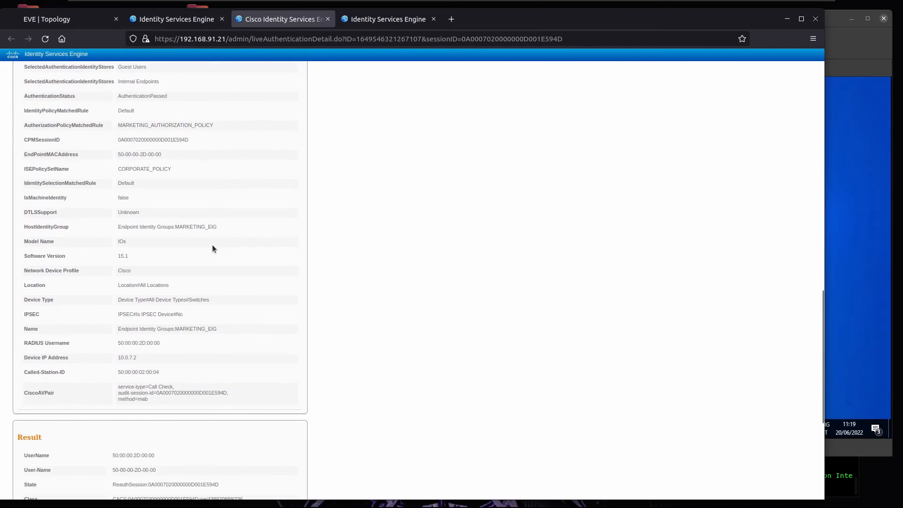
pyautogui.scroll(-8, 213, 249)
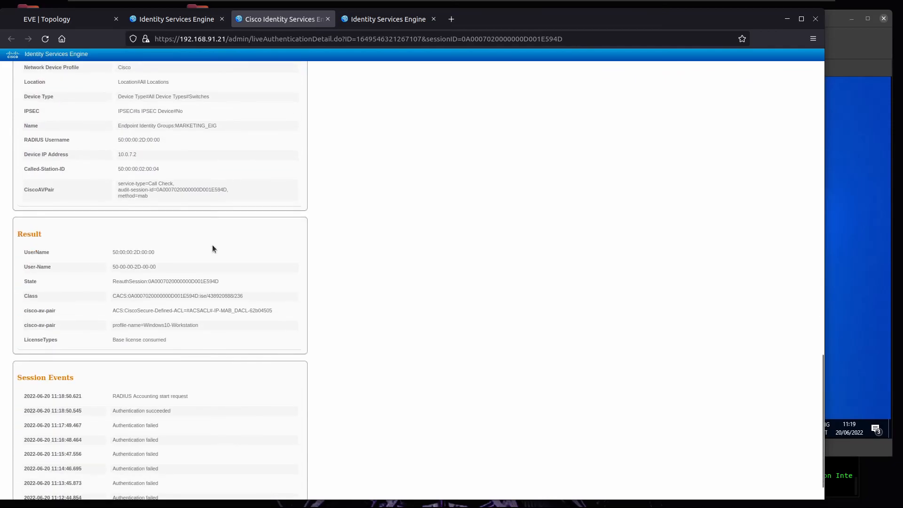
pyautogui.tripleClick(236, 308)
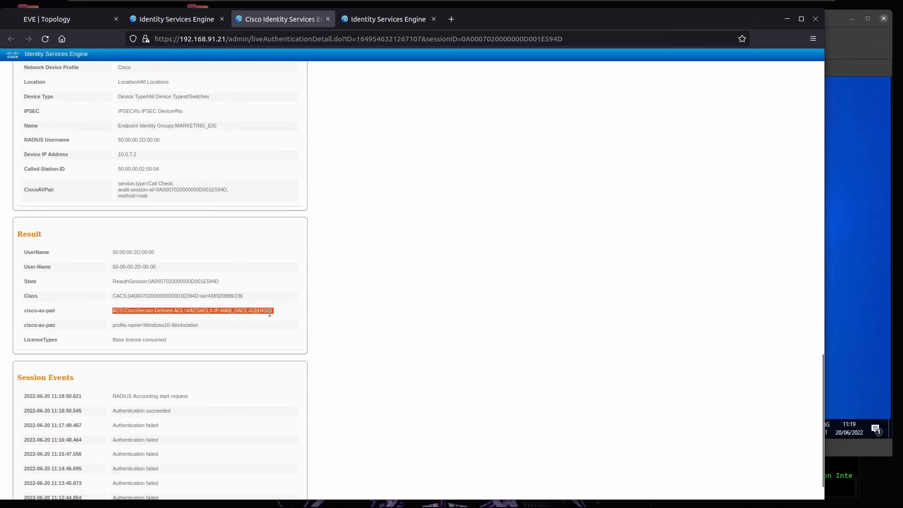
pyautogui.click(269, 312)
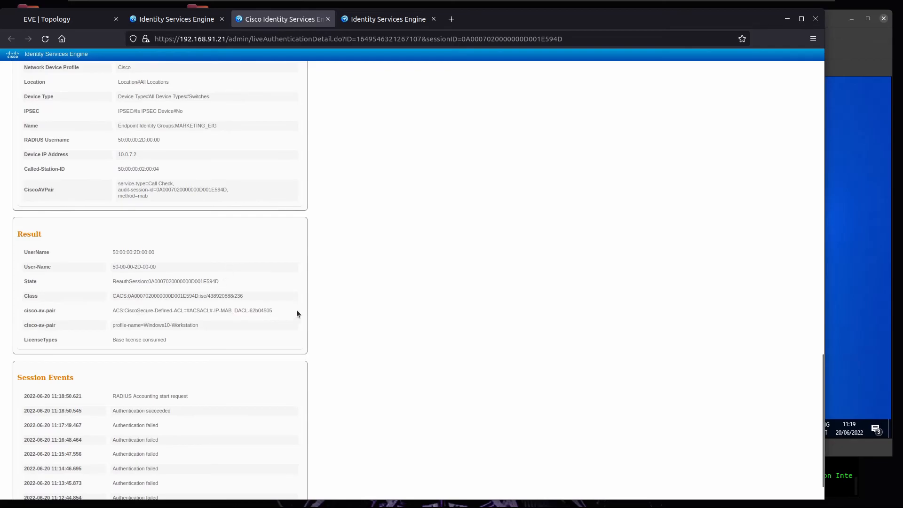
pyautogui.click(846, 470)
# Step: Run 'do sh authentication sessions int g1/0 details' to confirm Gi1/0 is Authorized via mab with the MAB DACL
pyautogui.press('Return')
pyautogui.press('Return')
pyautogui.write('do sh atu')
pyautogui.press('BackSpace')
pyautogui.press('BackSpace')
pyautogui.press('BackSpace')
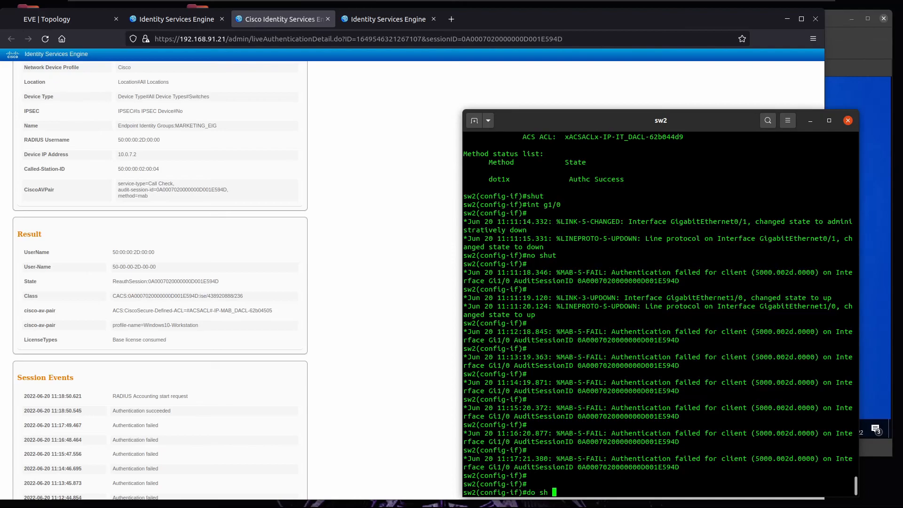
pyautogui.write('authentica ses int g0/1 de')
pyautogui.press('Left')
pyautogui.press('Left')
pyautogui.press('Left')
pyautogui.press('BackSpace')
pyautogui.press('BackSpace')
pyautogui.press('BackSpace')
pyautogui.write('1/0')
pyautogui.press('Return')
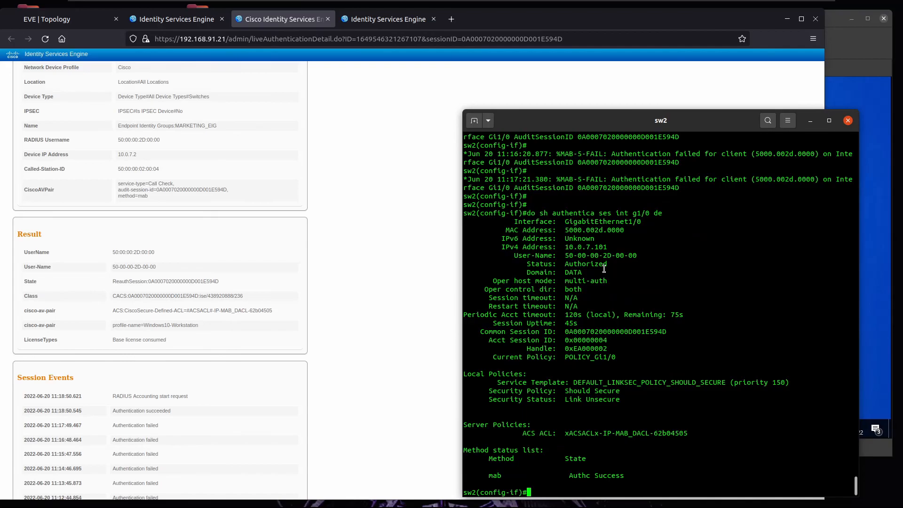
pyautogui.moveTo(609, 266); pyautogui.dragTo(546, 257)
pyautogui.moveTo(601, 248); pyautogui.dragTo(640, 255)
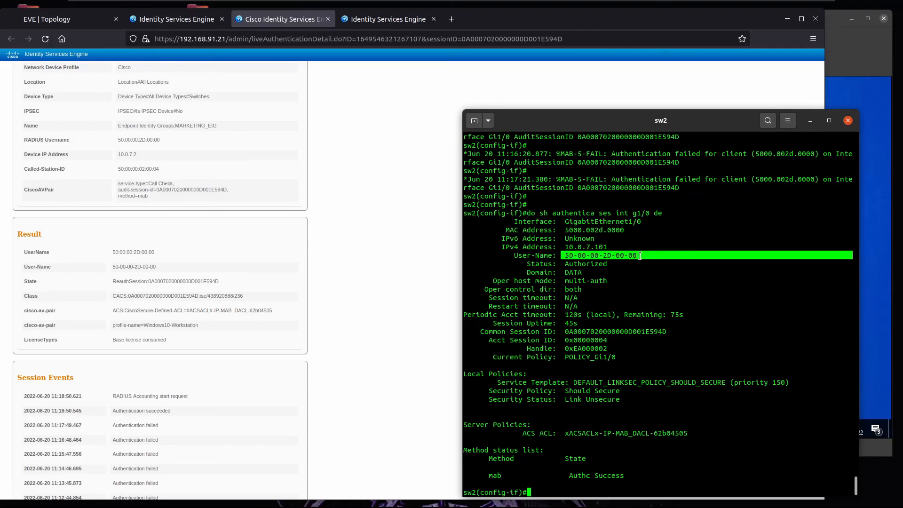
pyautogui.moveTo(569, 433); pyautogui.dragTo(683, 434)
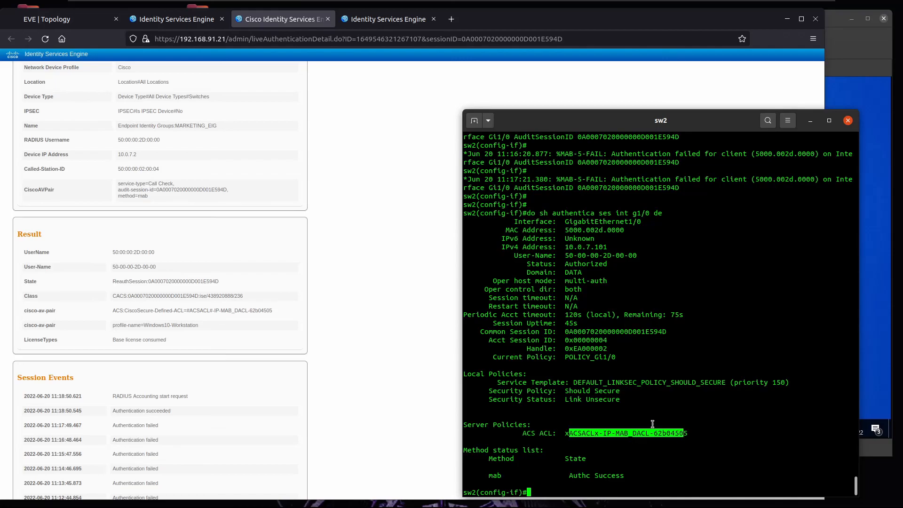
# Step: Run 'do sh access-list' to view xACSACLx-IP-MAB_DACL-62b04505 permitting udp bootpc to bootps
pyautogui.write('do sh access-list')
pyautogui.press('Return')
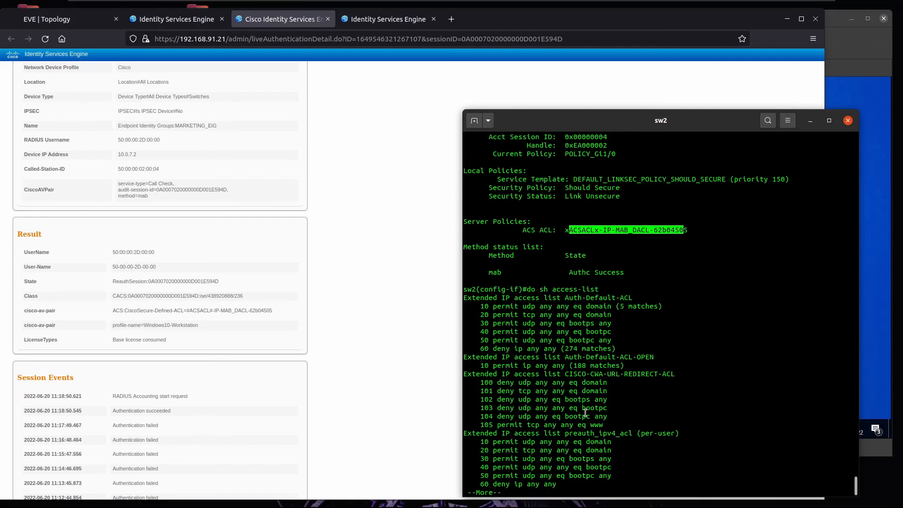
pyautogui.press('Return')
pyautogui.press('Return')
pyautogui.press('Return')
pyautogui.press('Return')
pyautogui.press('Return')
pyautogui.press('Return')
pyautogui.press('Return')
pyautogui.press('Return')
pyautogui.press('Return')
pyautogui.press('Return')
pyautogui.press('Return')
pyautogui.press('Return')
pyautogui.press('Return')
pyautogui.press('Return')
pyautogui.press('Return')
pyautogui.press('Return')
pyautogui.press('Return')
pyautogui.press('Return')
pyautogui.press('Return')
pyautogui.press('Return')
pyautogui.press('Return')
pyautogui.press('Return')
pyautogui.press('Return')
pyautogui.press('Return')
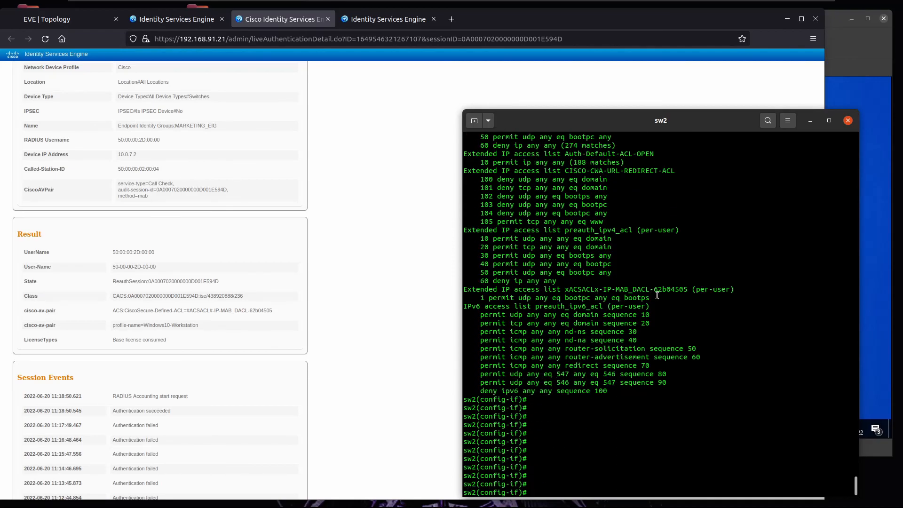
pyautogui.moveTo(661, 298); pyautogui.dragTo(444, 284)
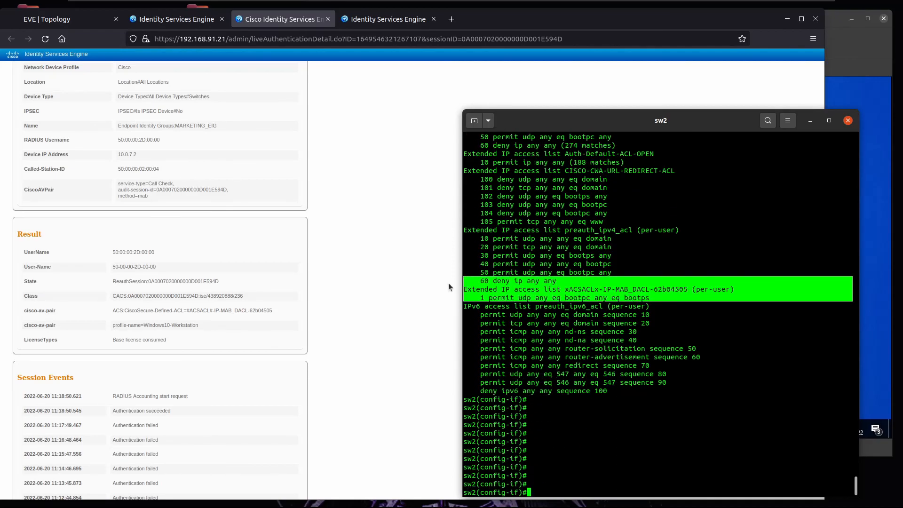